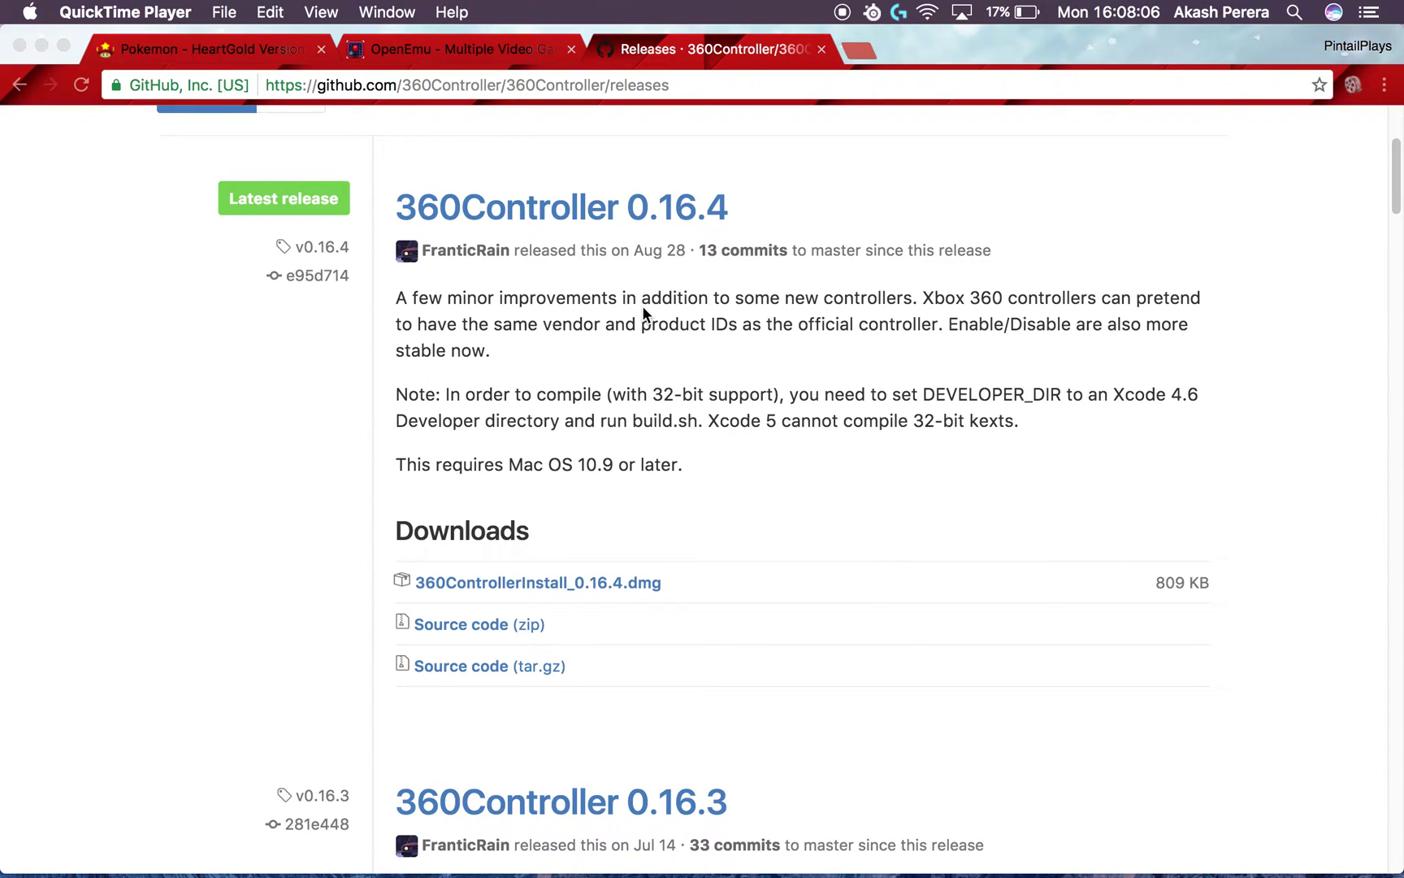
- Examine the 360Controller 0.16.4 release notes and the installer download on the GitHub releases page
scroll(642, 307, up, 5)
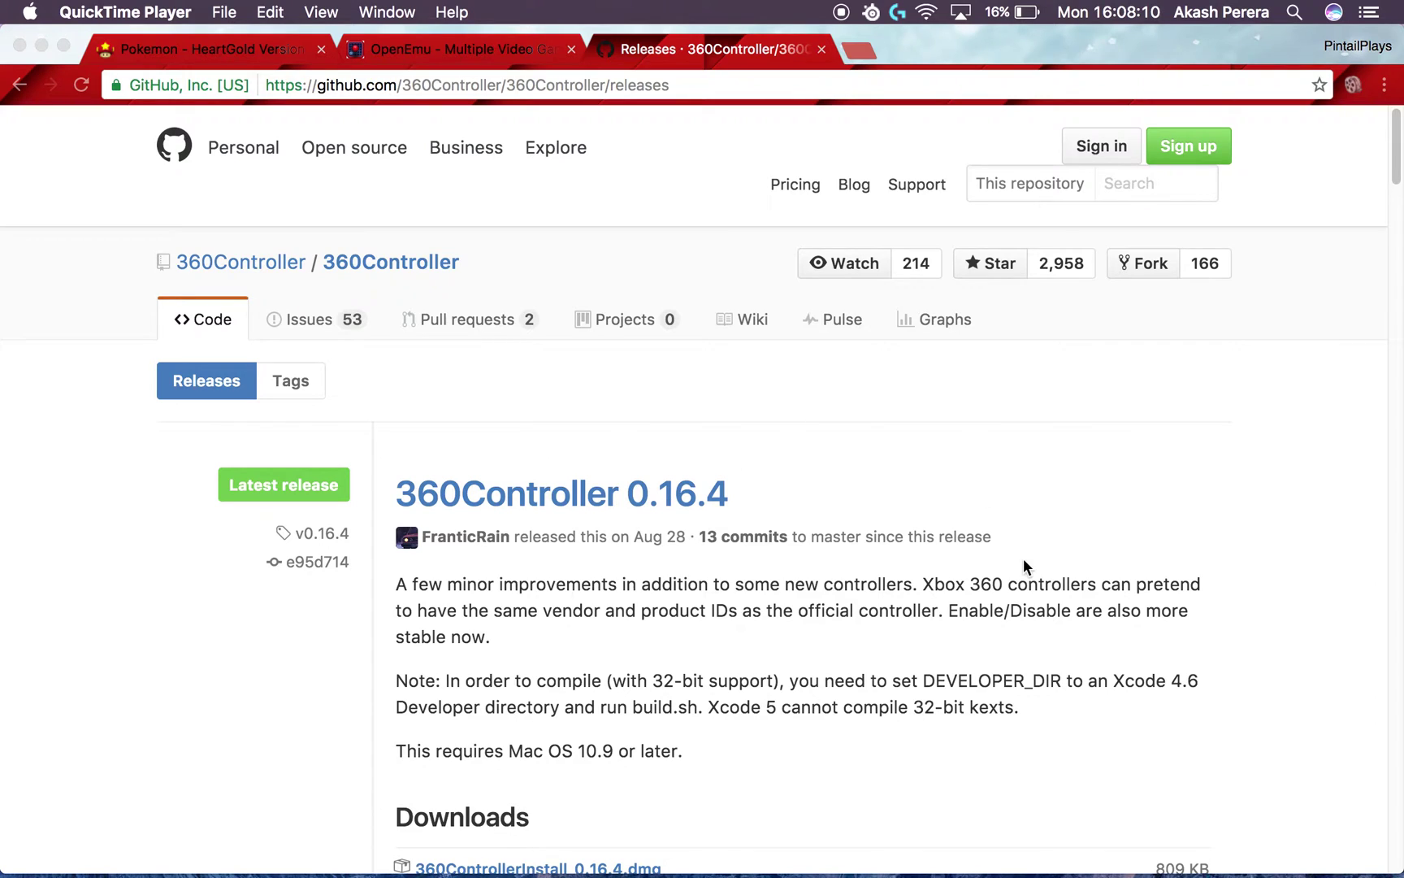
scroll(490, 546, down, 2)
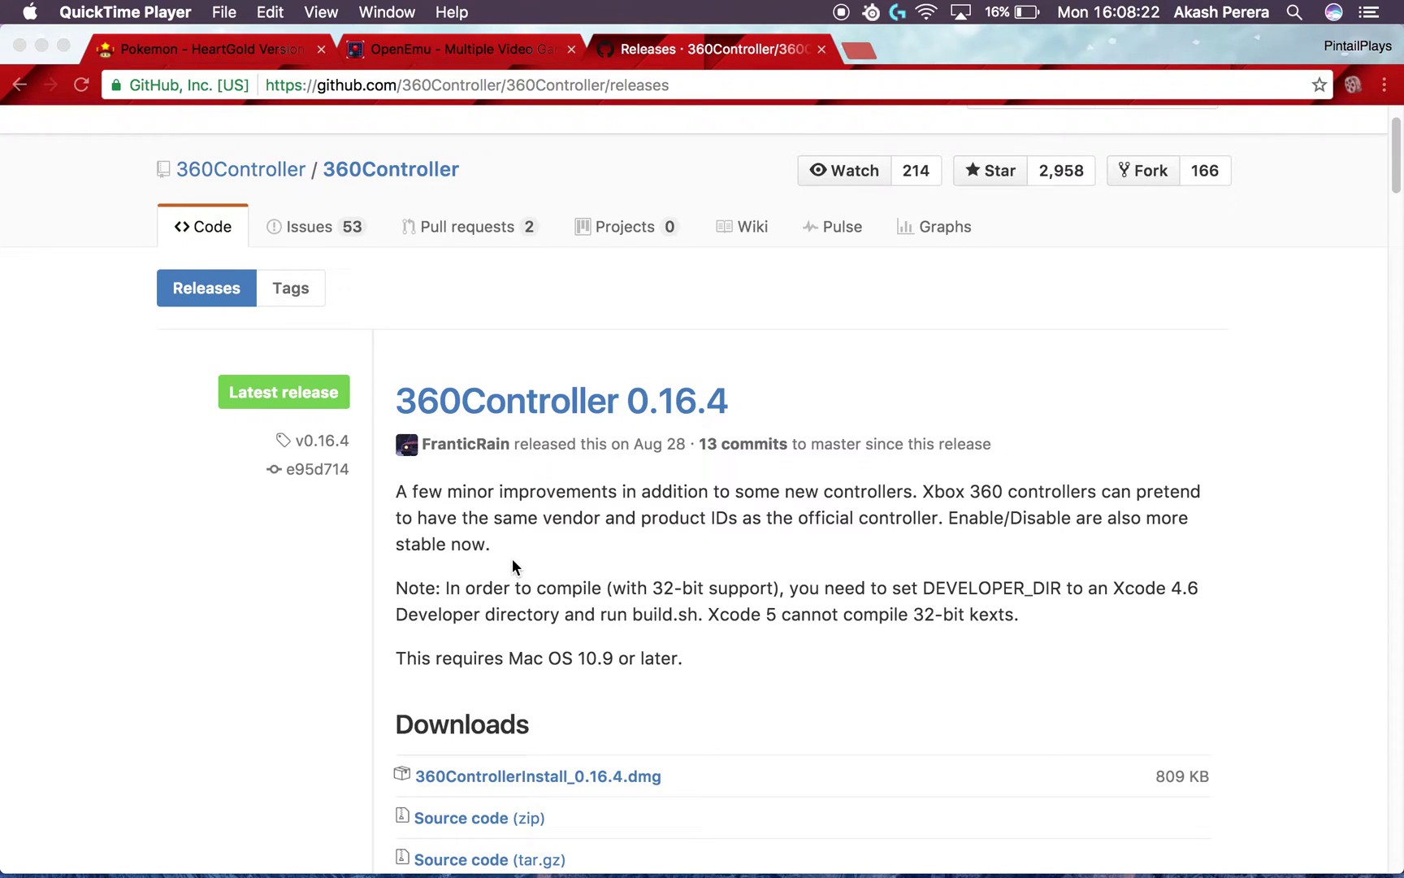
scroll(627, 662, down, 2)
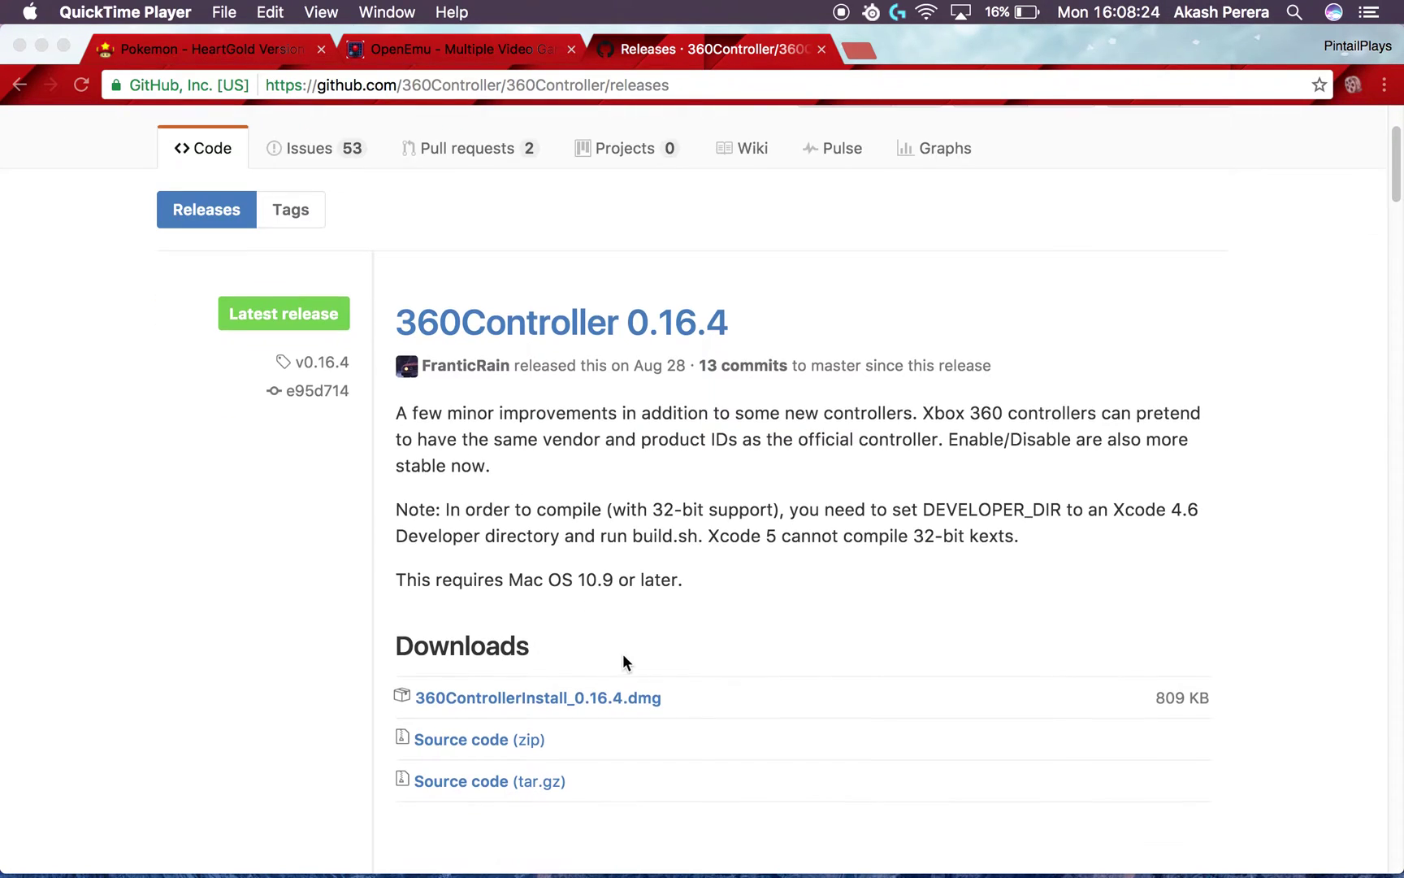
click(207, 49)
click(398, 47)
click(749, 37)
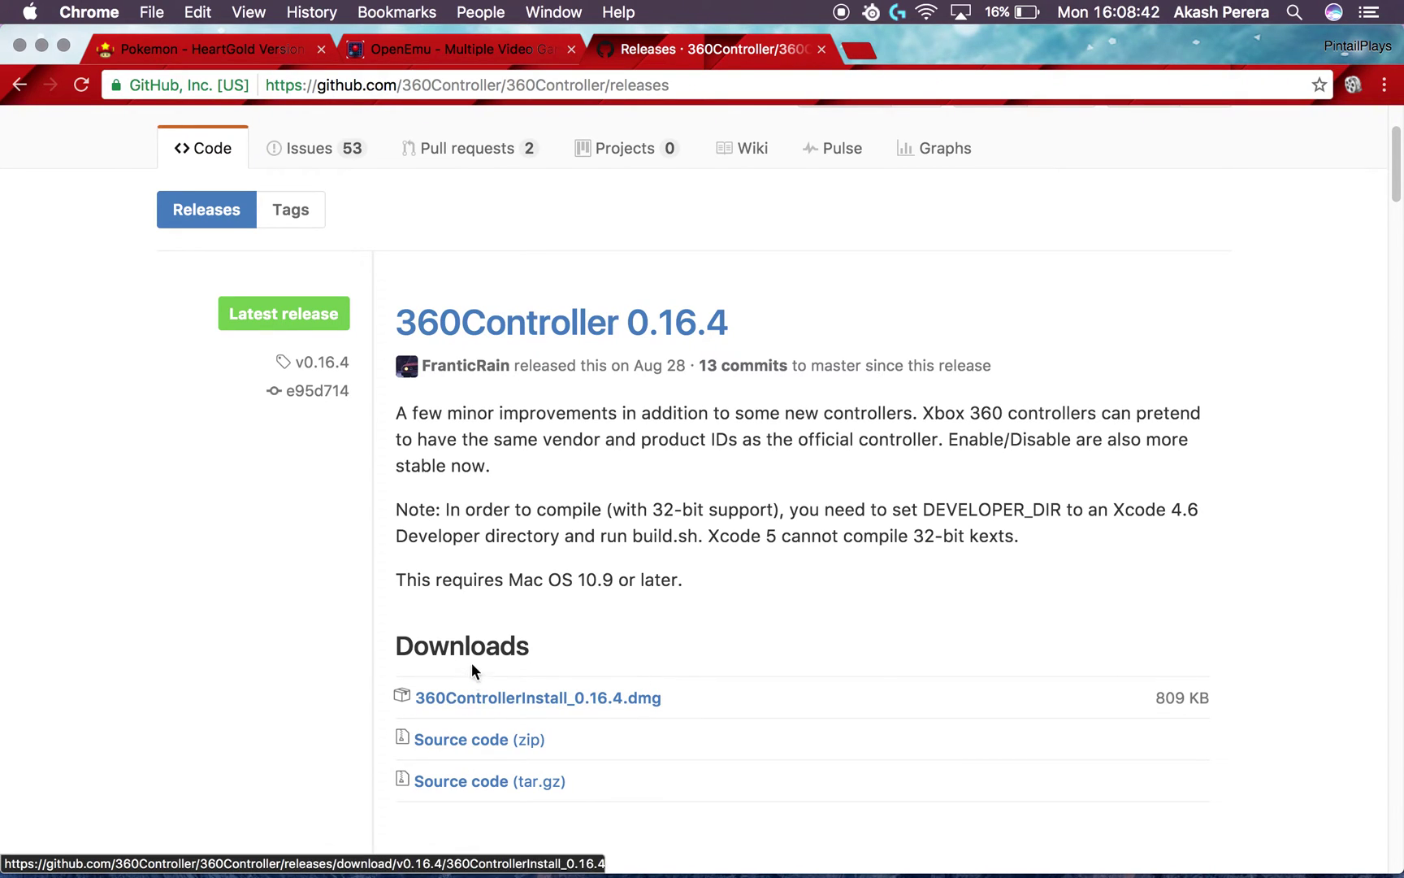
- Switch to System Preferences and open the Xbox 360 Controllers settings to view the controller test
mouse_move(484, 871)
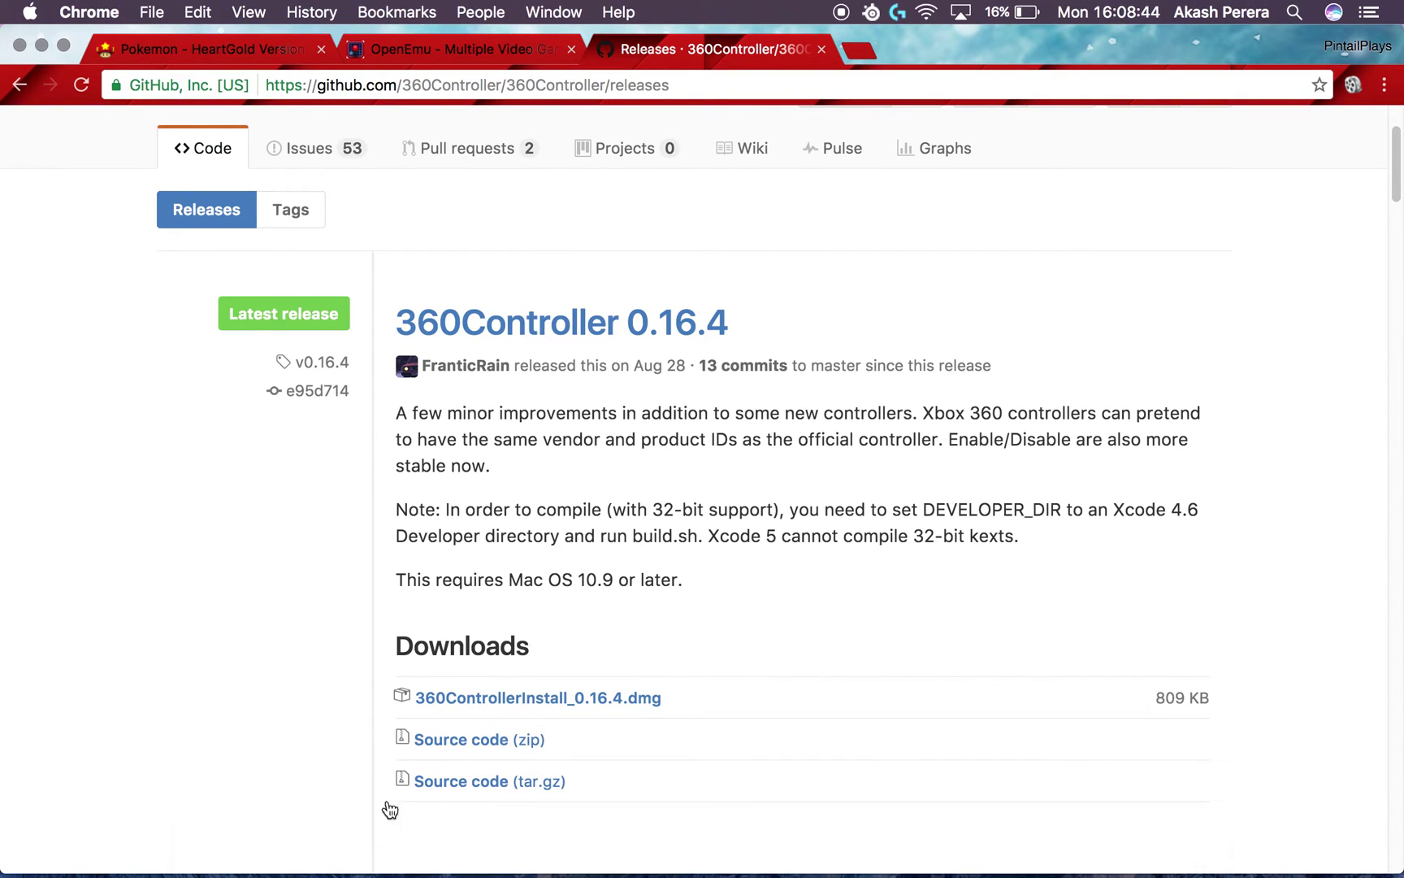
mouse_move(309, 875)
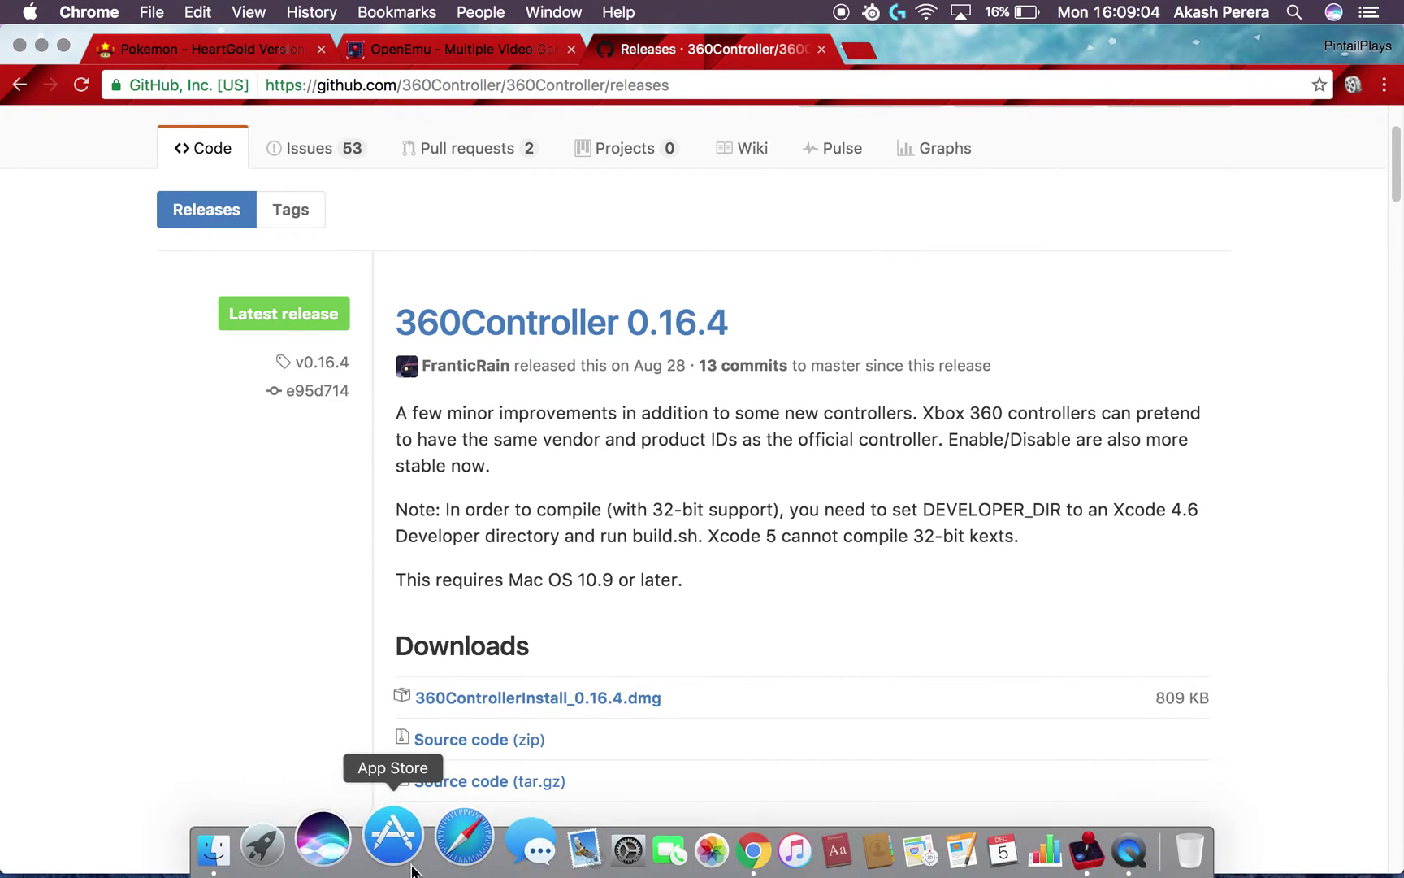
click(562, 853)
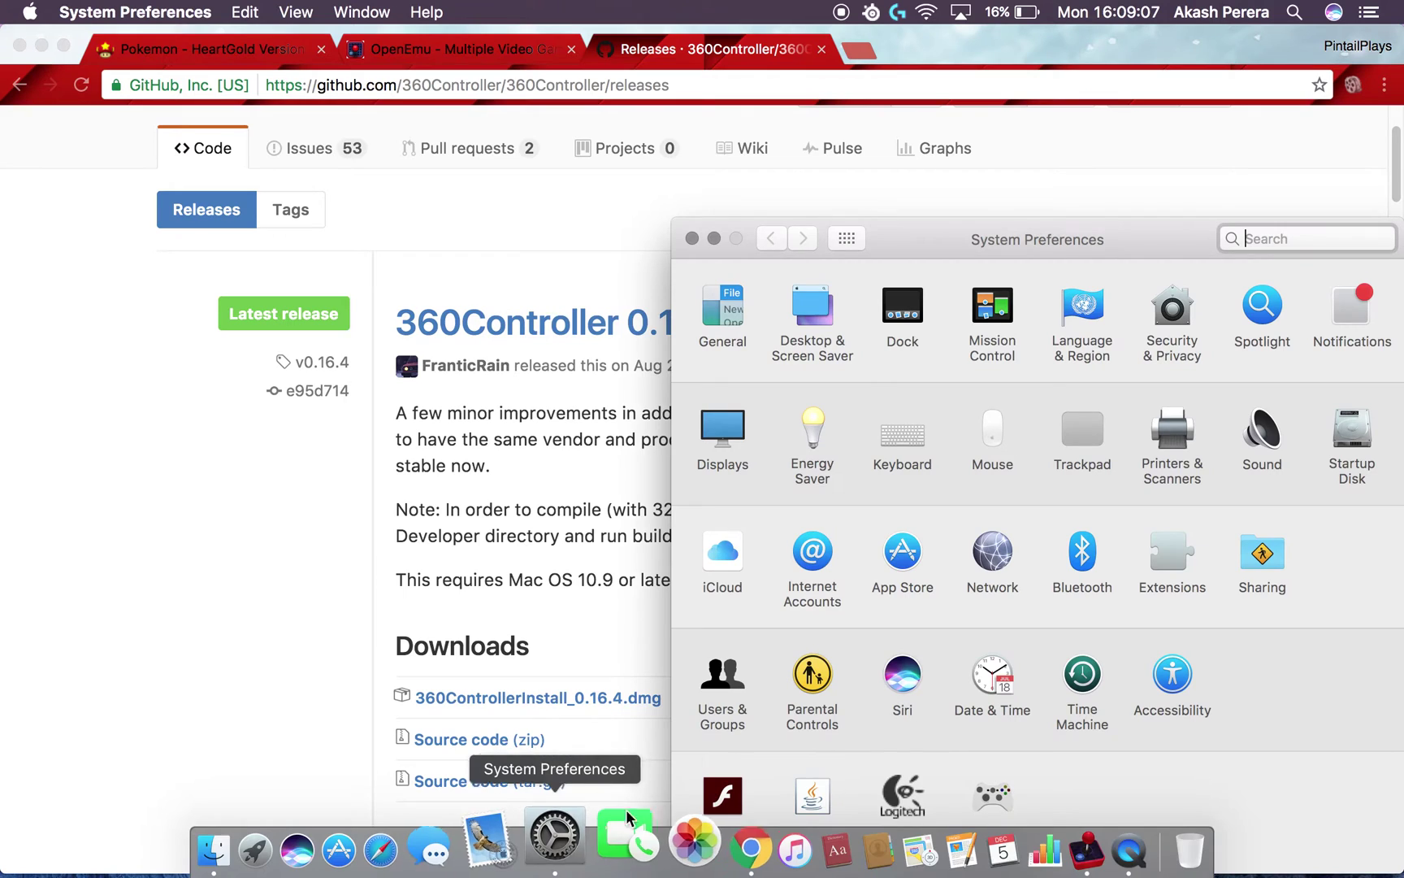
drag(1105, 250, 987, 8)
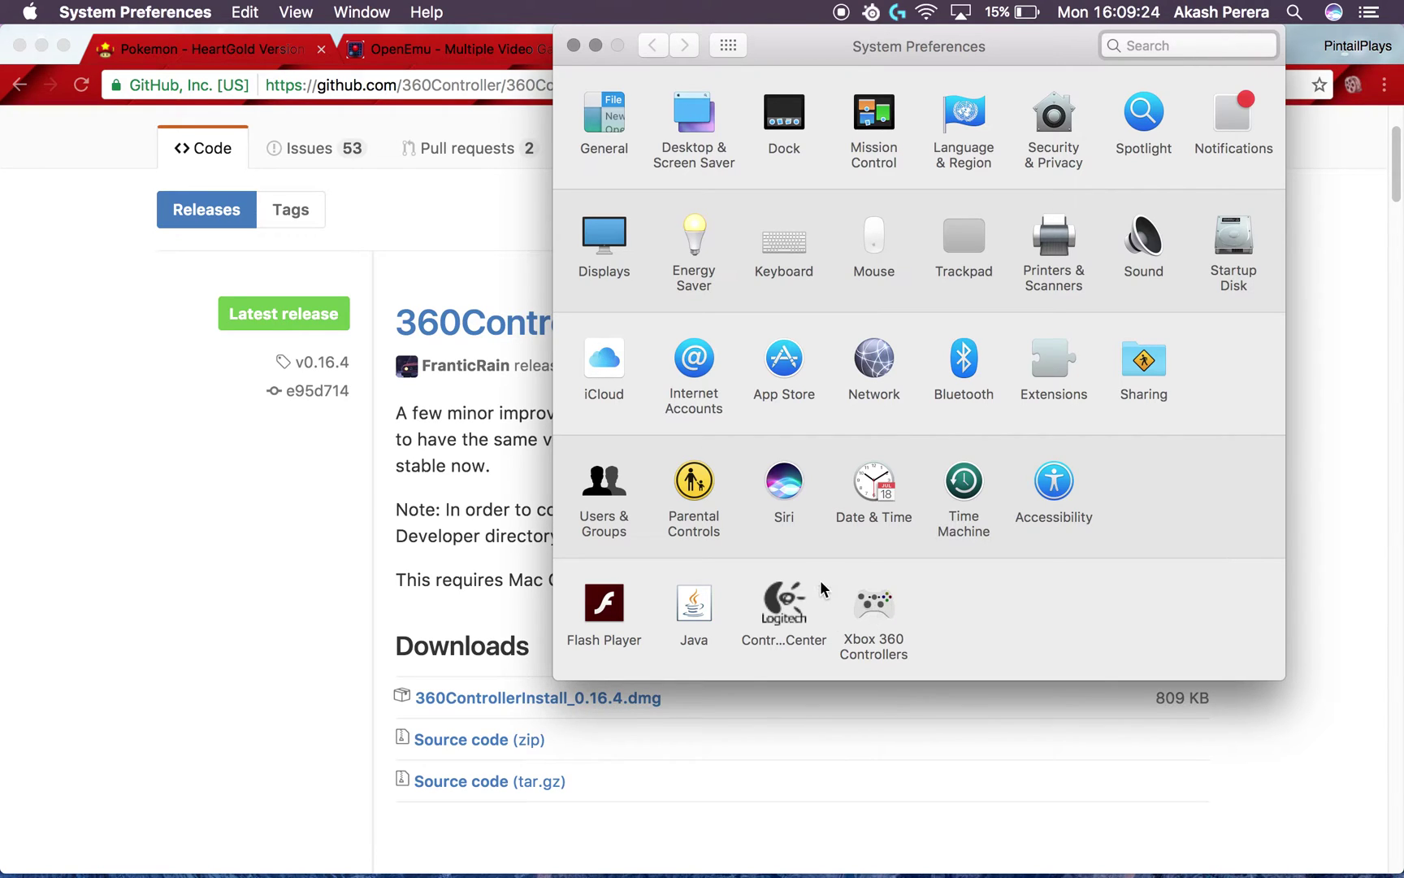
click(869, 607)
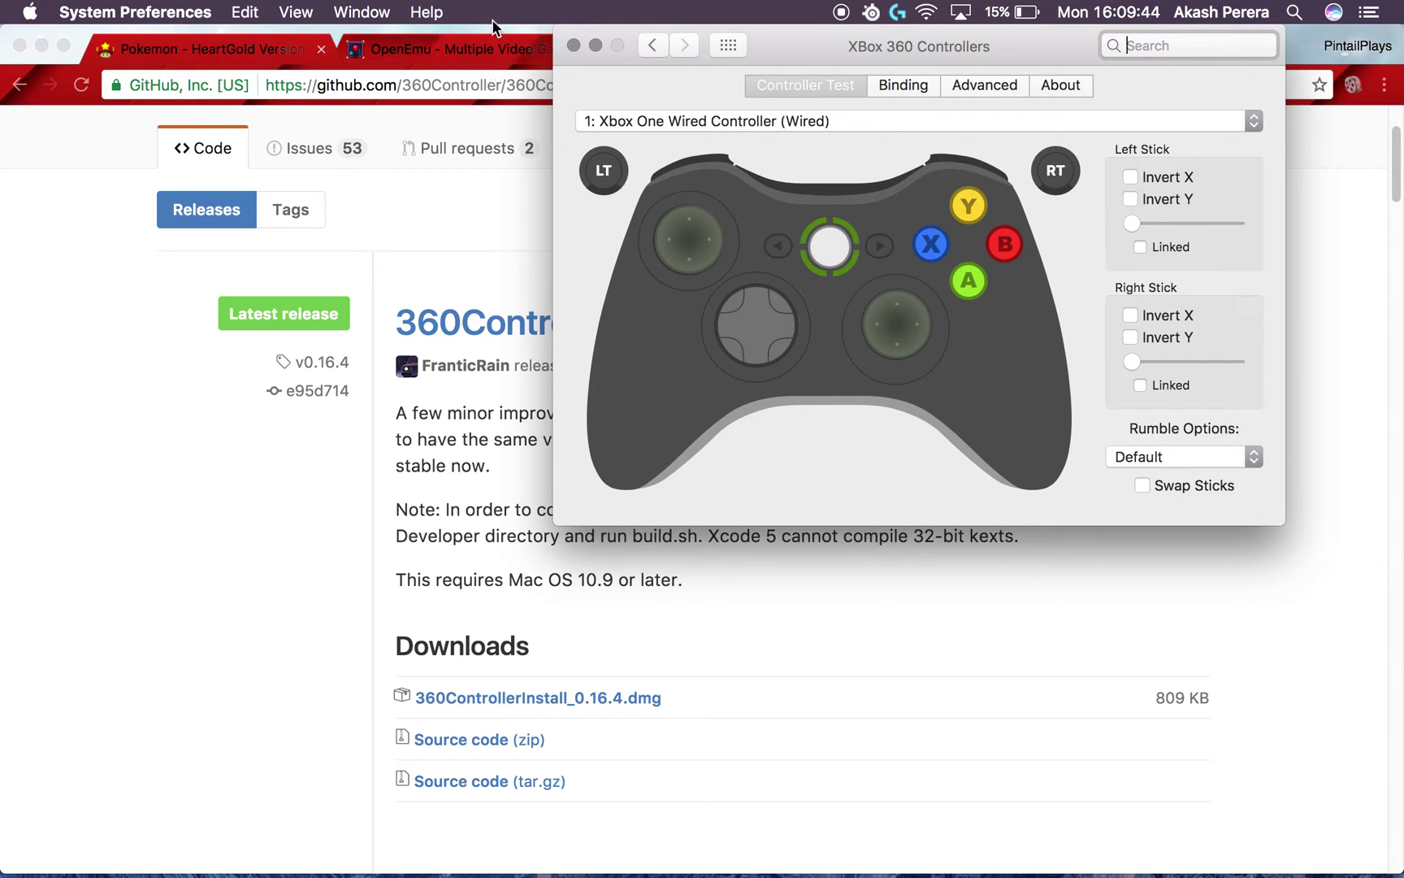
- Switch to Chrome and look over the OpenEmu website's introduction, download option and supported consoles
click(491, 46)
click(491, 45)
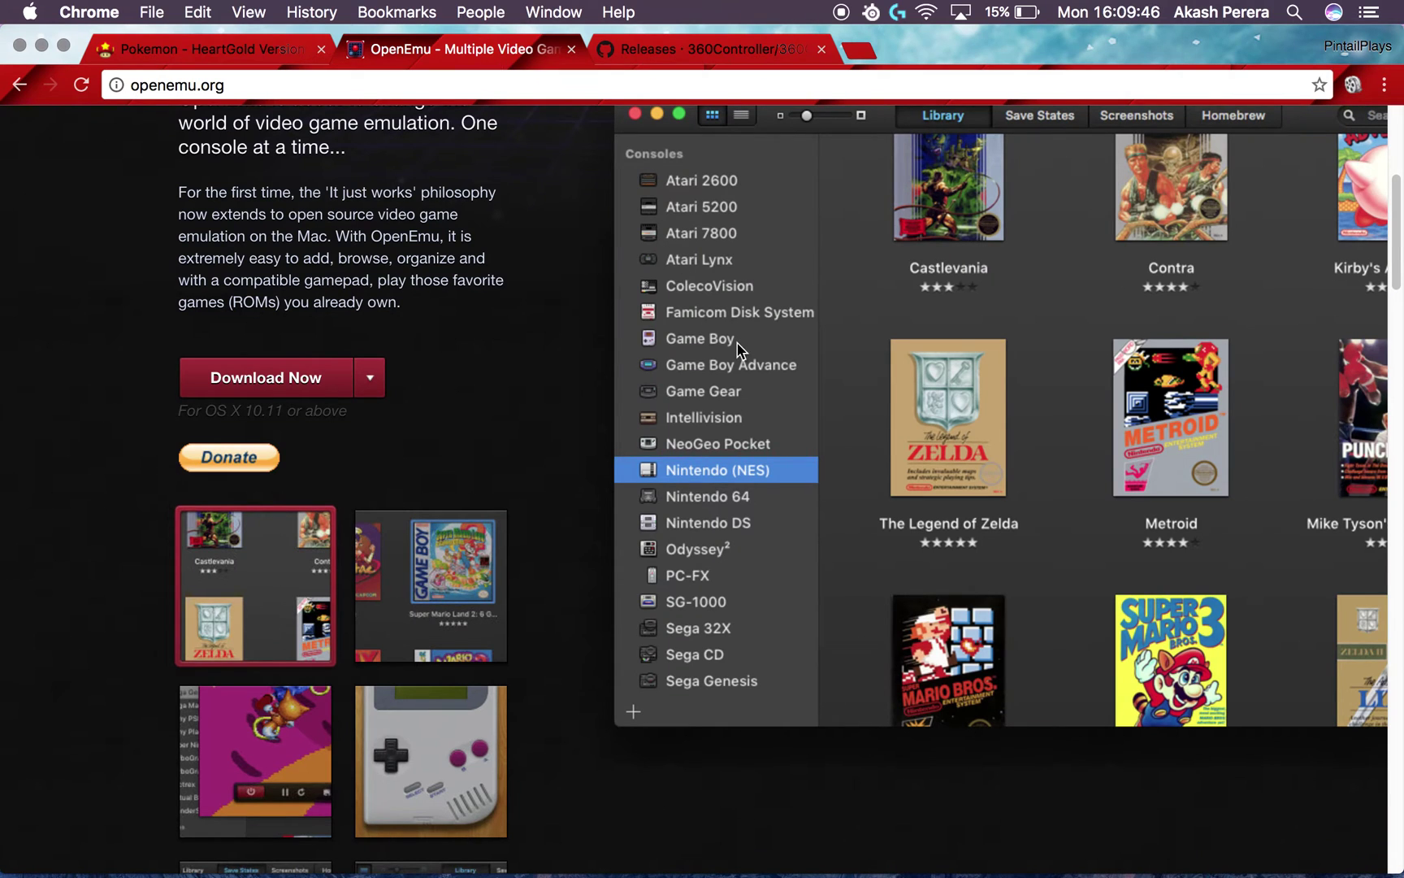
scroll(739, 350, up, 5)
scroll(505, 423, down, 5)
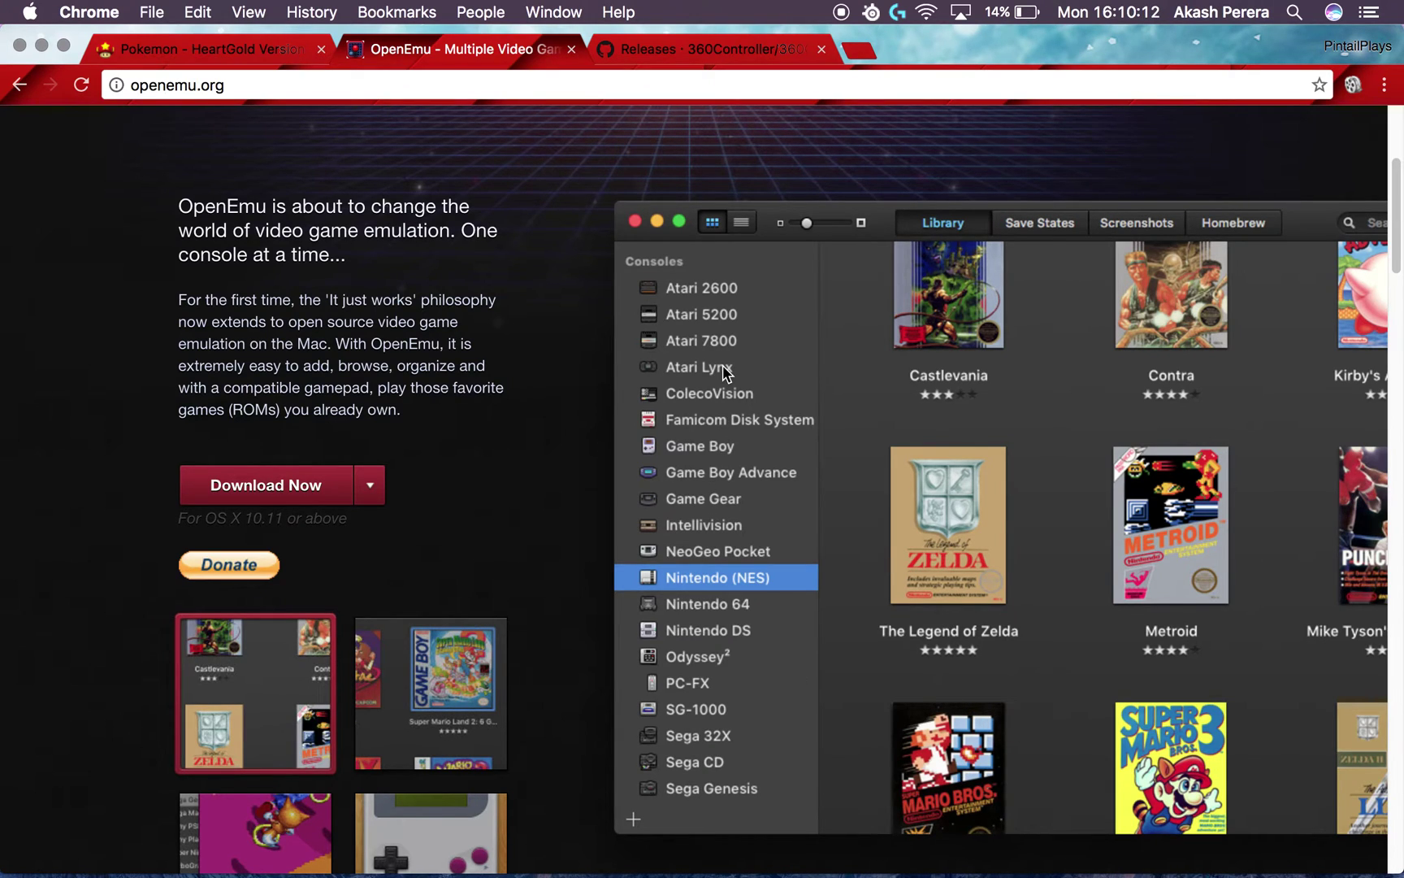
mouse_move(340, 873)
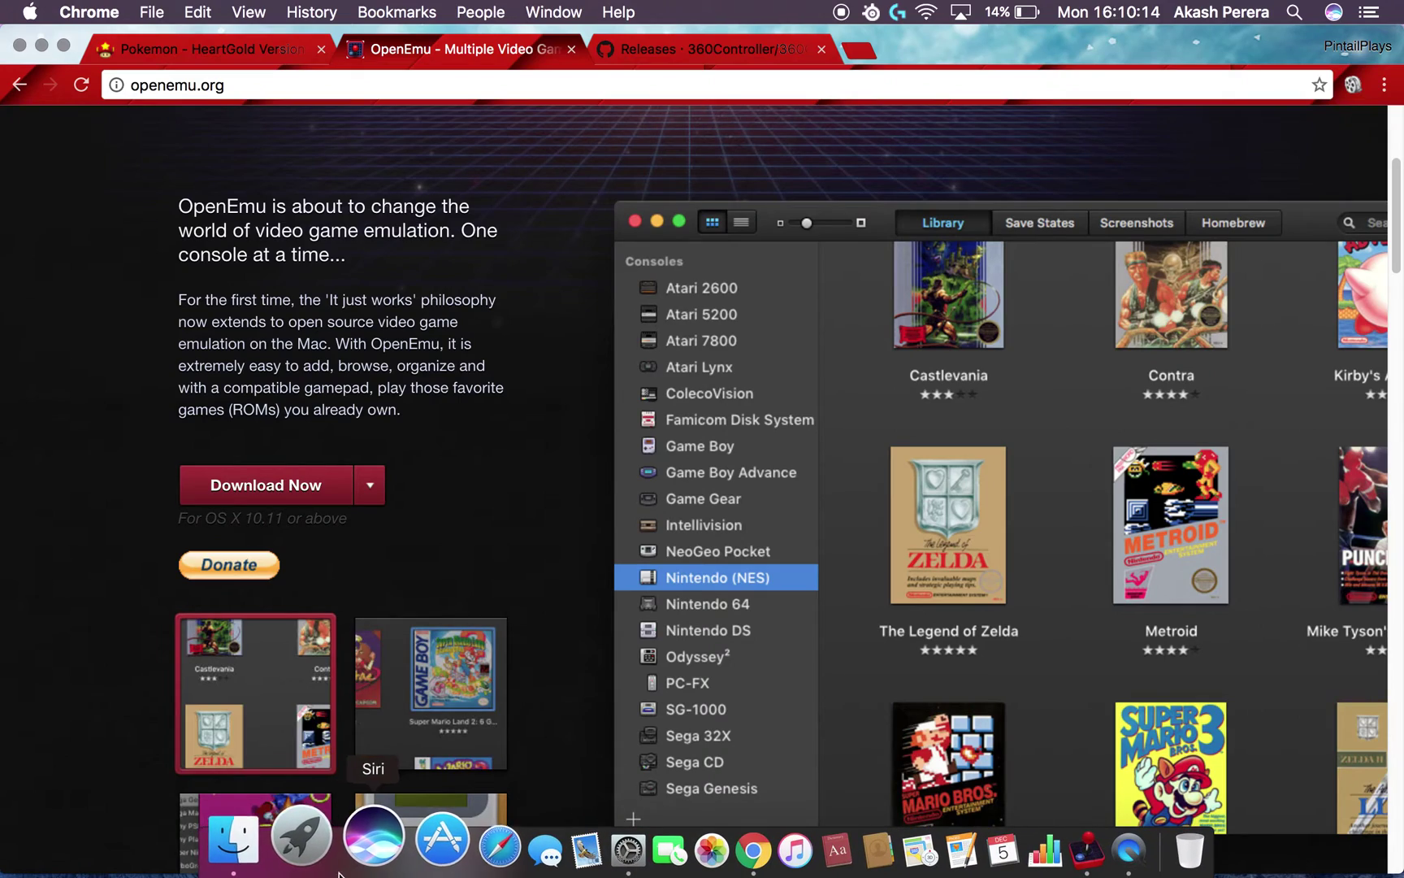
click(301, 837)
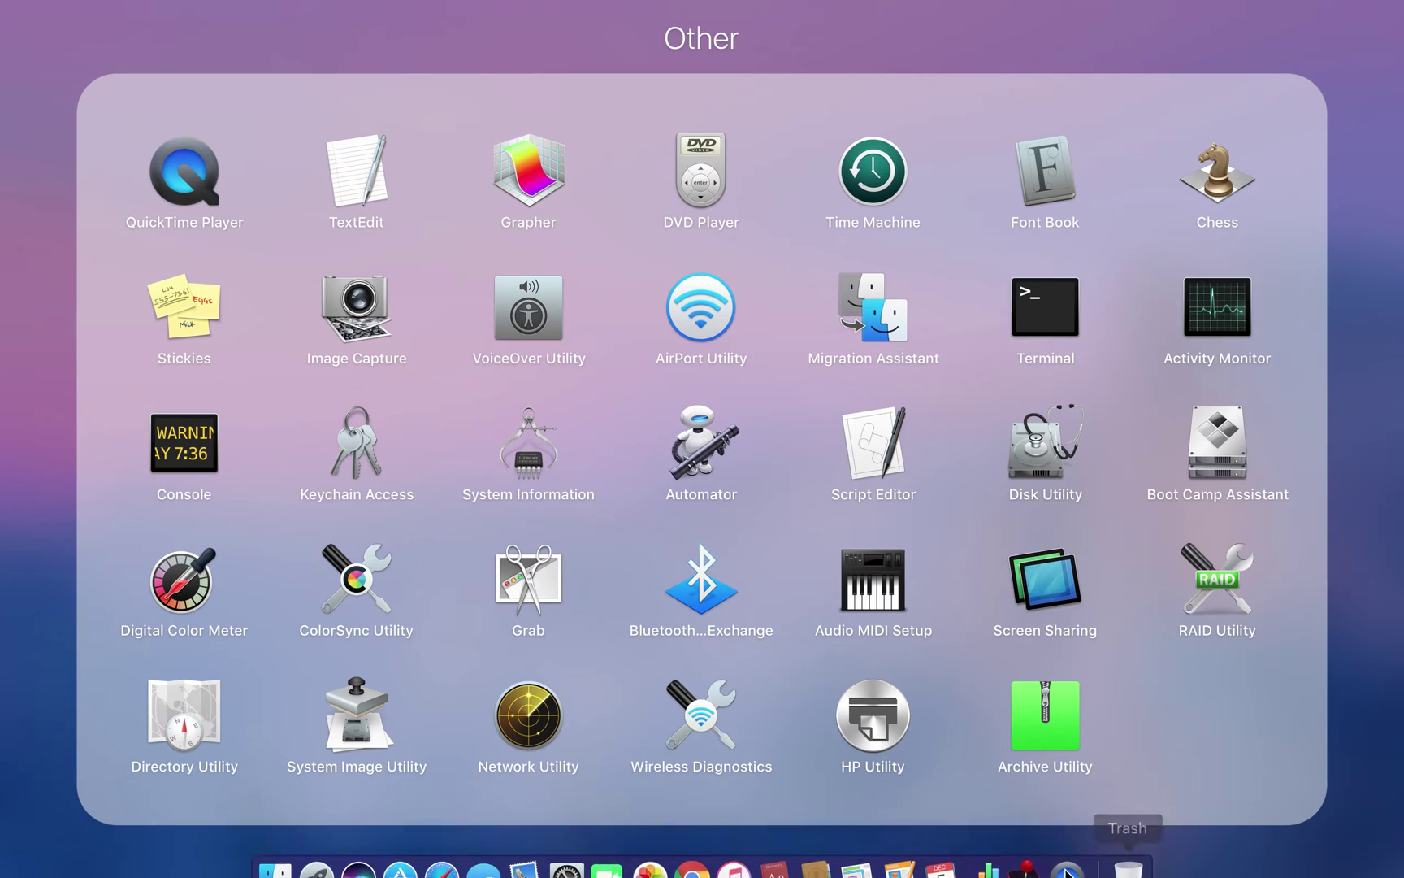
click(1286, 833)
drag(937, 707, 629, 577)
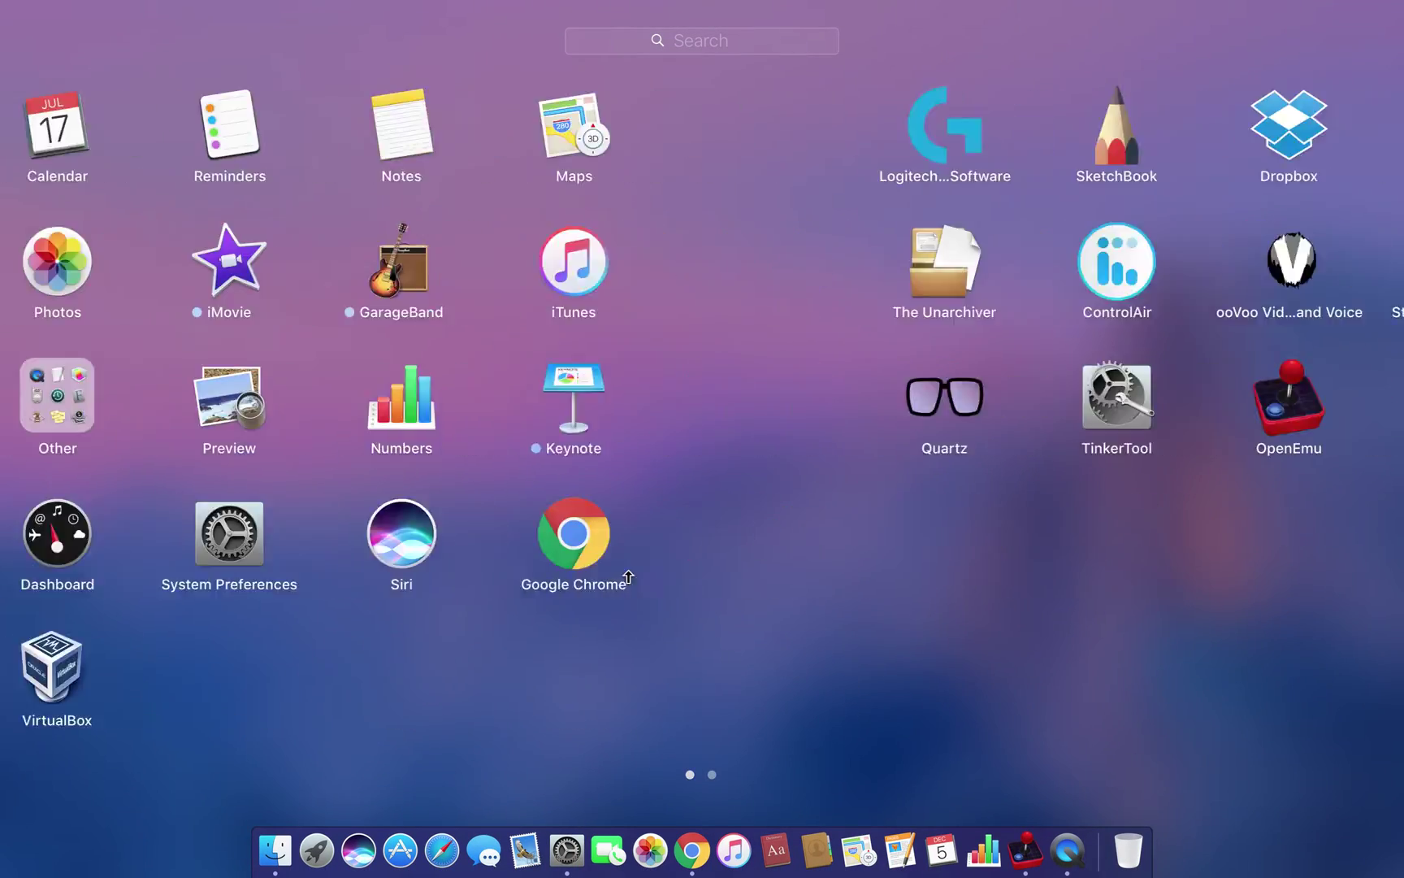
drag(646, 464, 1285, 630)
click(1307, 709)
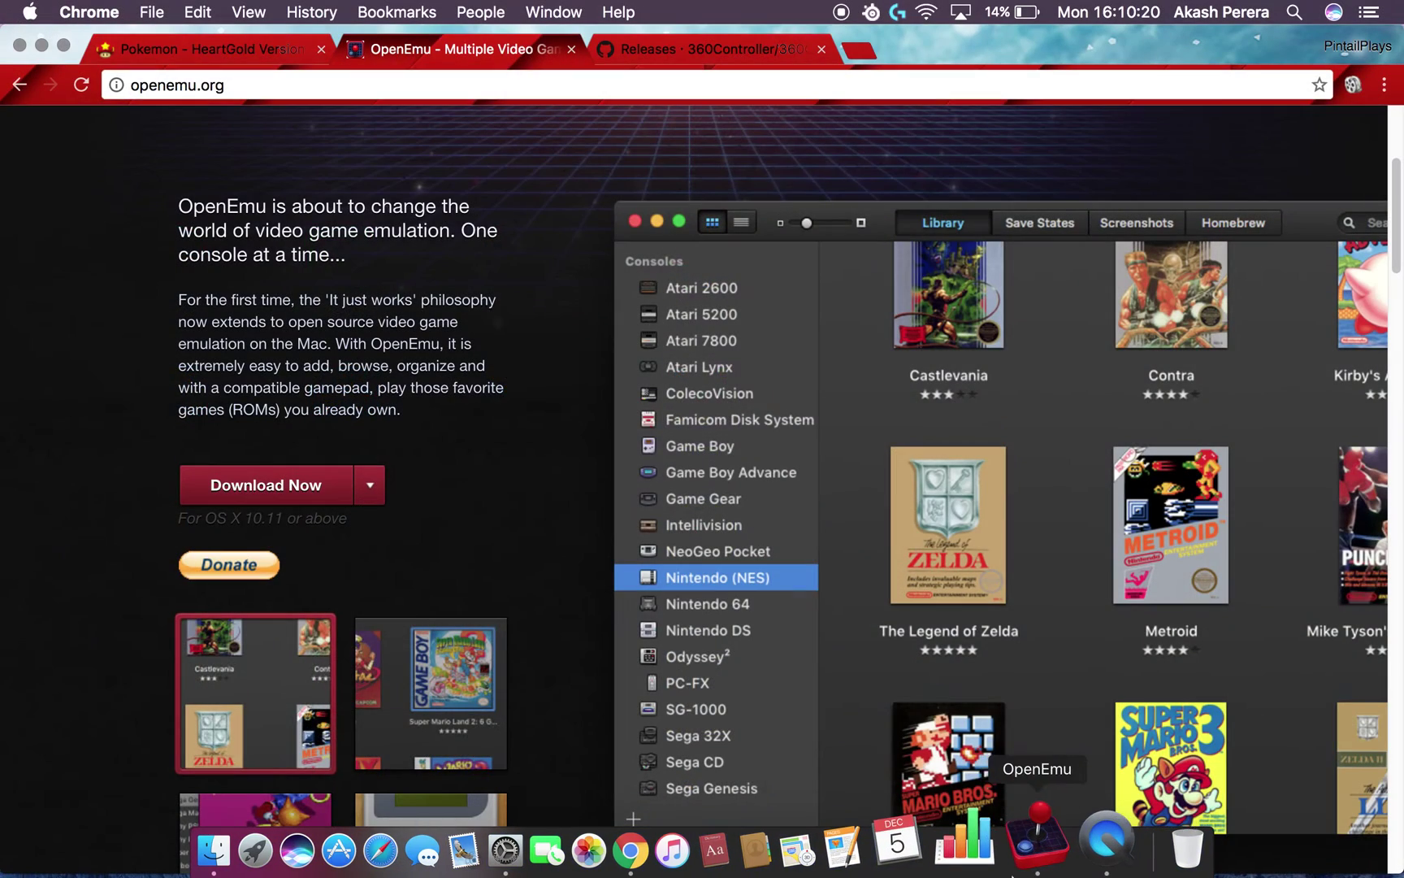
- Switch to OpenEmu, look through the console list, and open the Sony PlayStation library, dismissing the disc importing guide prompt
click(1014, 868)
scroll(117, 171, up, 5)
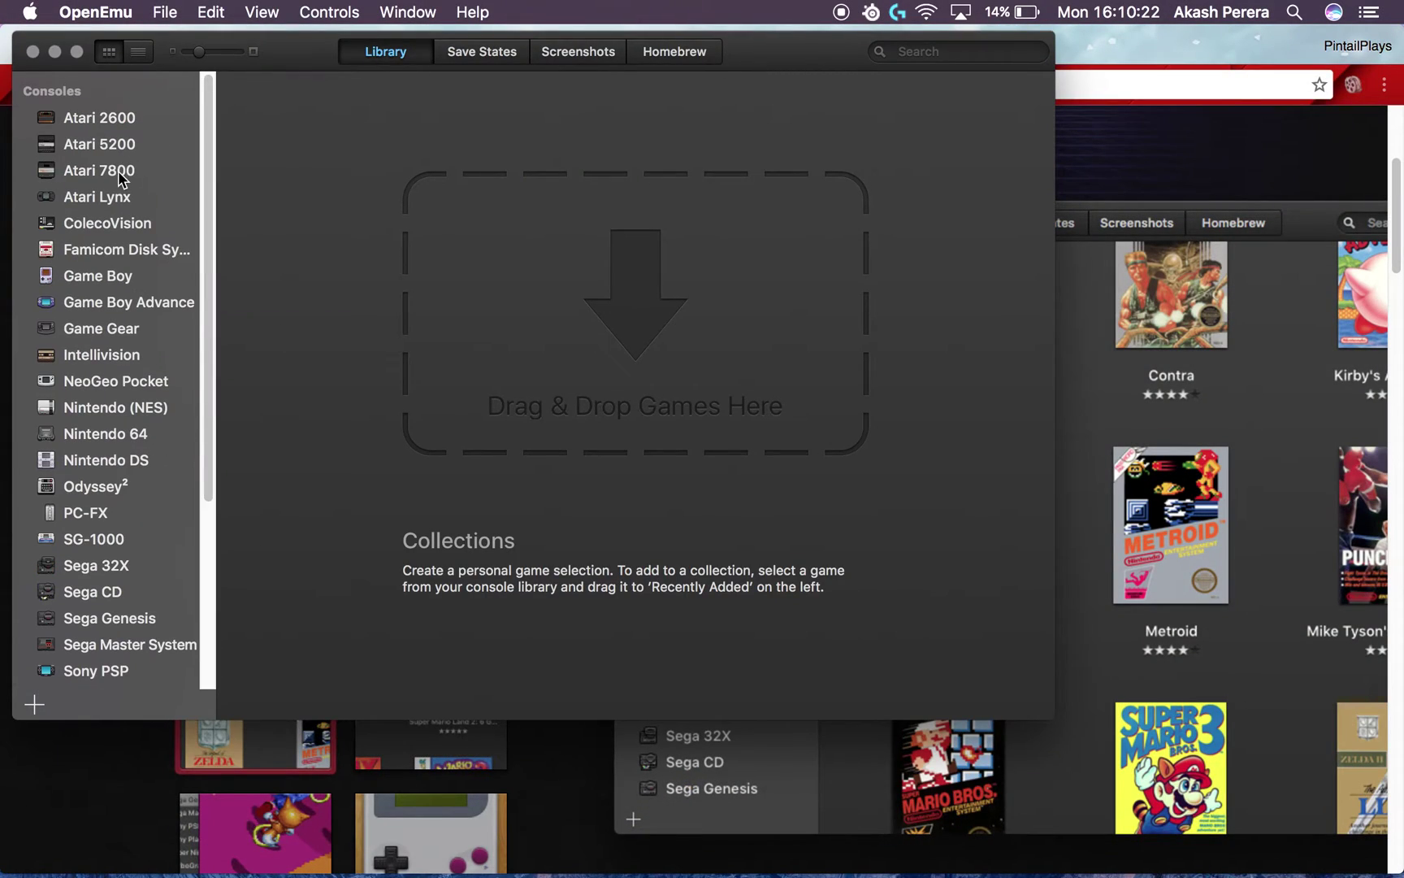
scroll(153, 117, down, 5)
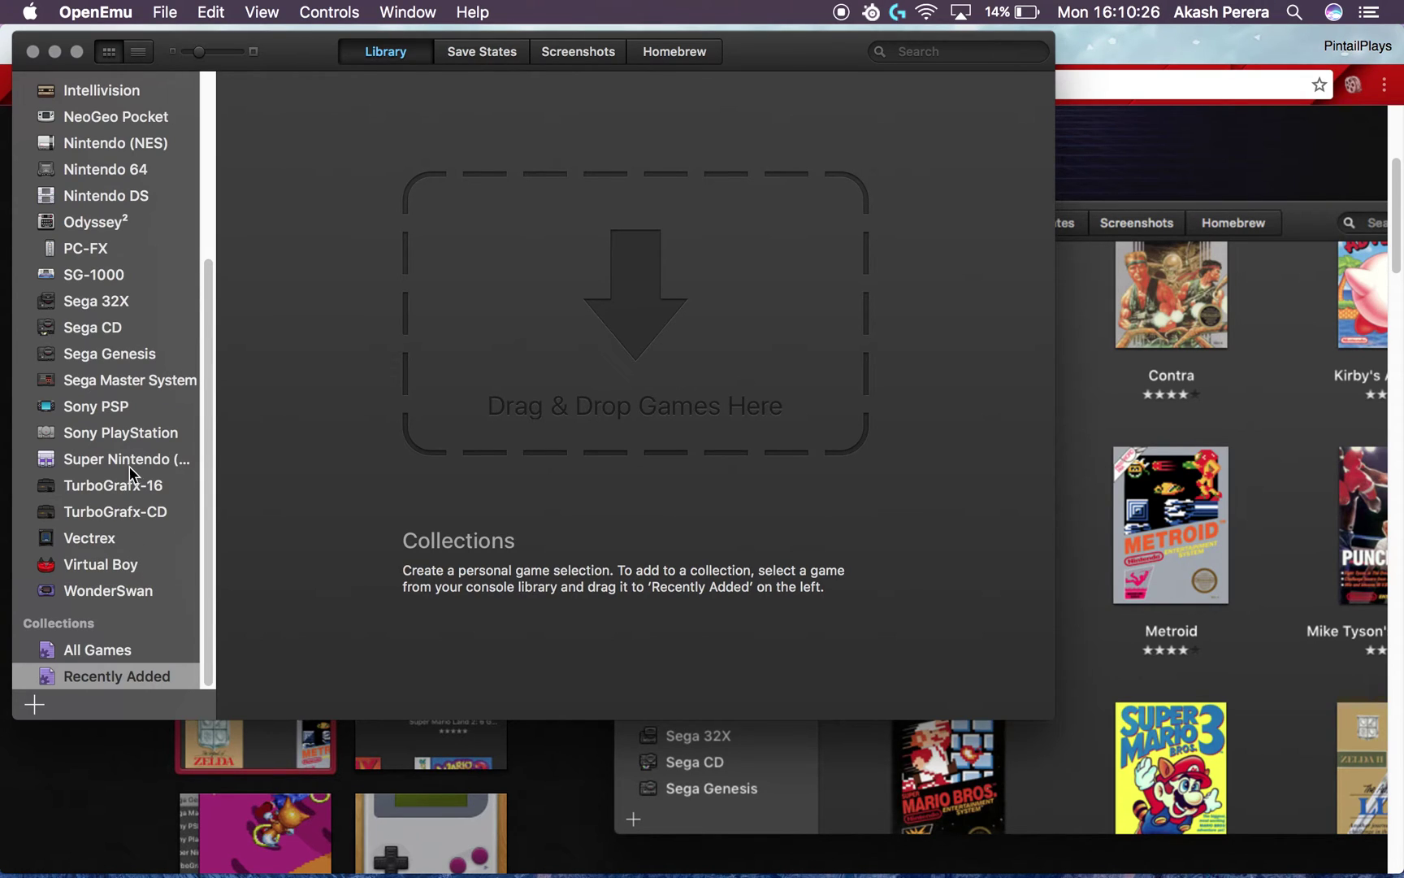
scroll(113, 422, up, 1)
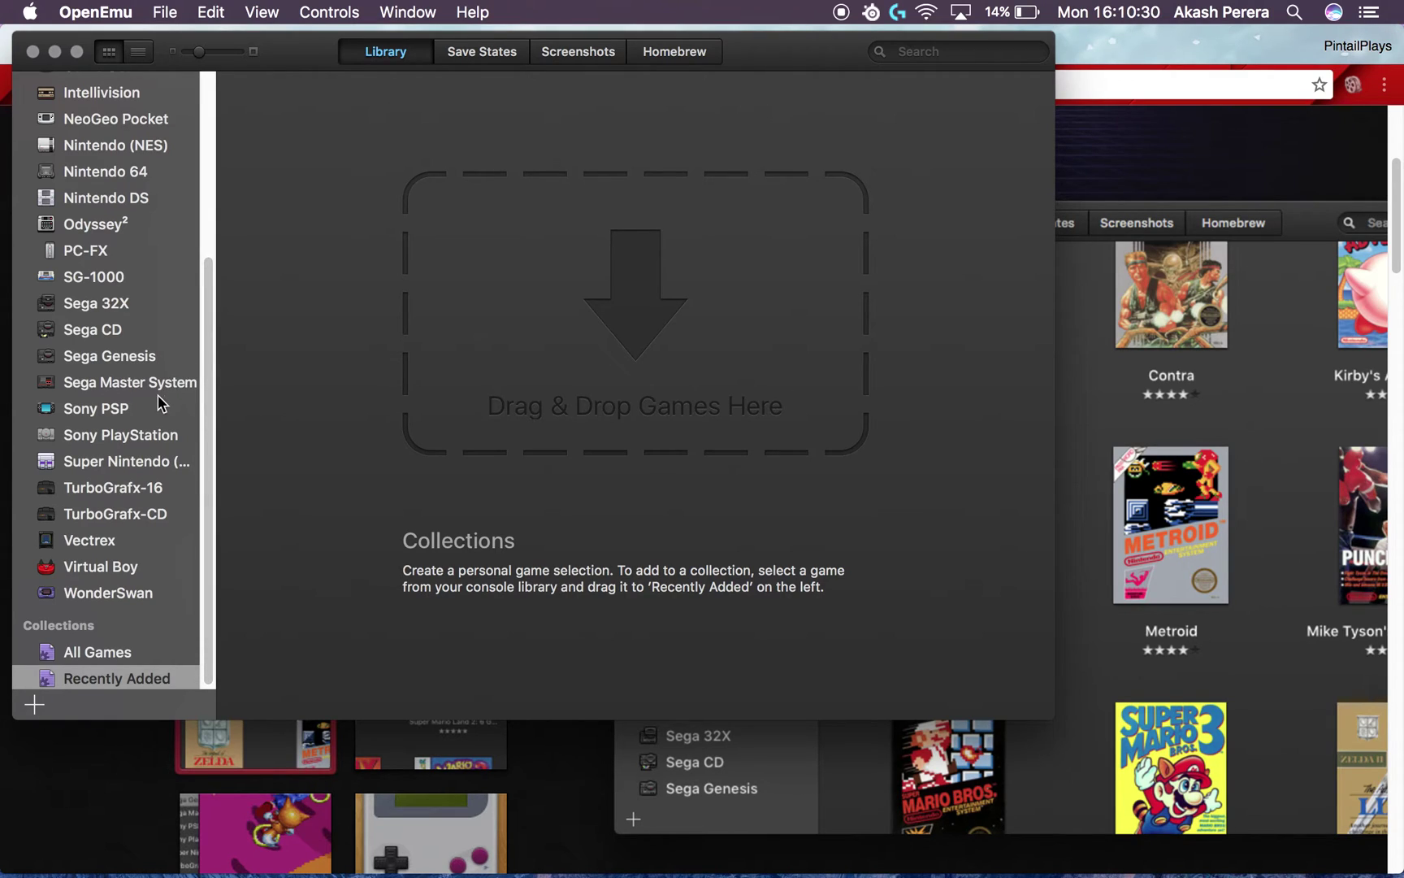
click(169, 436)
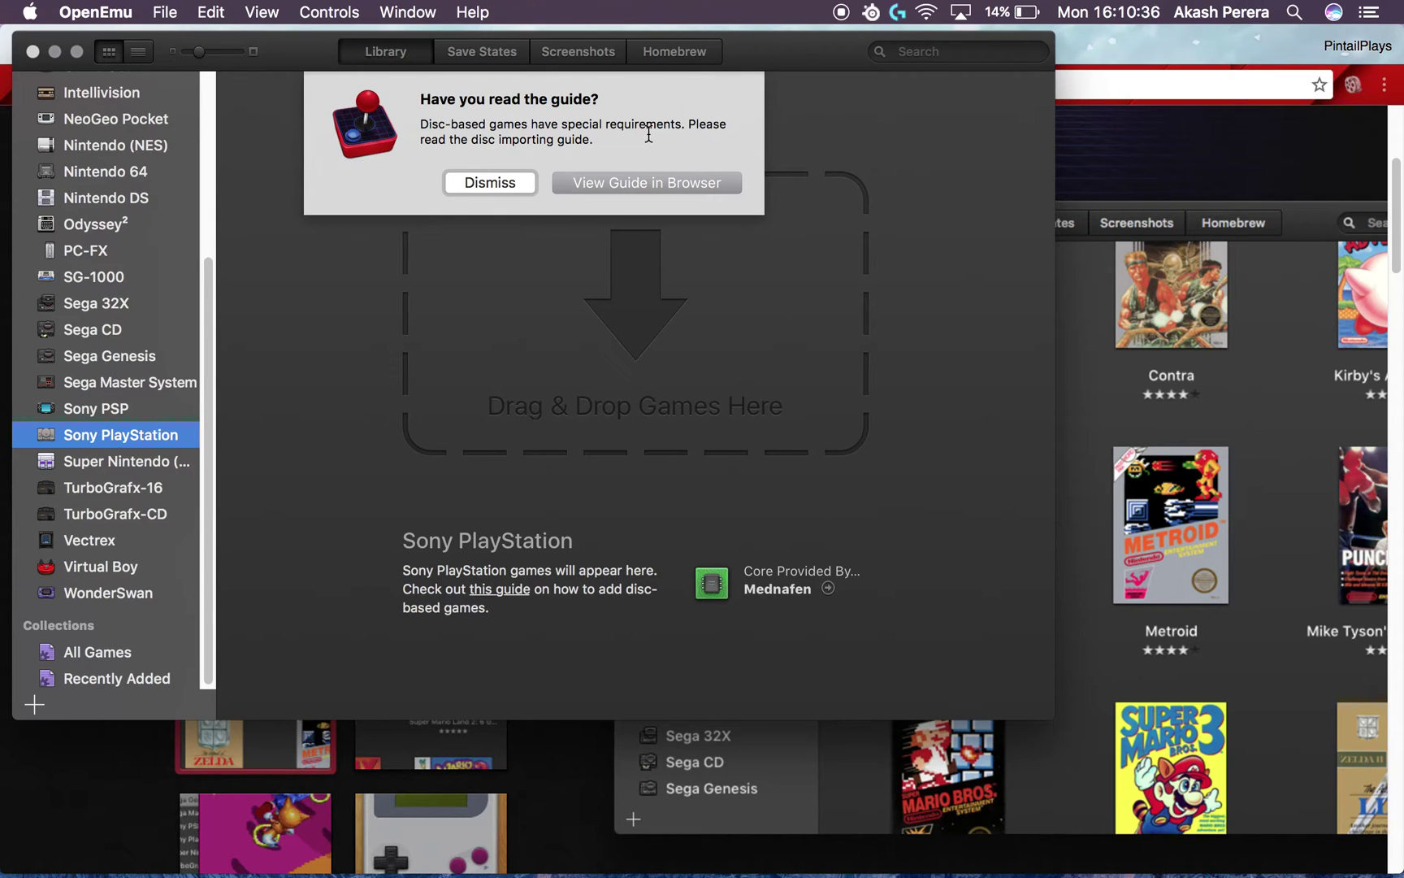
click(523, 181)
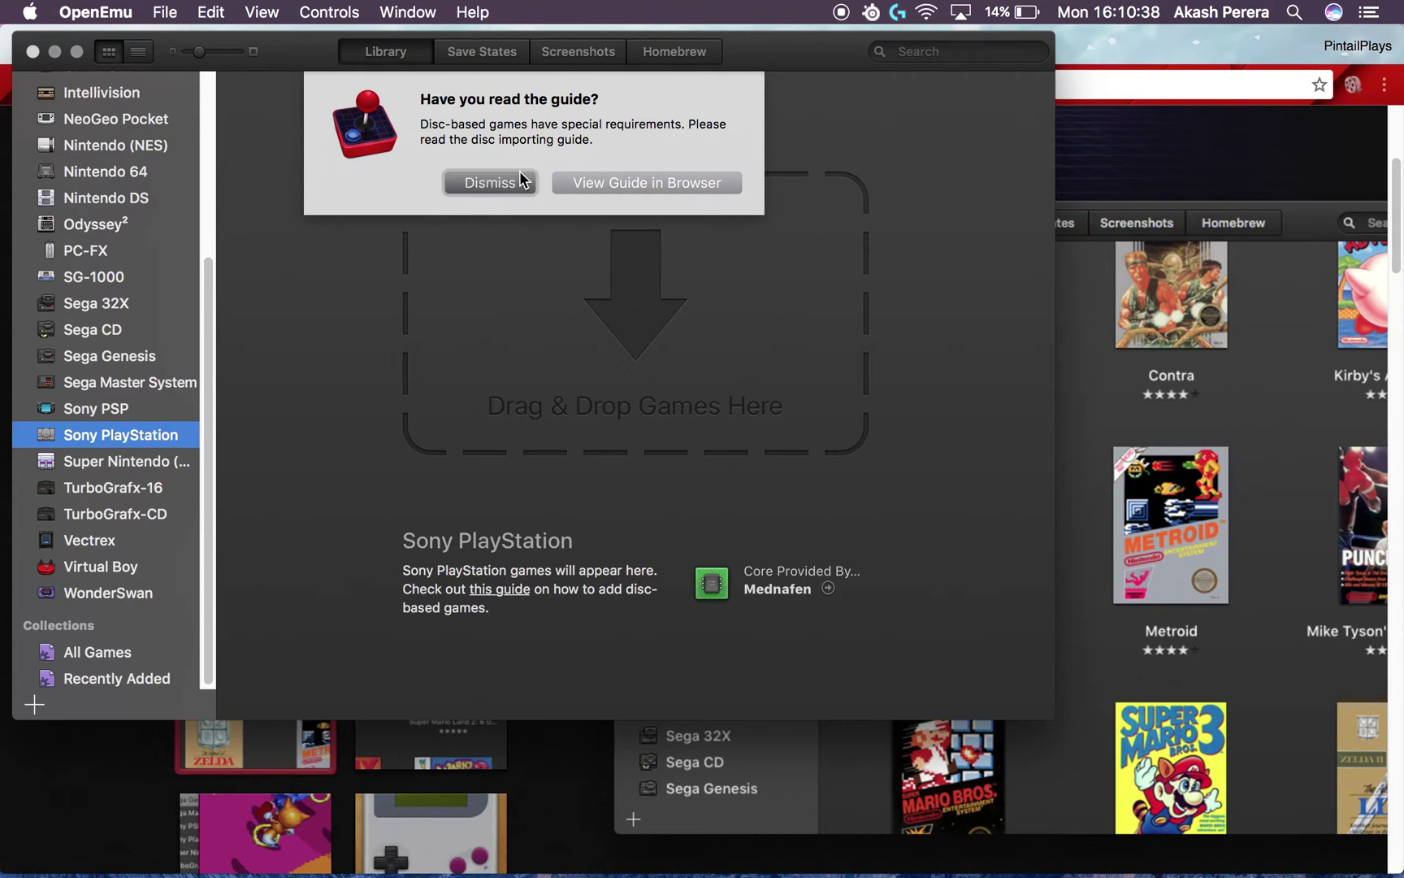
- View the Sega Genesis, Atari 2600, Atari 5200 and Nintendo DS libraries in the console list
click(149, 357)
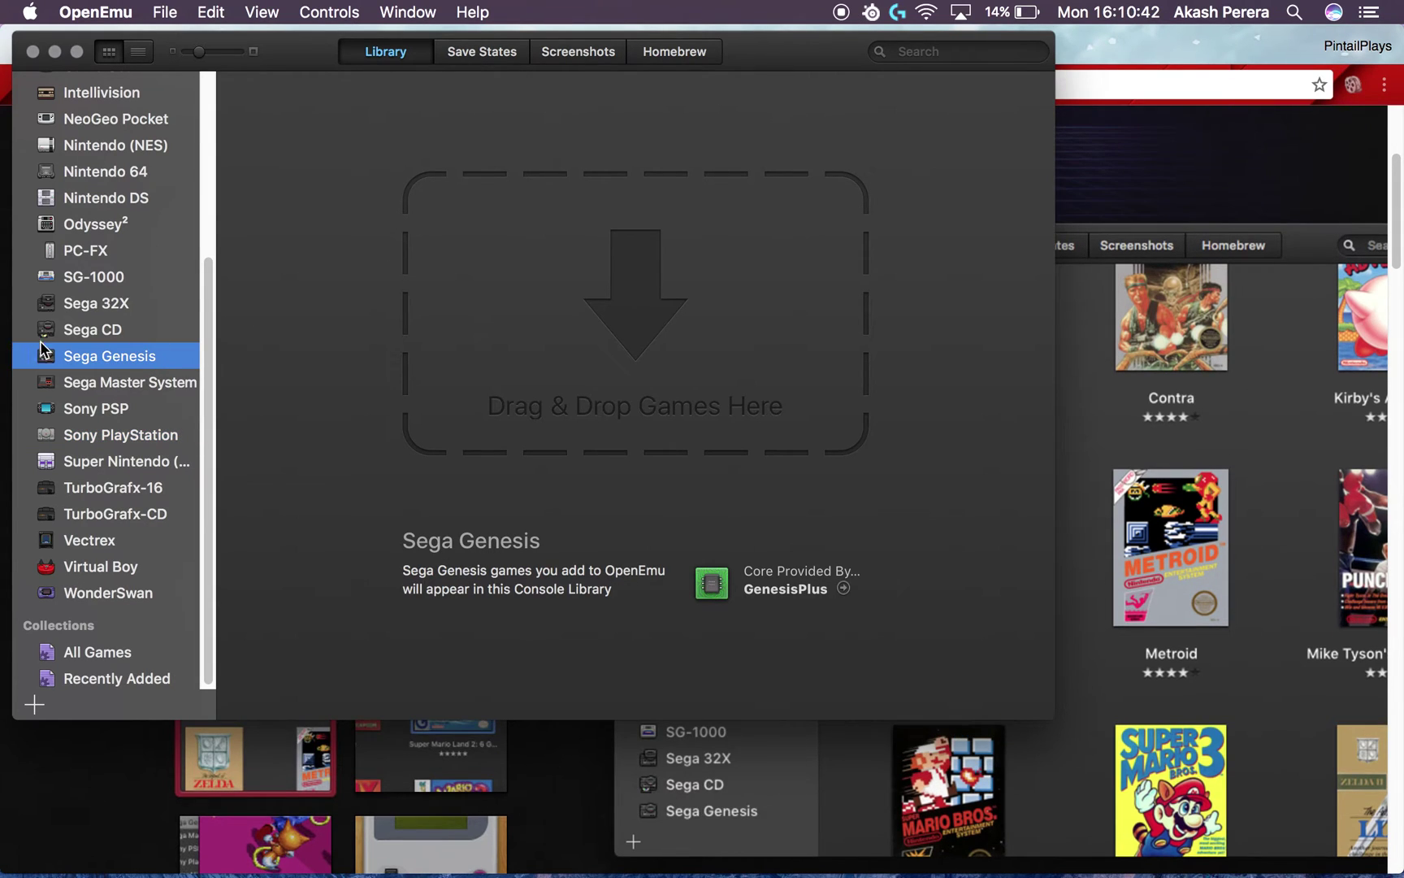
scroll(41, 343, up, 6)
click(83, 107)
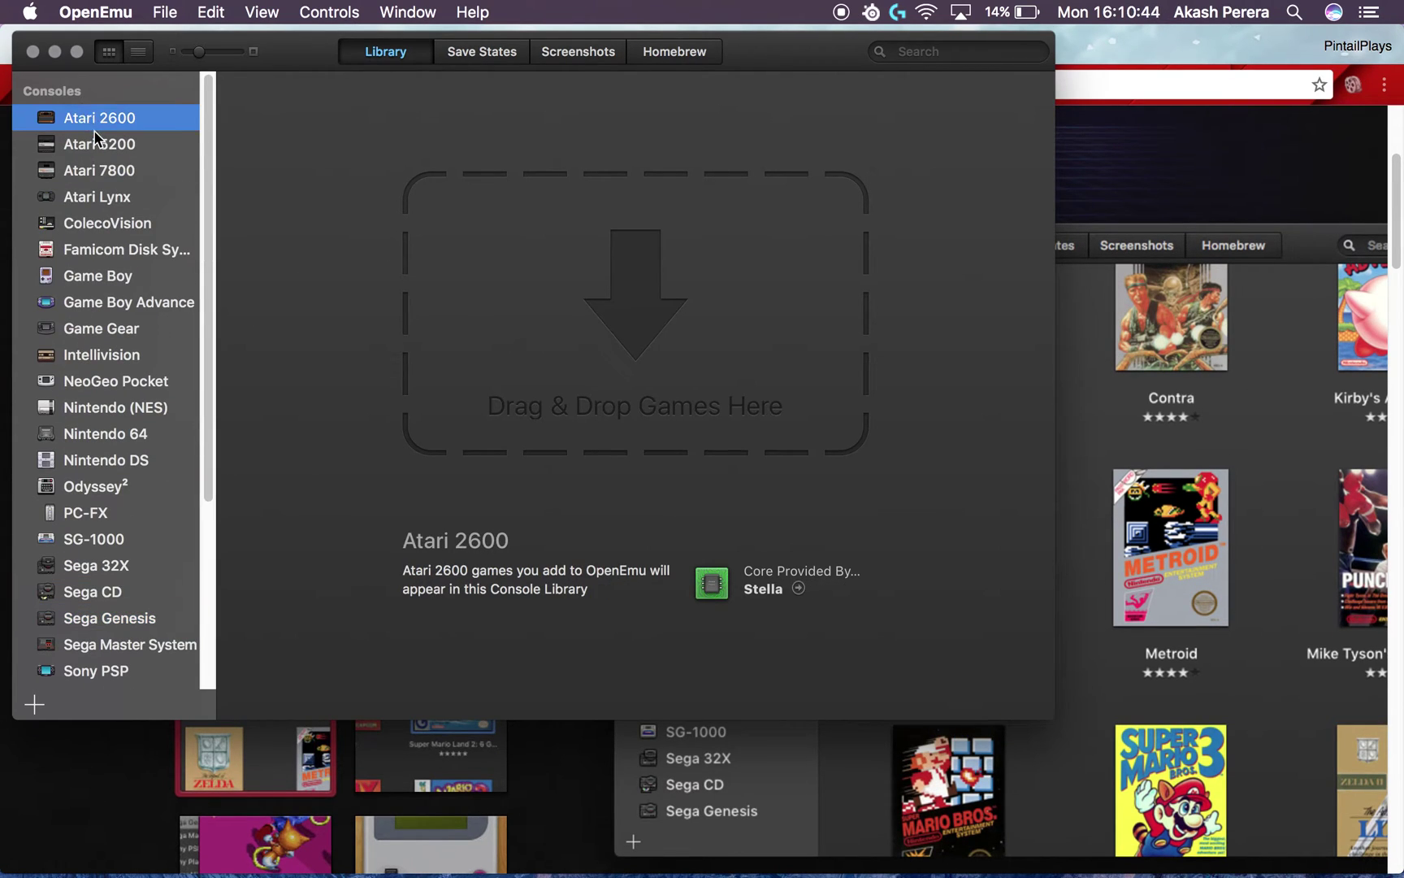
click(93, 144)
click(83, 460)
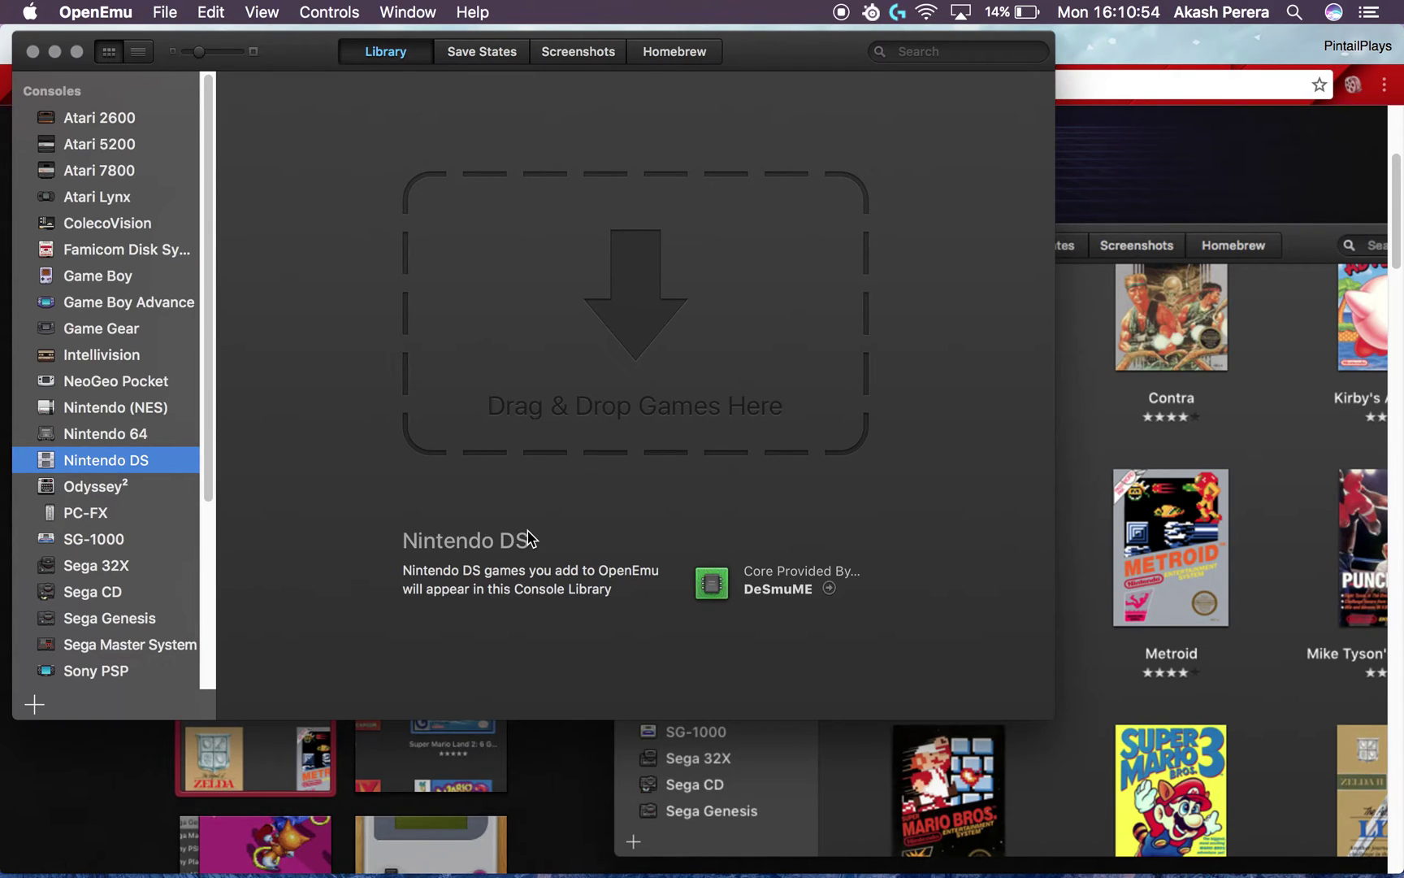
- Switch back to Chrome and quit System Preferences
click(1219, 169)
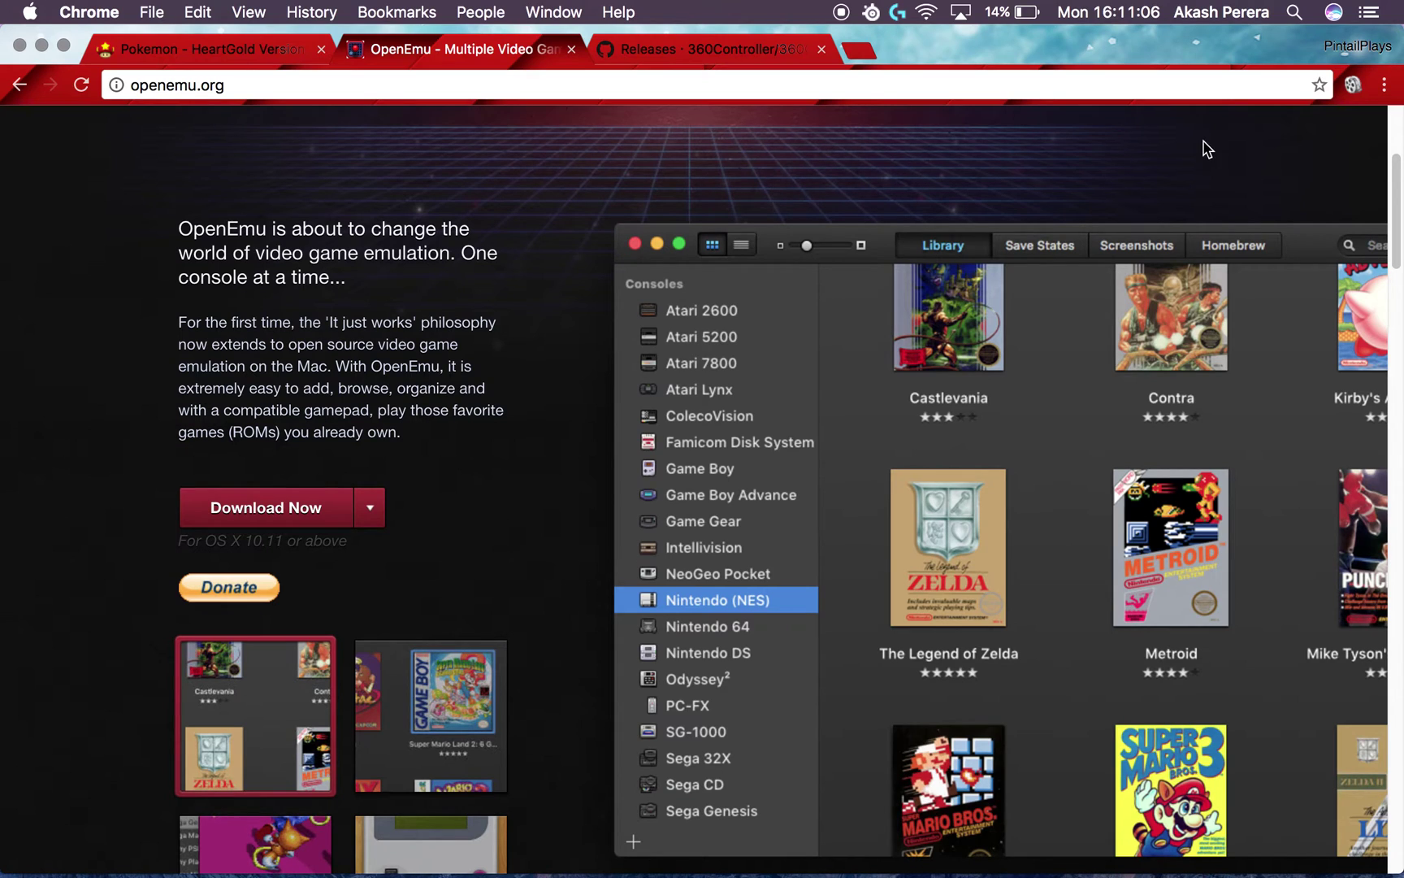
mouse_move(505, 873)
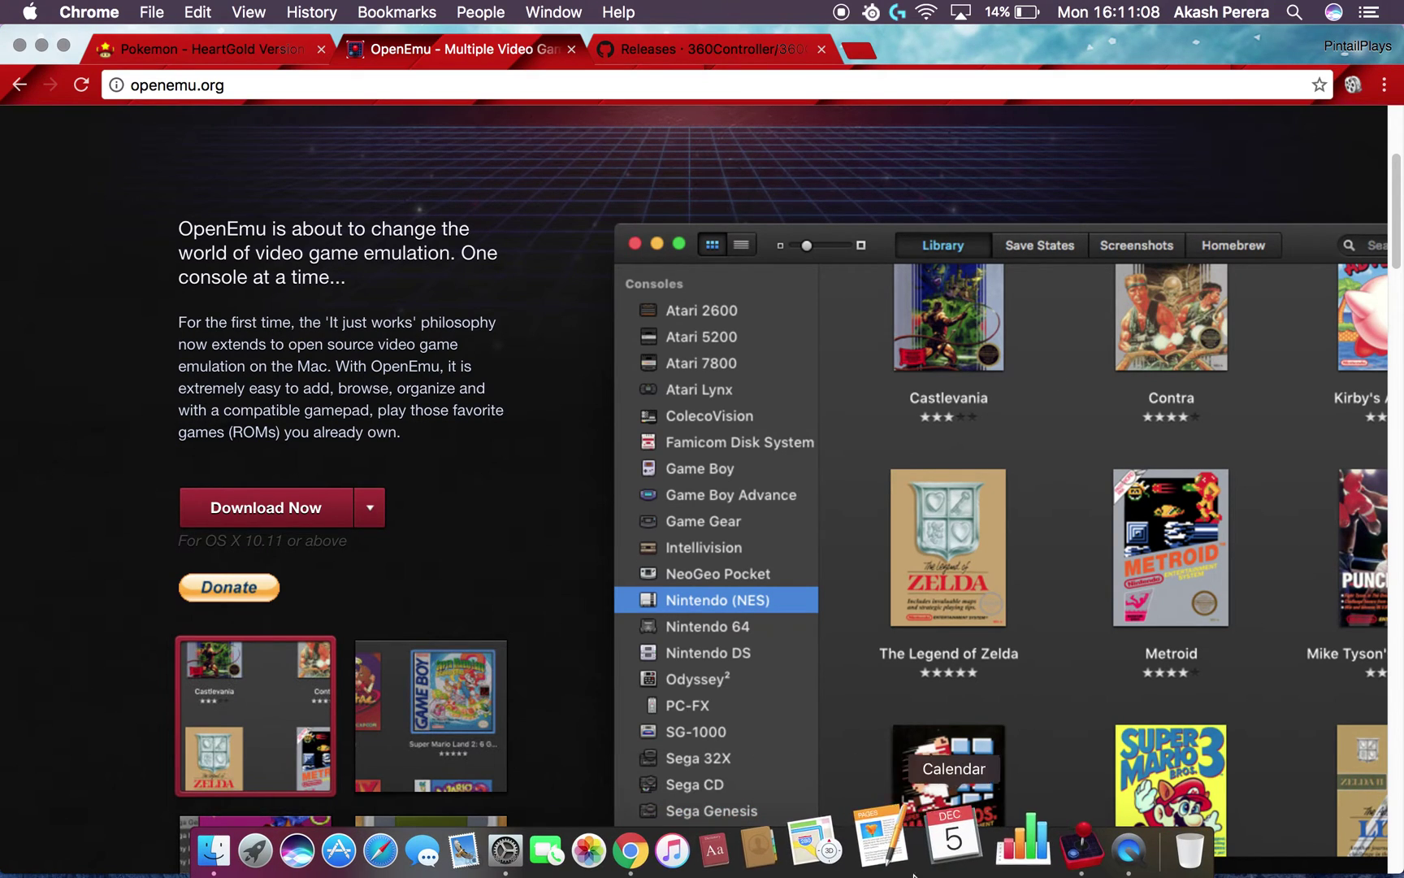
right_click(573, 846)
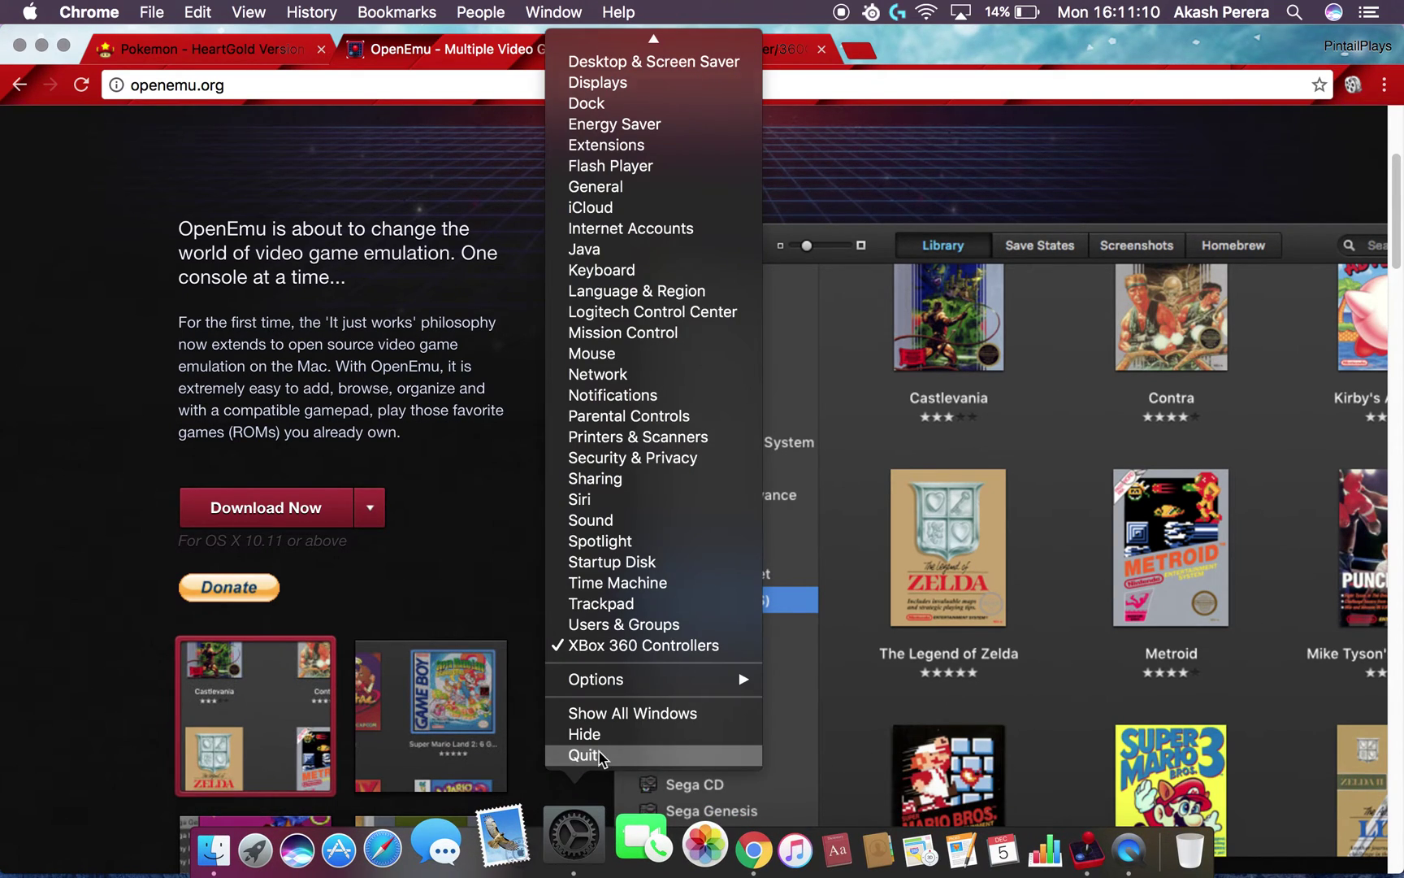
click(600, 755)
- Look over the Pokemon - HeartGold Version (U) ROM download page on Emuparadise
click(114, 48)
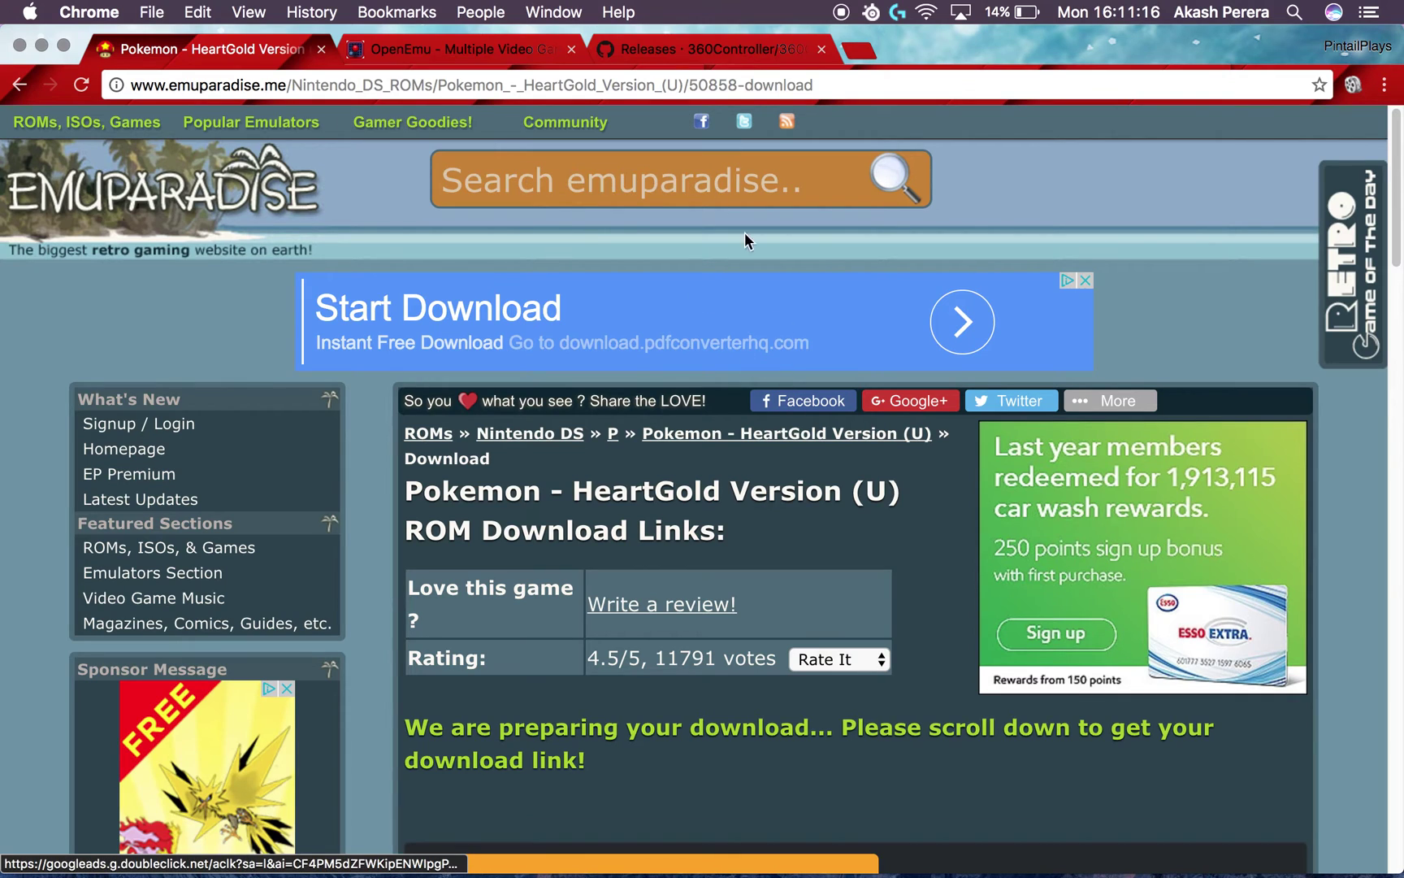
scroll(1359, 525, down, 6)
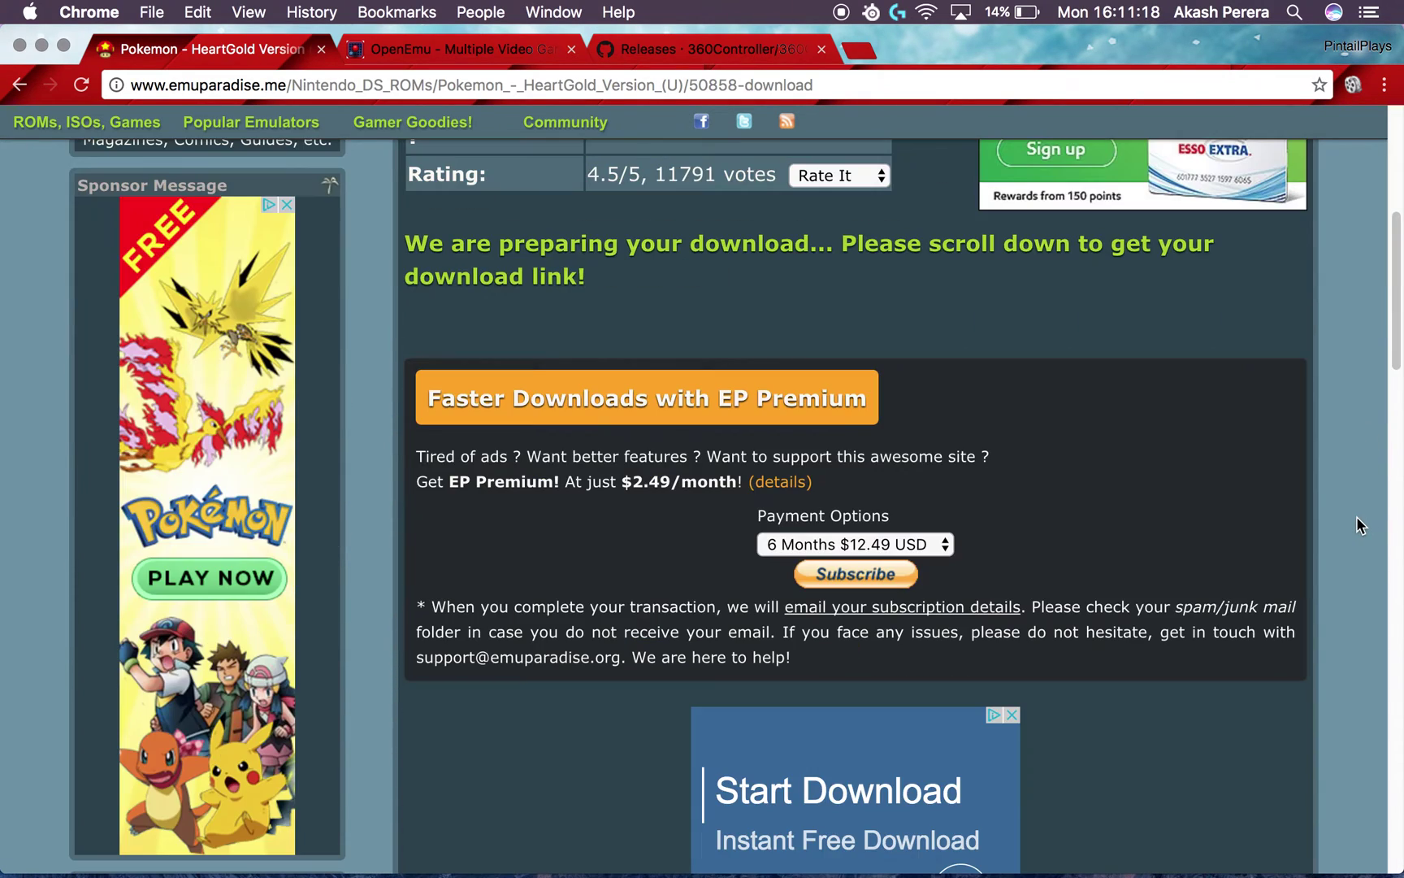
scroll(1321, 515, up, 6)
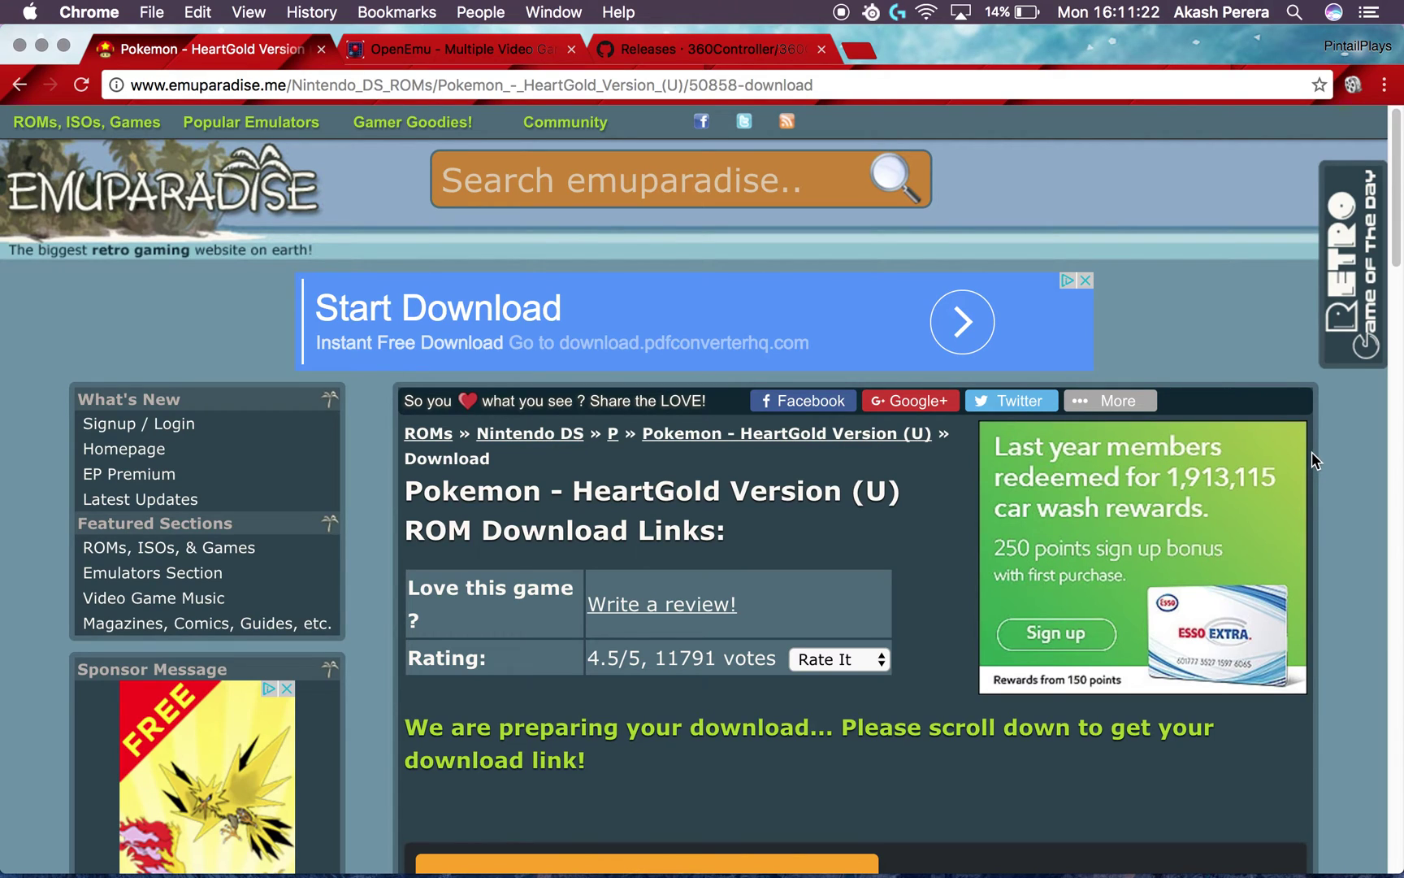
scroll(1313, 452, down, 2)
- Go back to the main Pokemon - HeartGold Version (U) ROM page and look over its Quick Navigation section
click(24, 83)
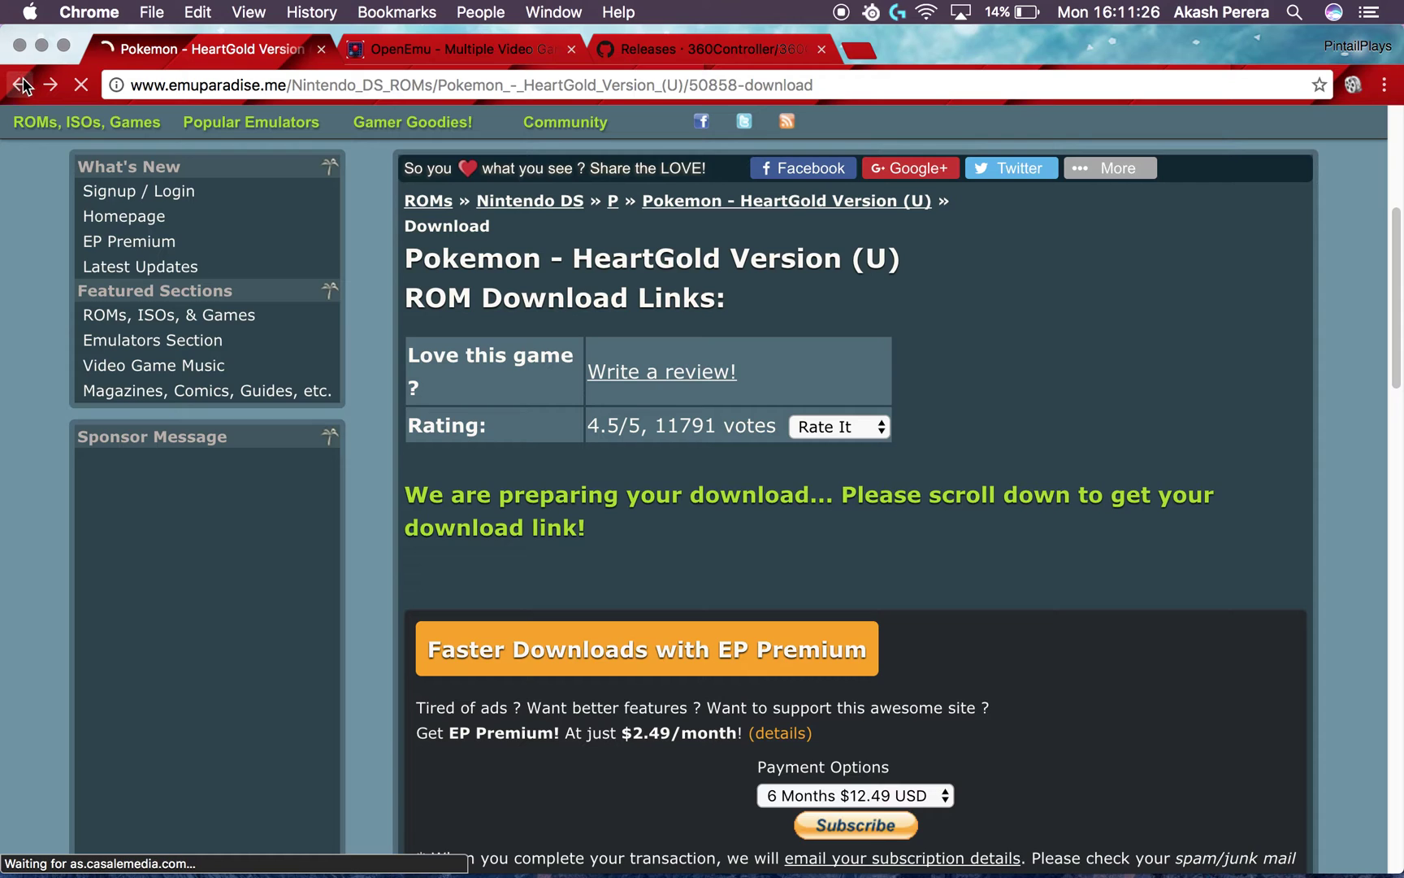
click(24, 83)
scroll(318, 413, down, 10)
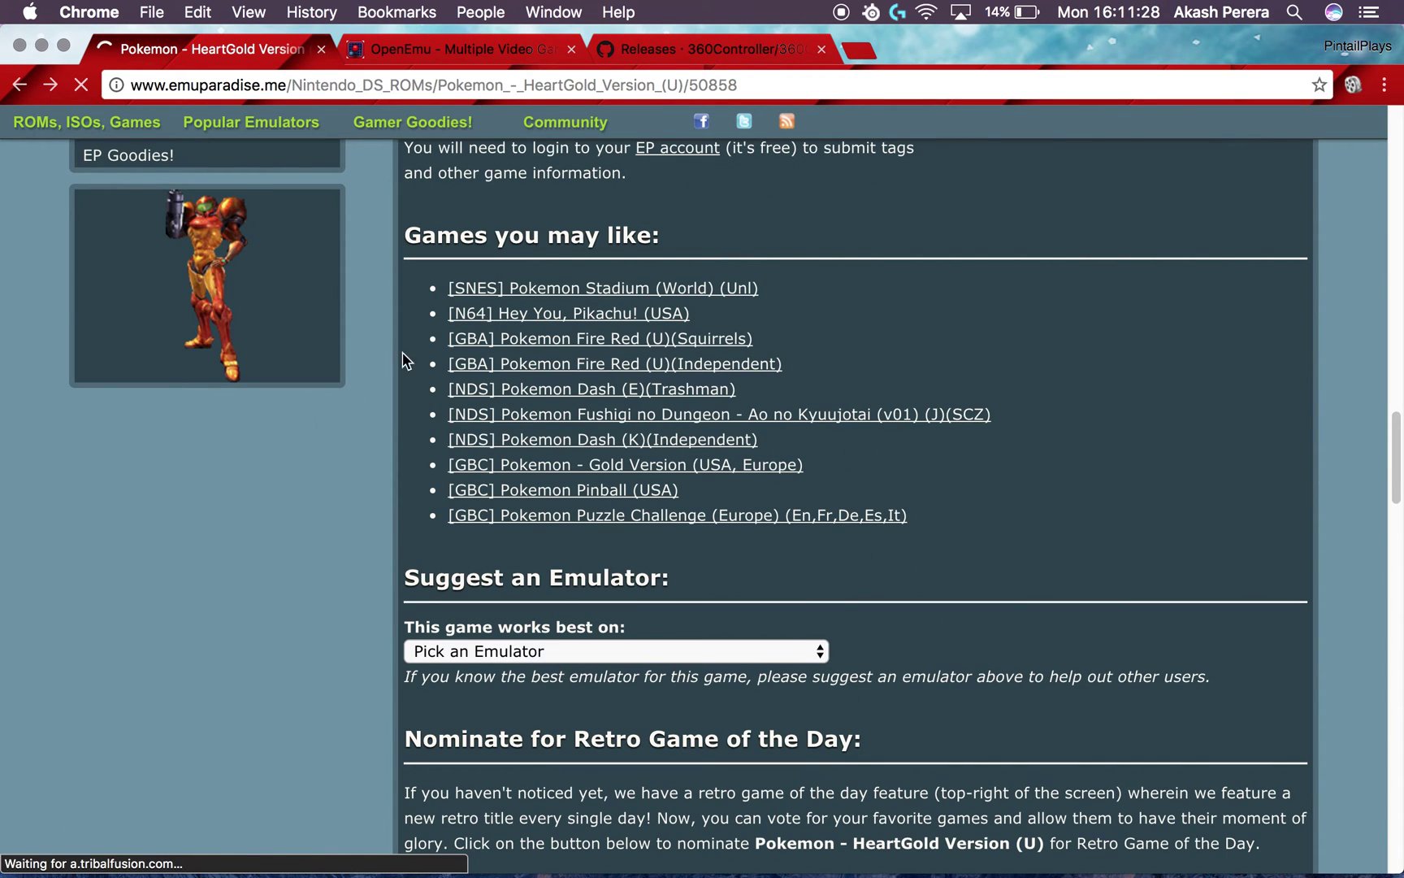
scroll(345, 431, down, 3)
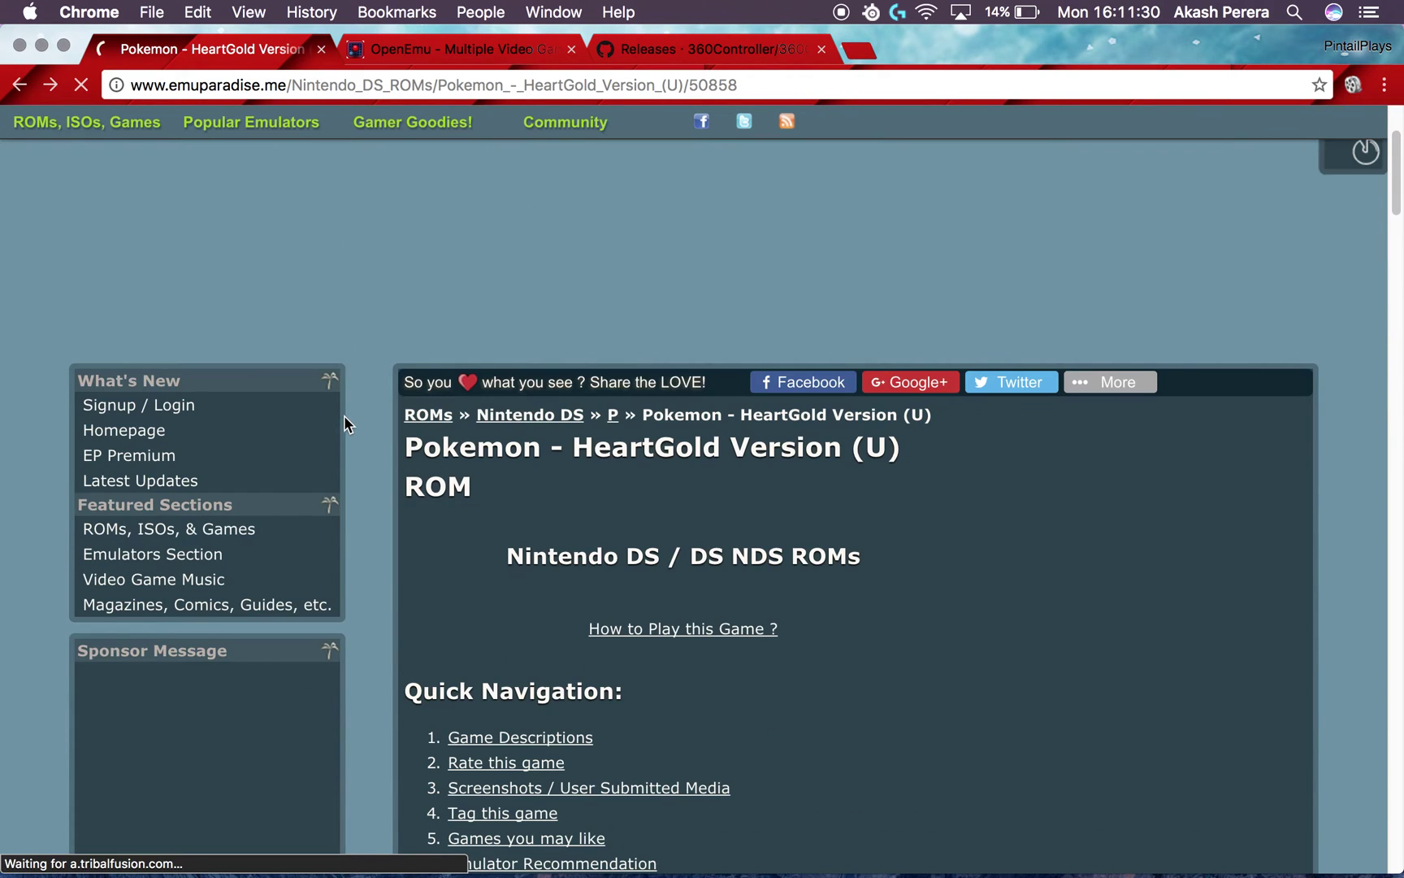
scroll(345, 389, down, 3)
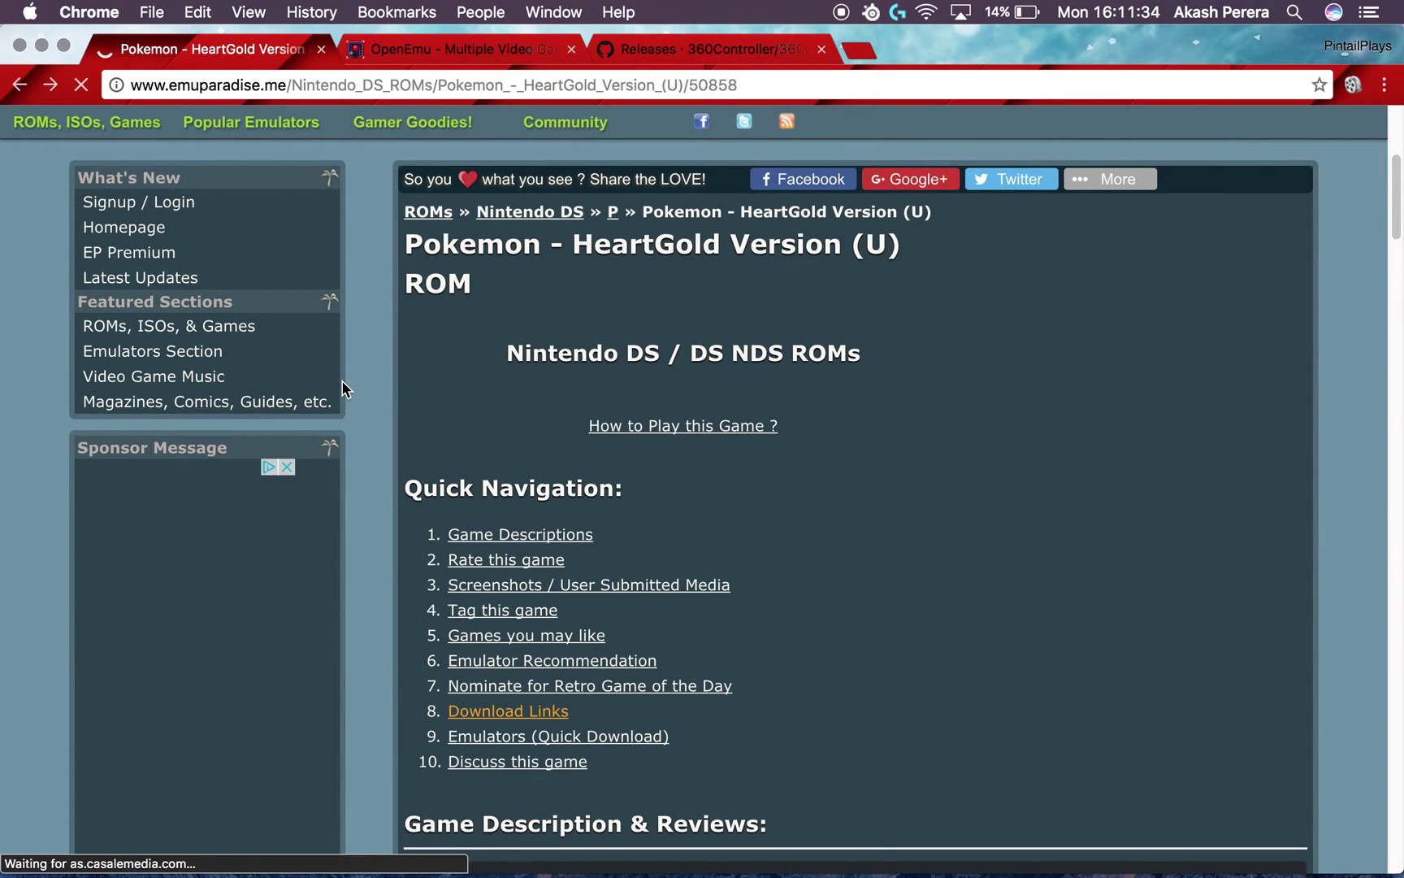
scroll(349, 389, down, 3)
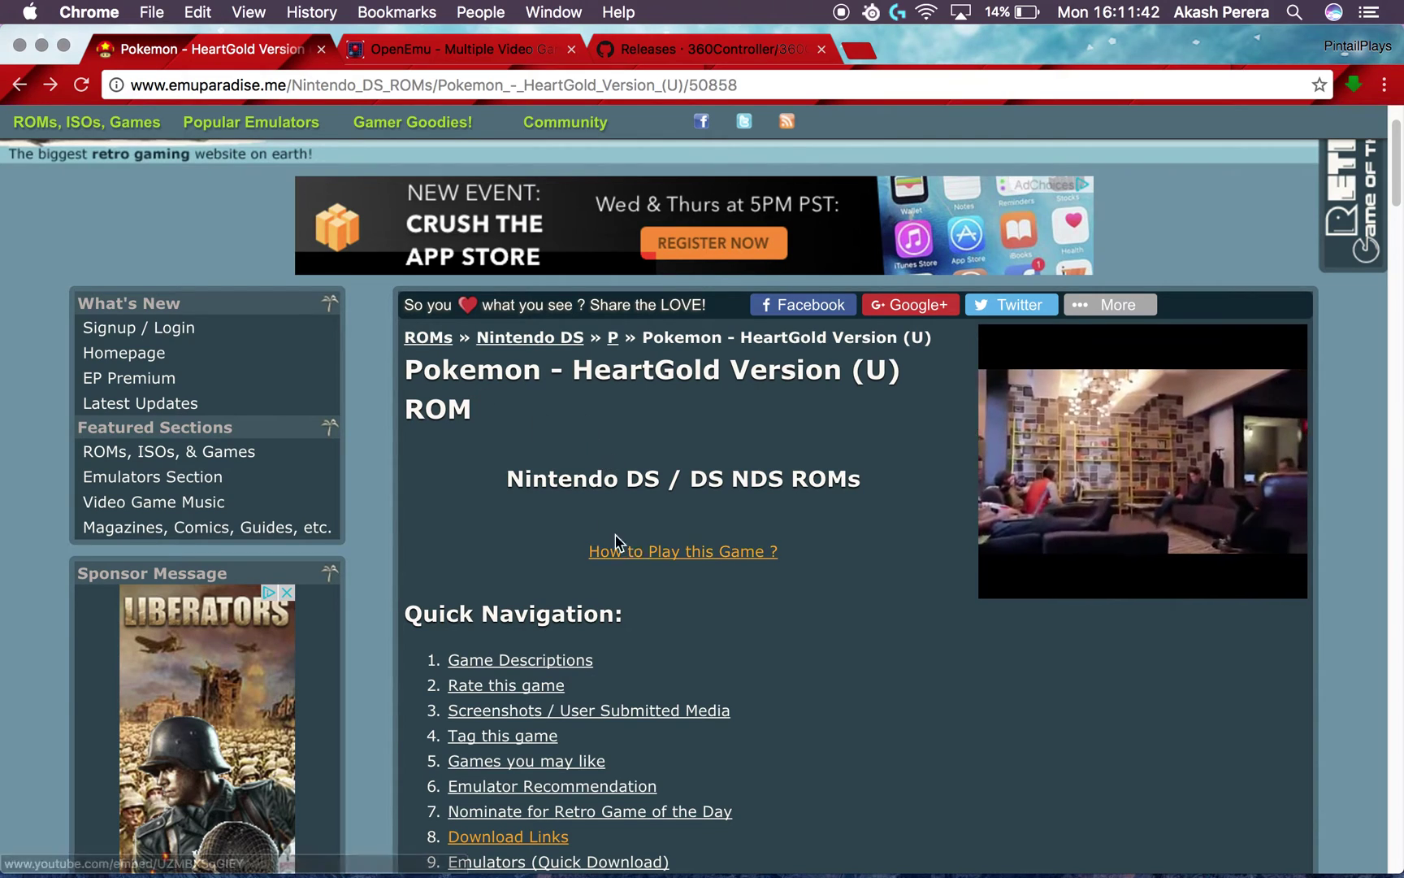
scroll(642, 618, down, 3)
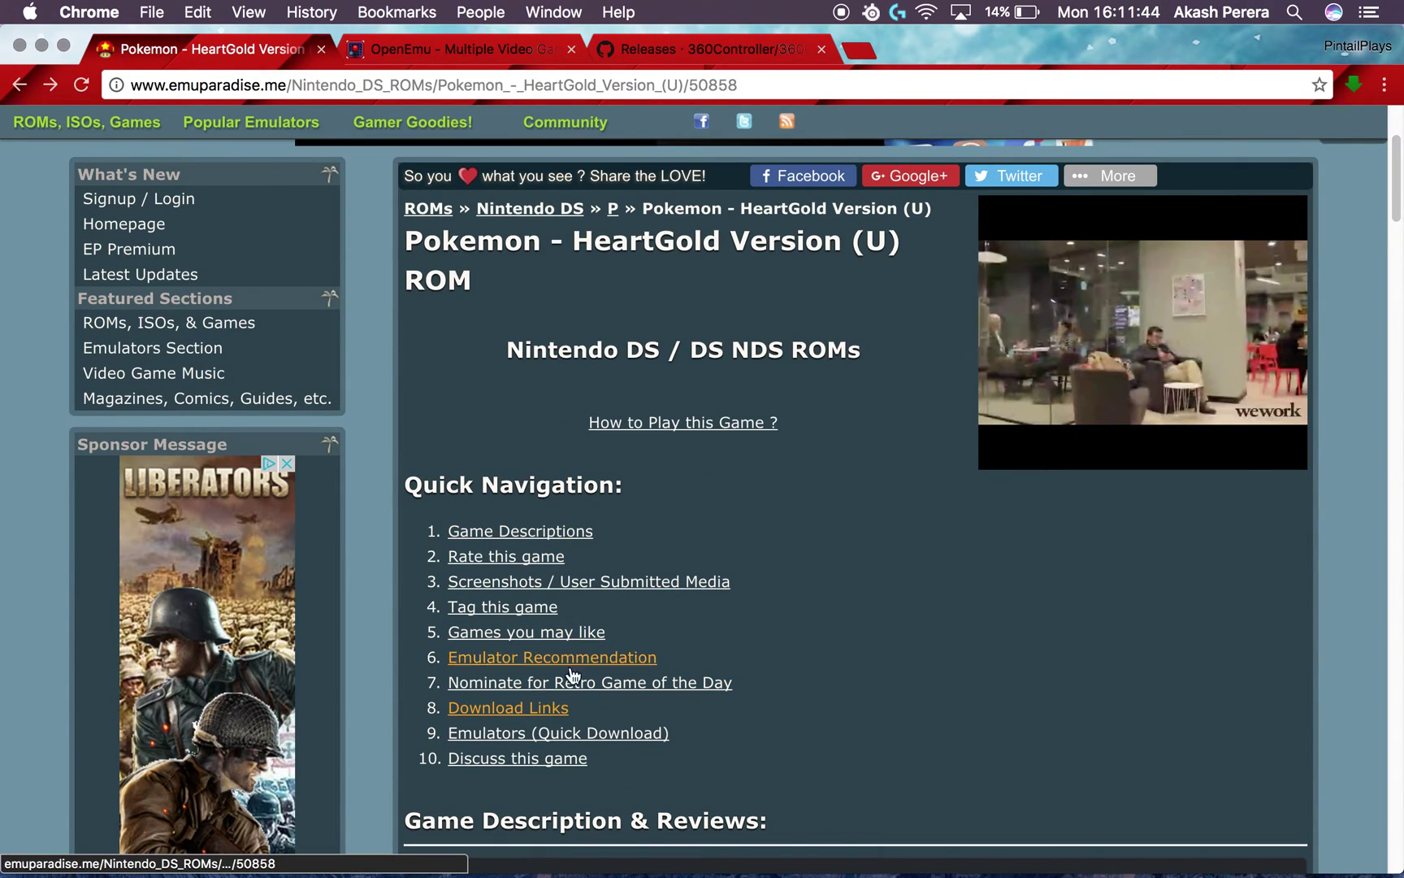
- Open the download page for Pokemon - HeartGold Version (U) from the direct download links
scroll(525, 713, down, 2)
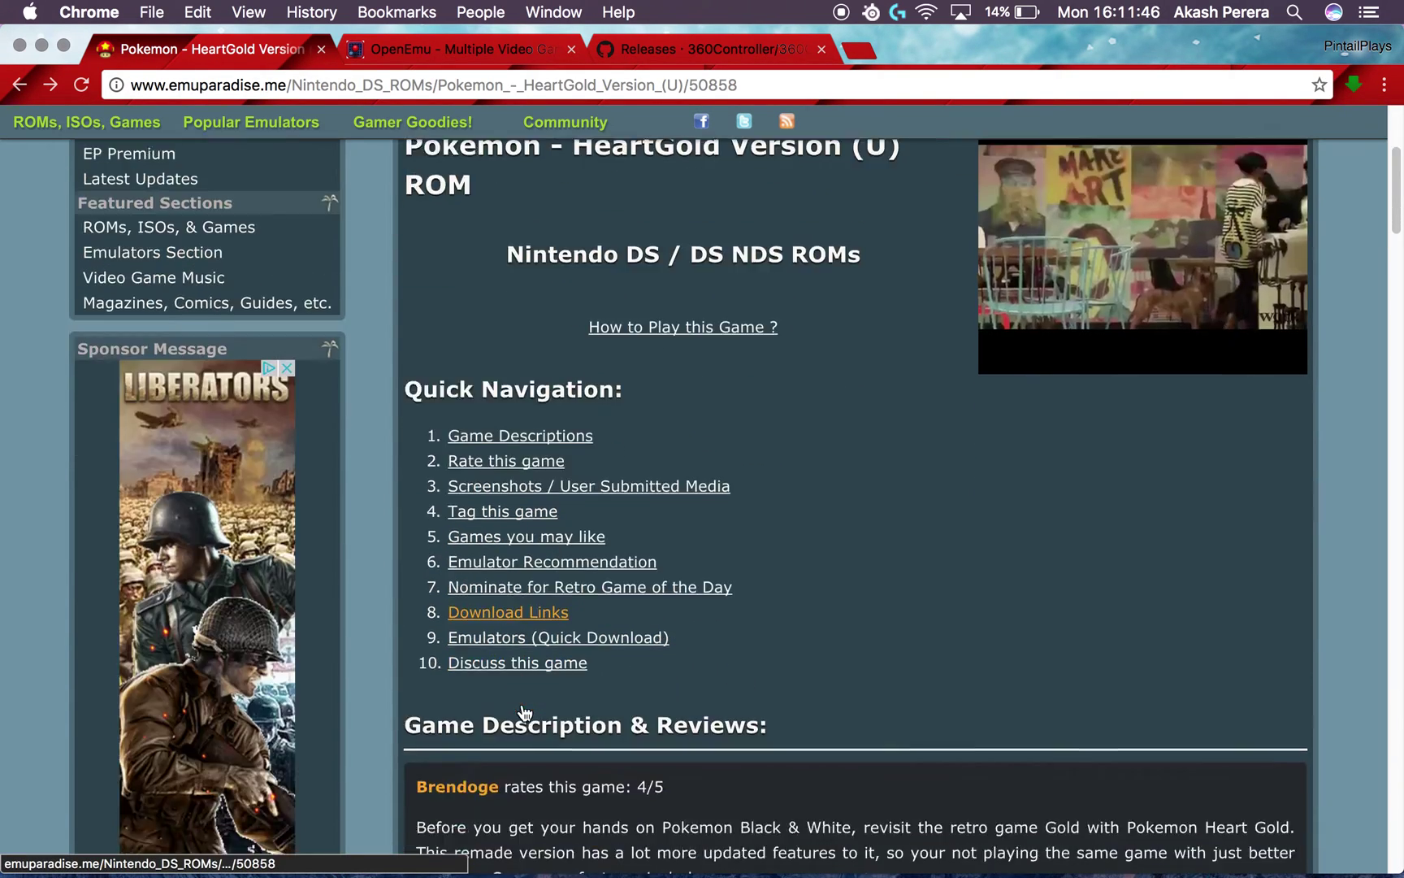
scroll(524, 713, down, 10)
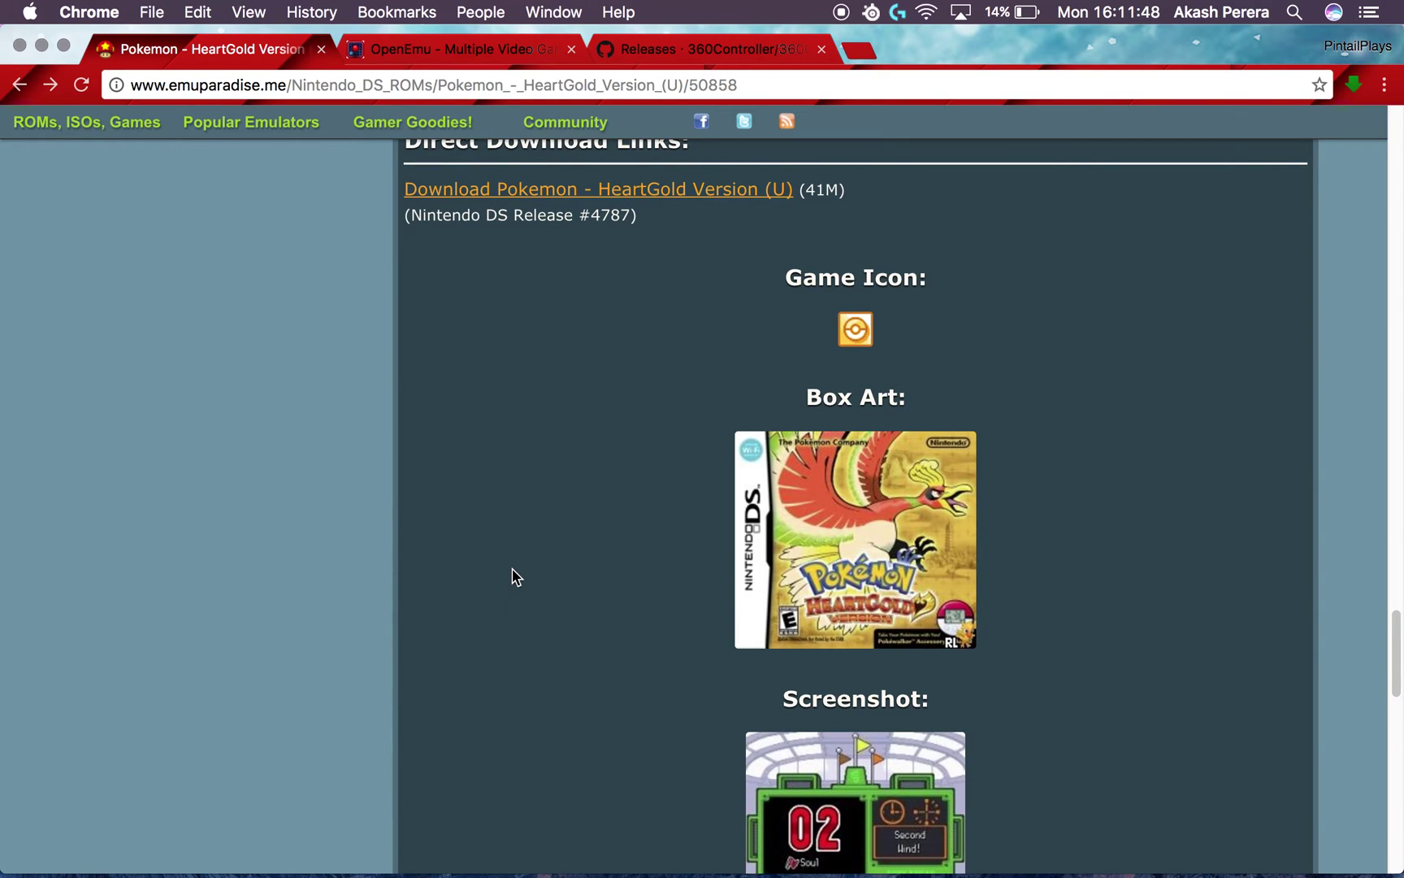
scroll(698, 650, down, 3)
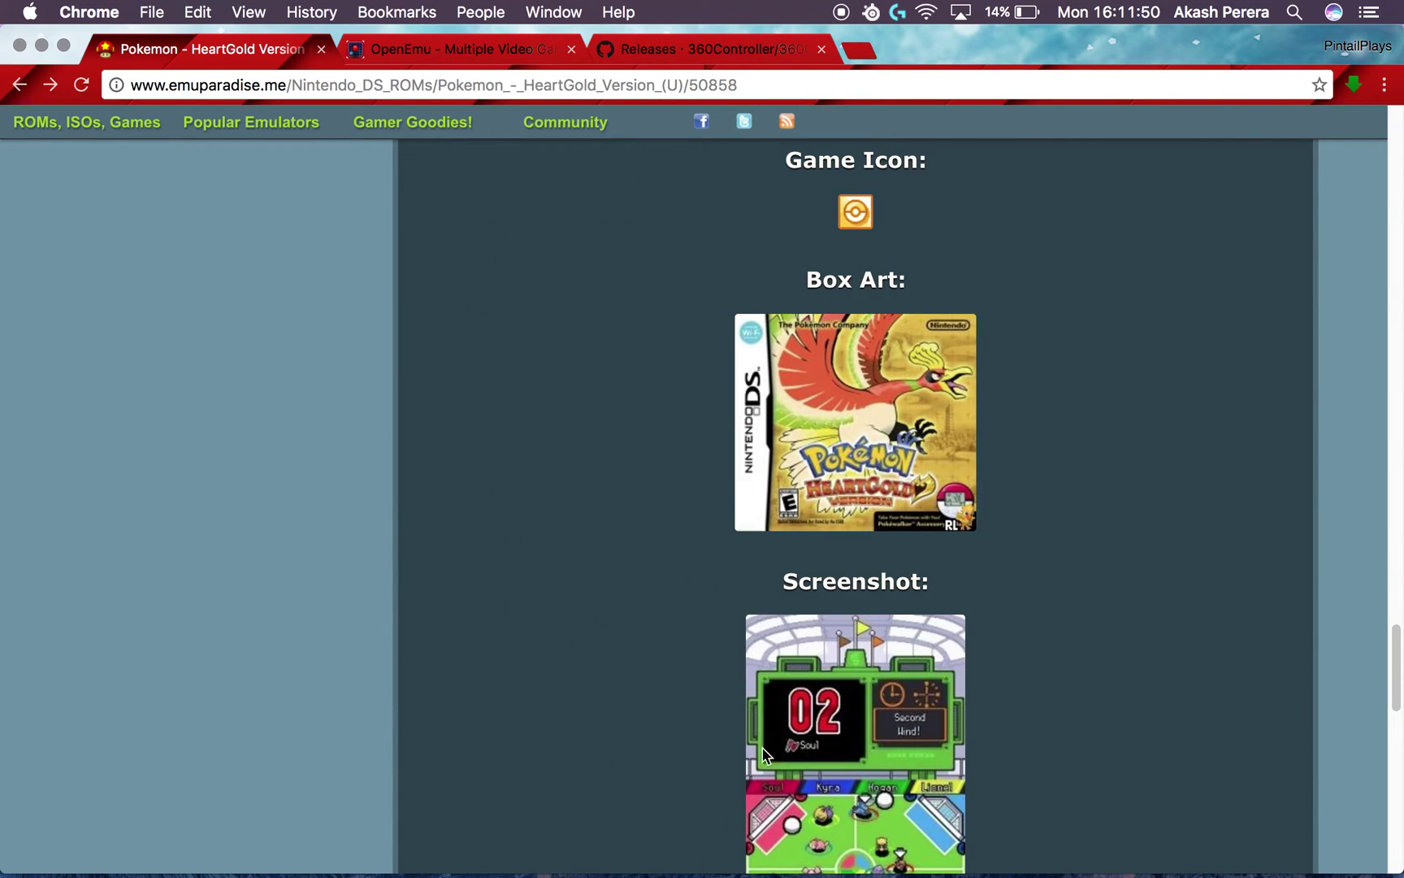
scroll(520, 405, up, 4)
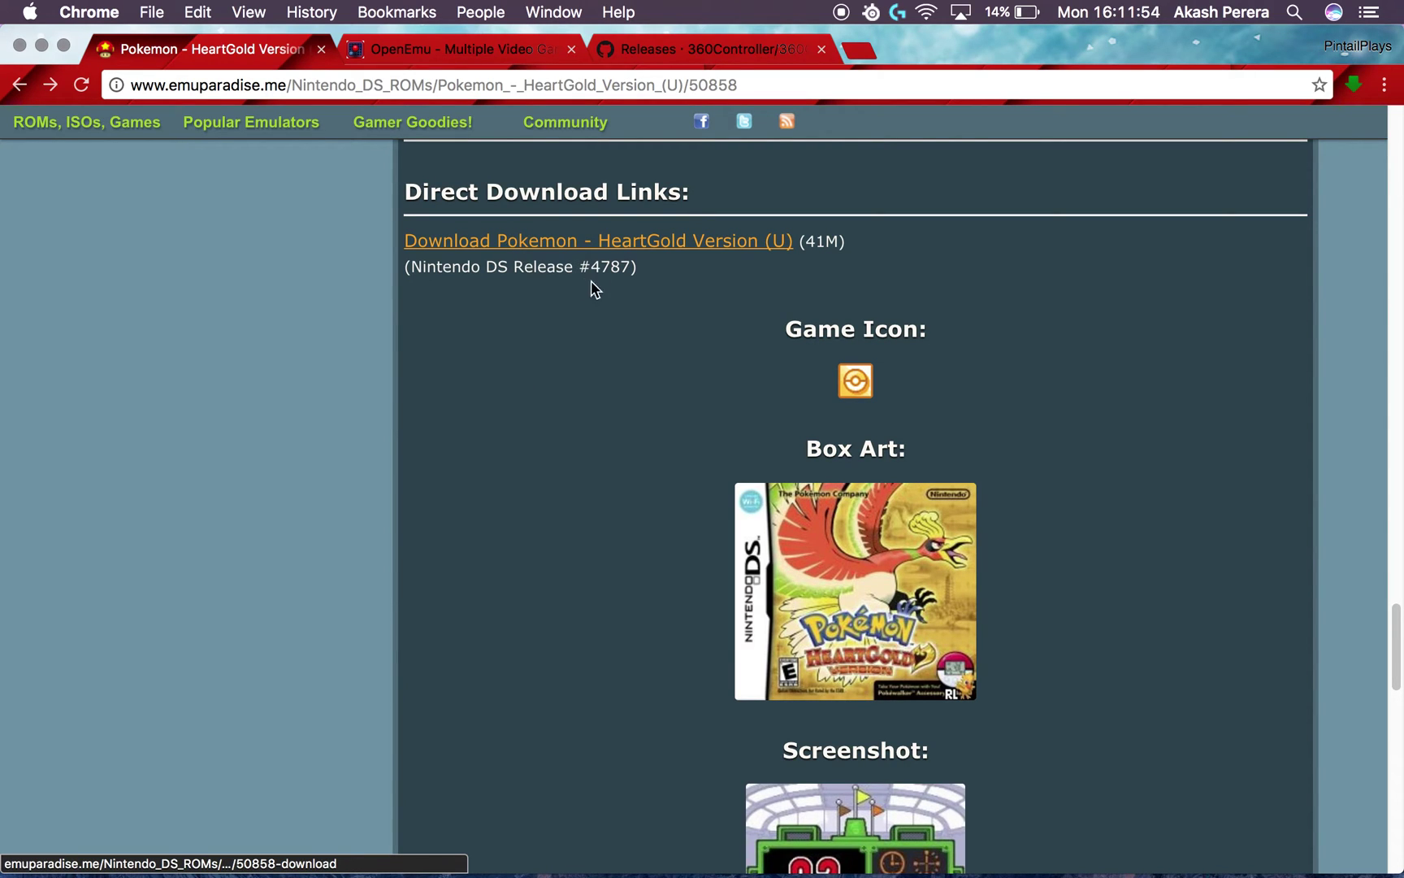
click(592, 248)
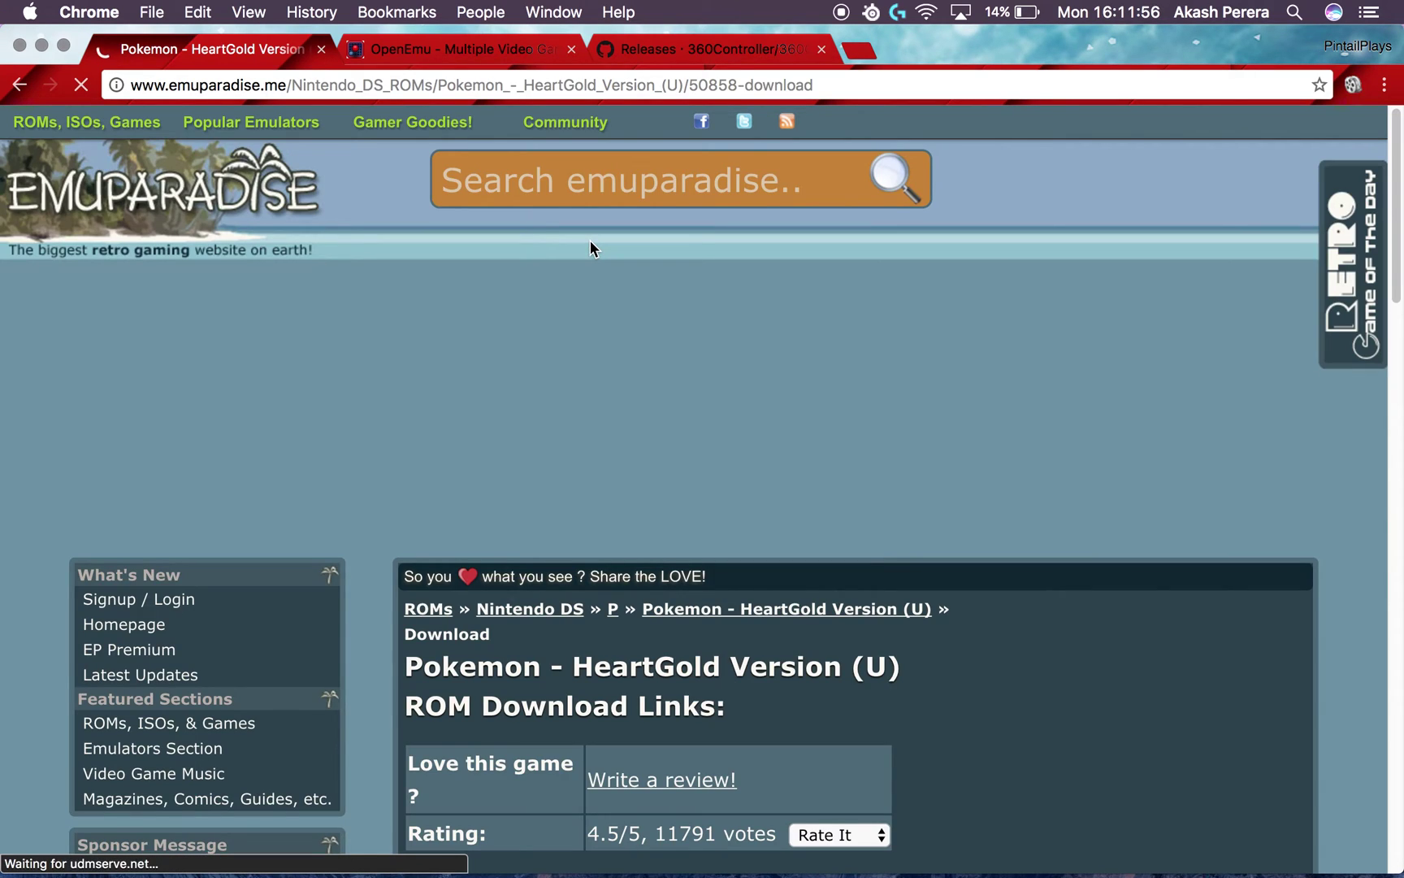
- Download the Pokemon - HeartGold Version (U) ROM as a RAR archive into Downloads and close the browser window
scroll(590, 240, down, 10)
scroll(587, 246, up, 5)
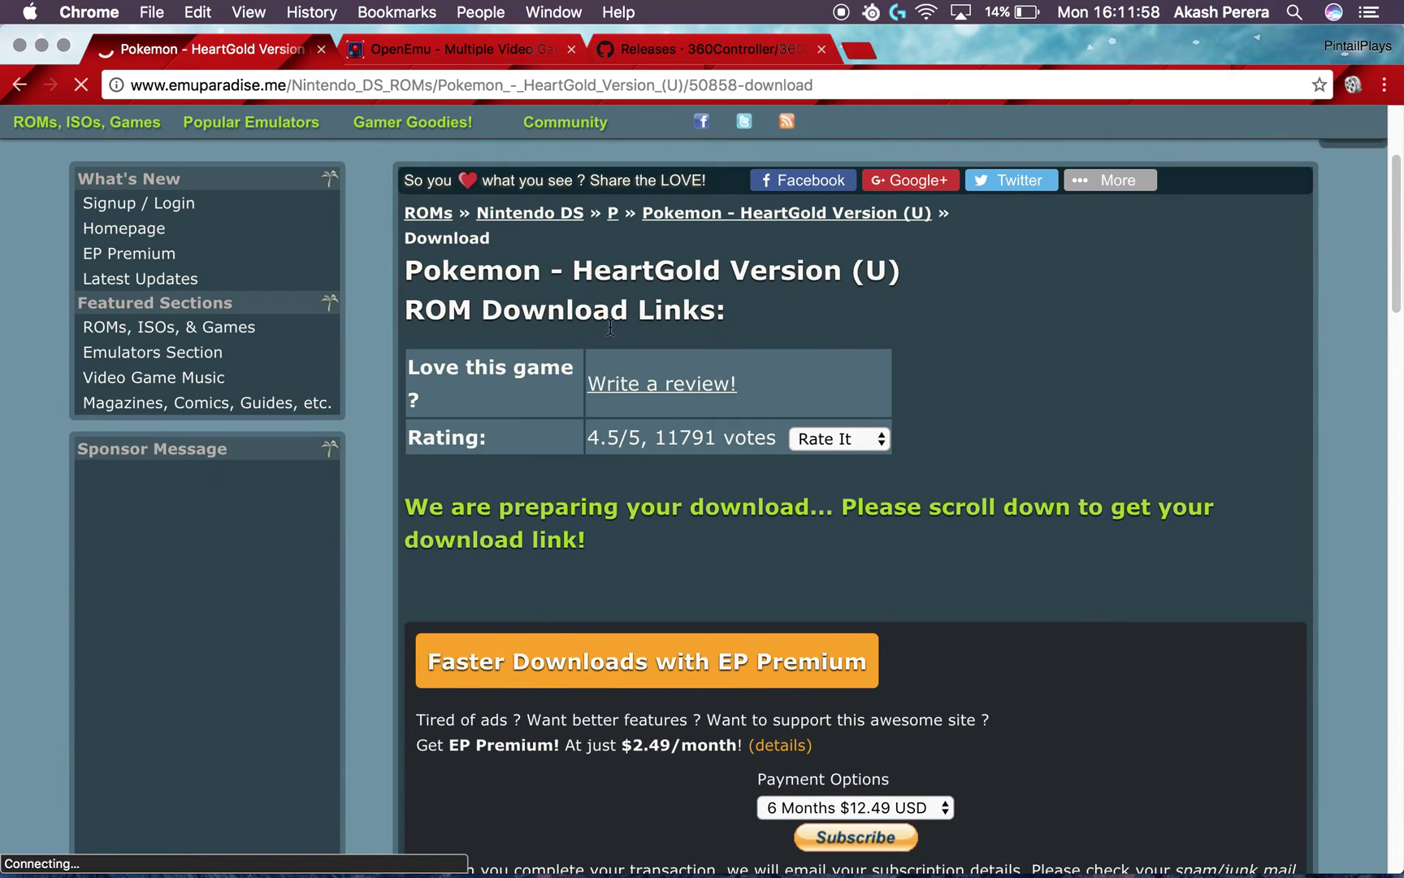
scroll(909, 417, down, 3)
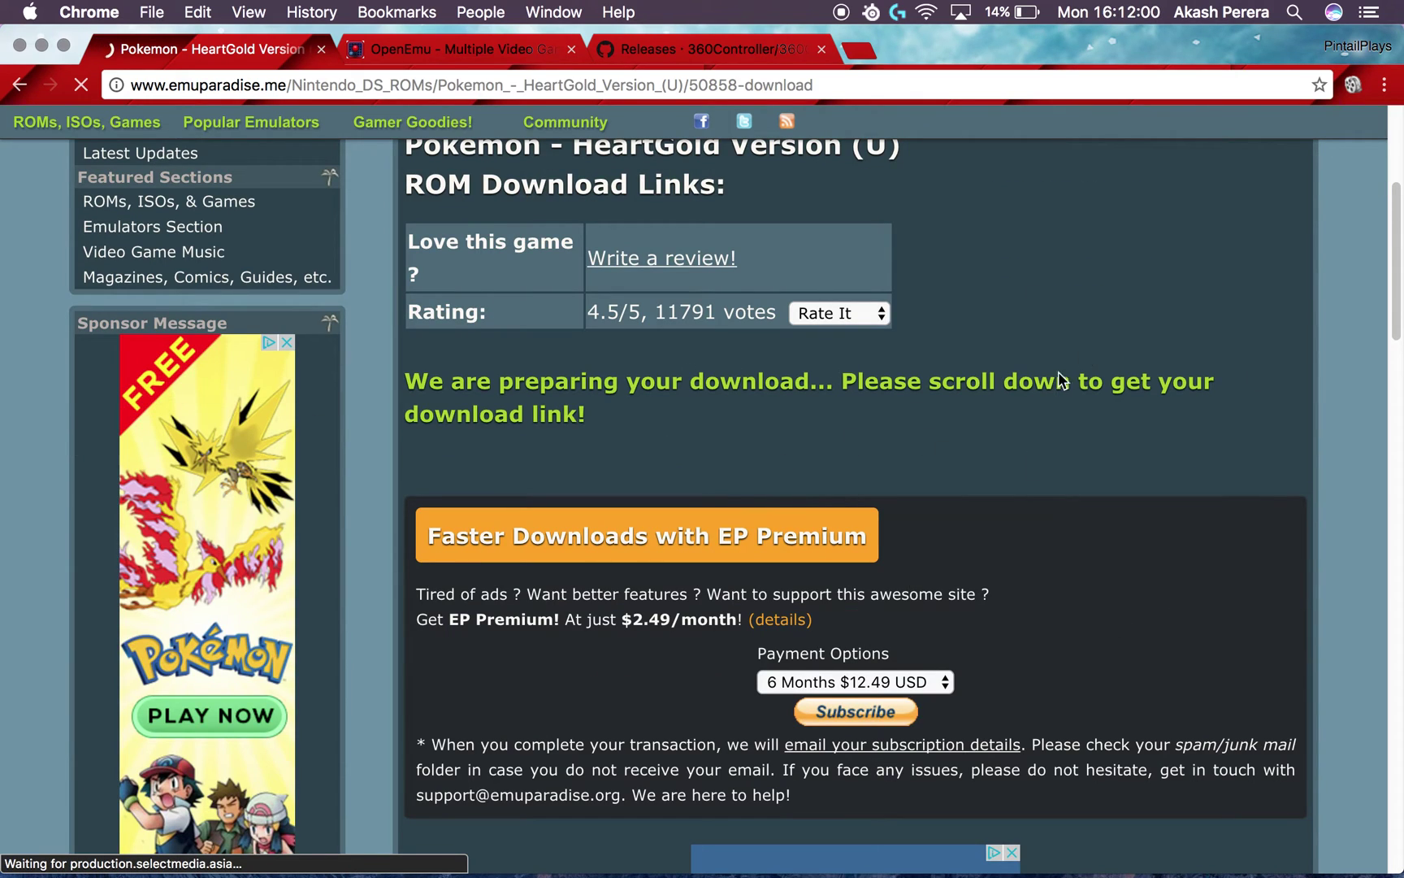
scroll(1106, 388, down, 8)
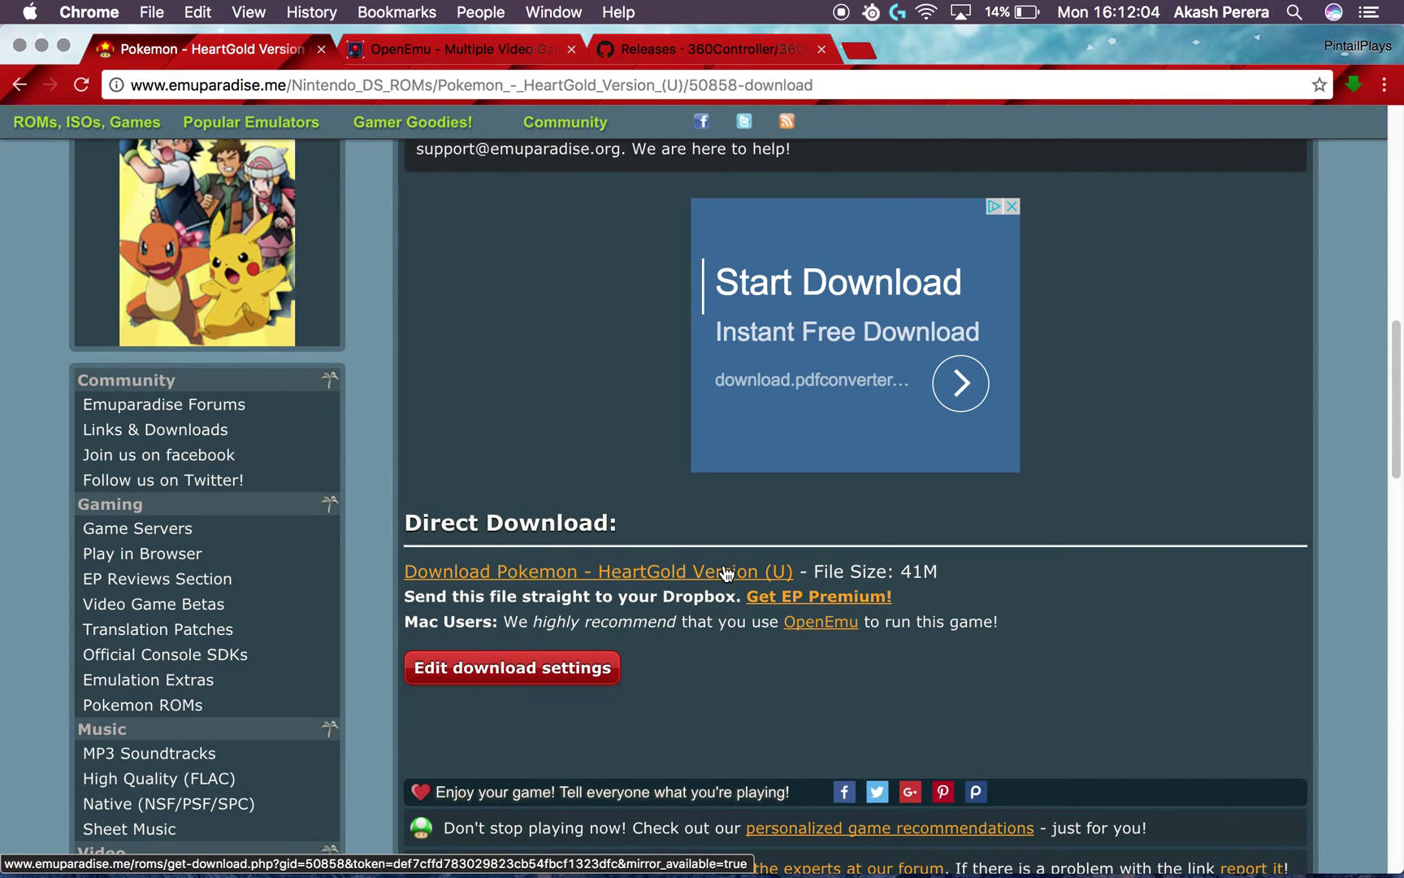
click(726, 572)
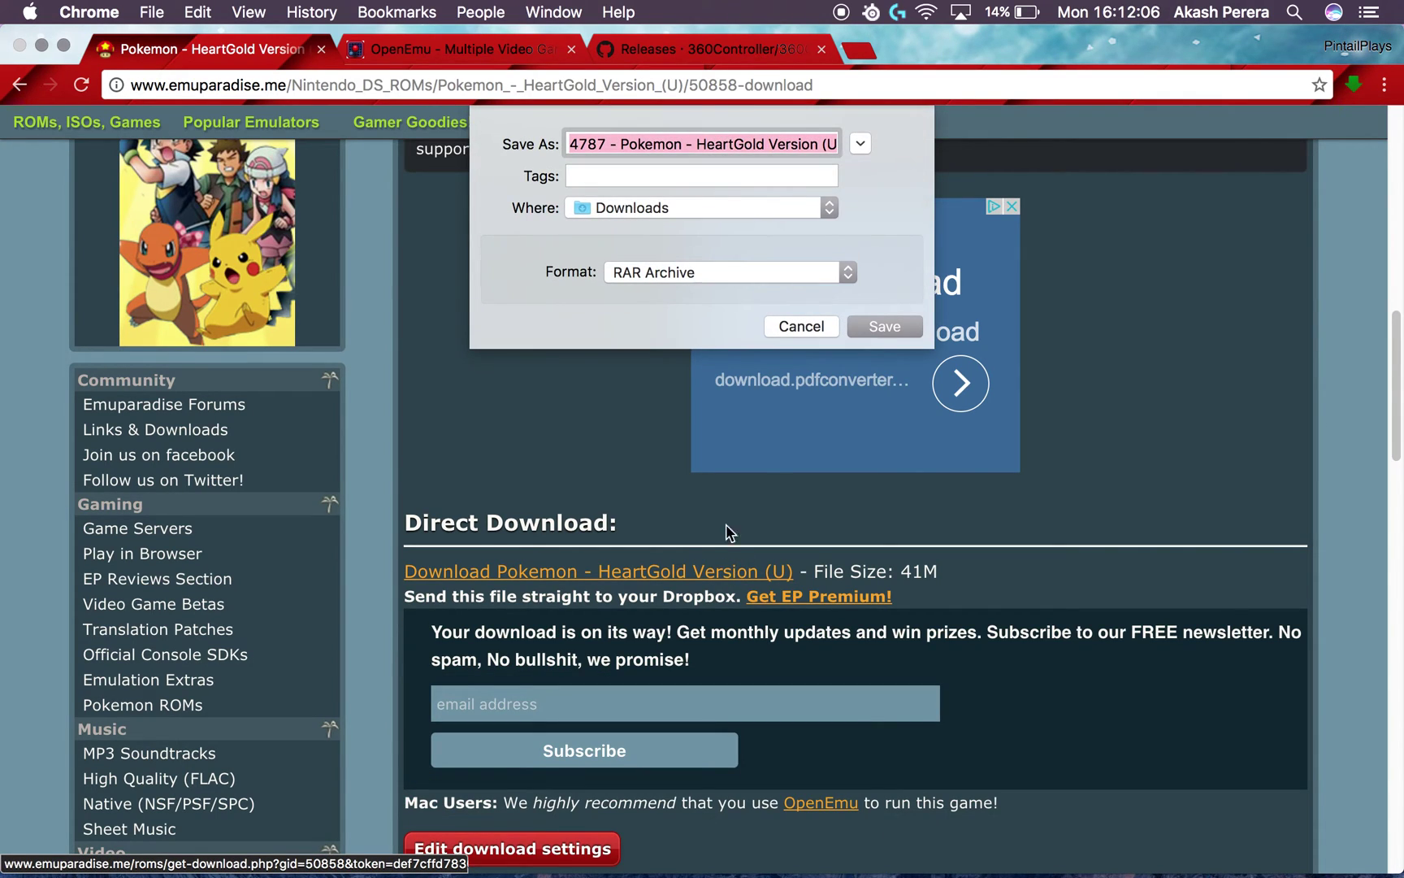
click(879, 328)
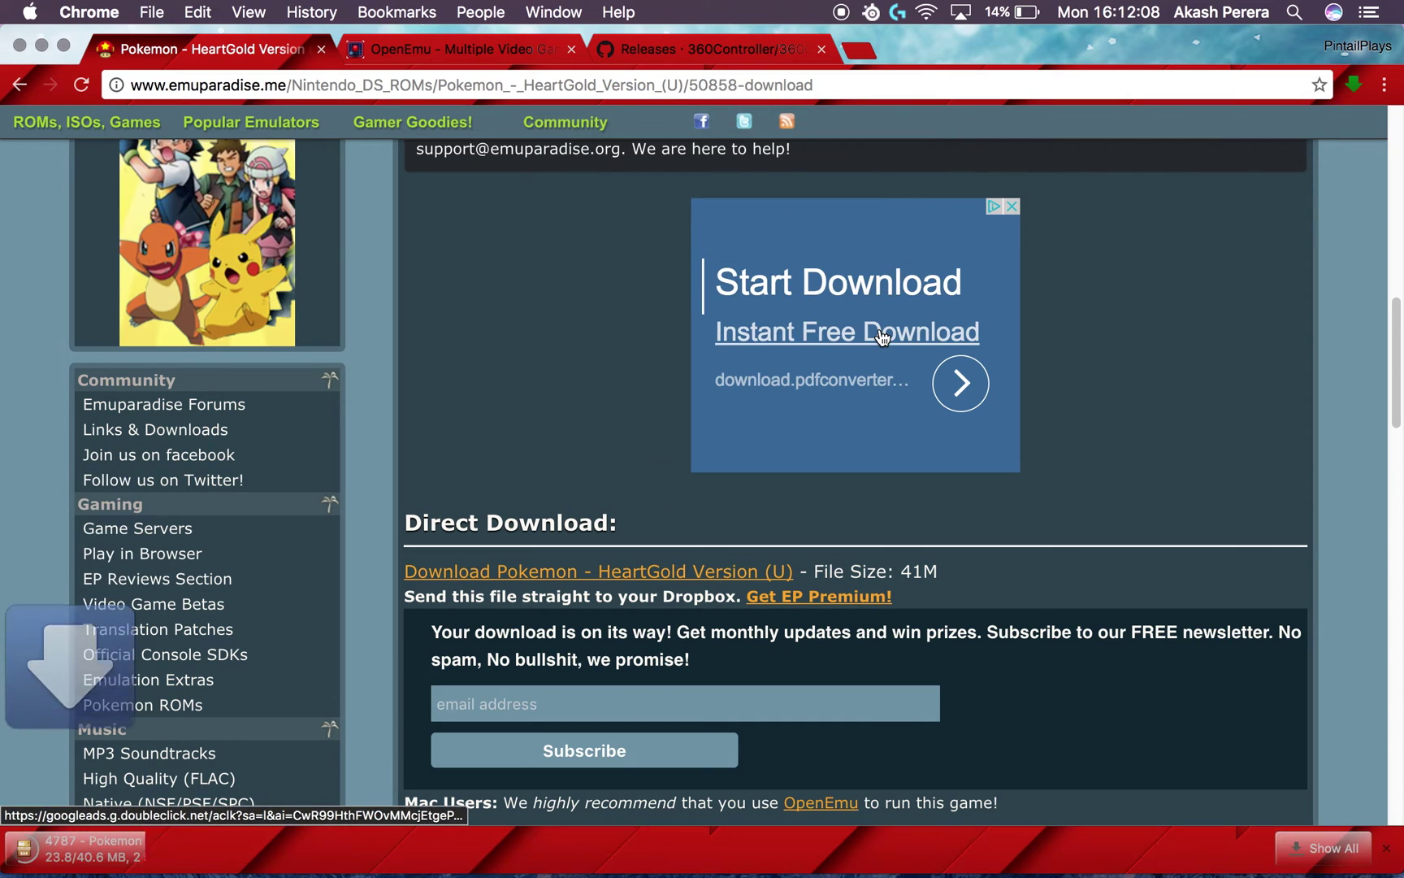
mouse_move(81, 122)
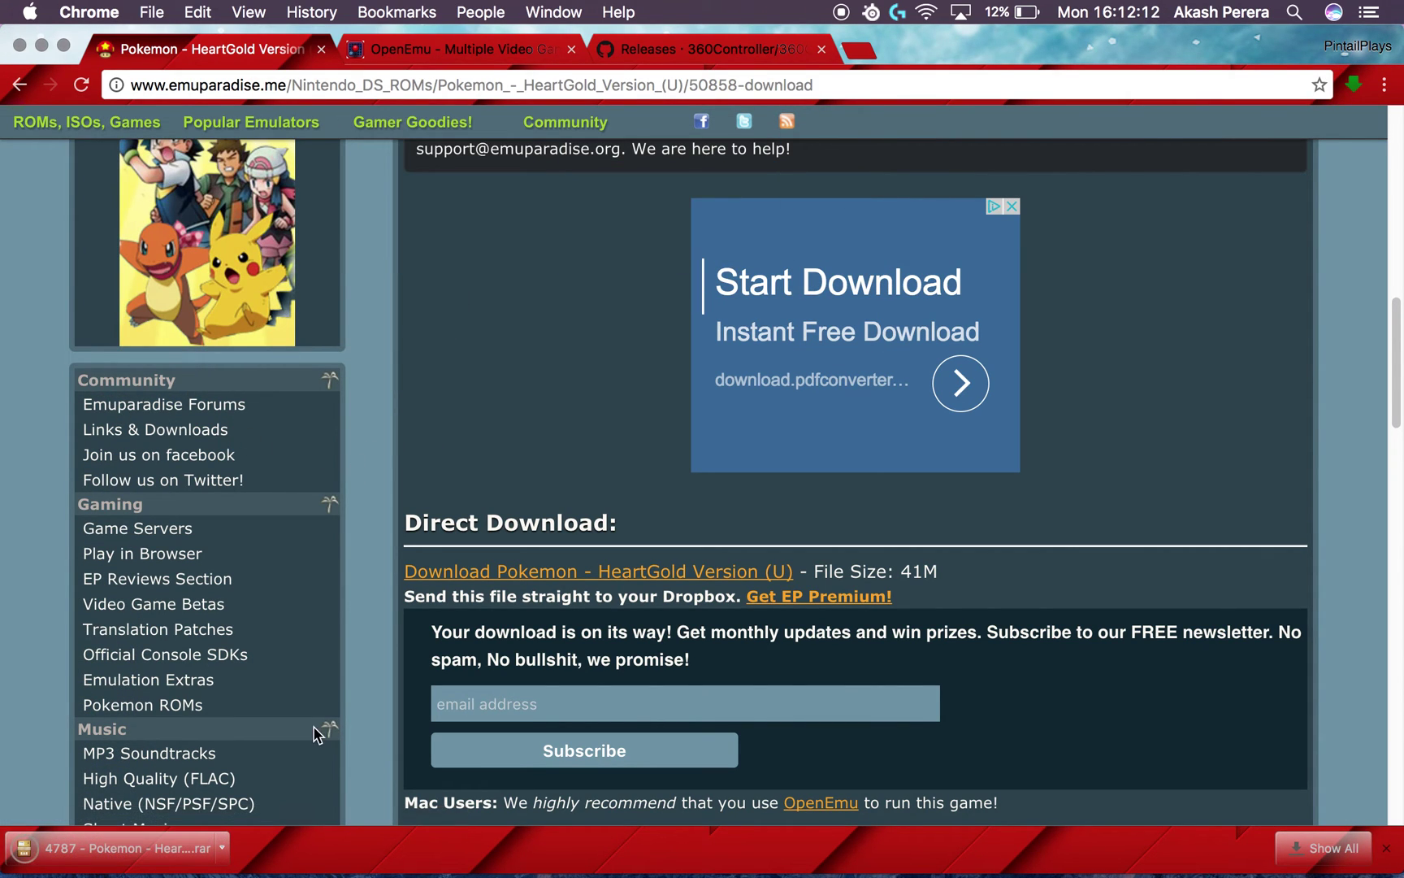
scroll(511, 370, up, 5)
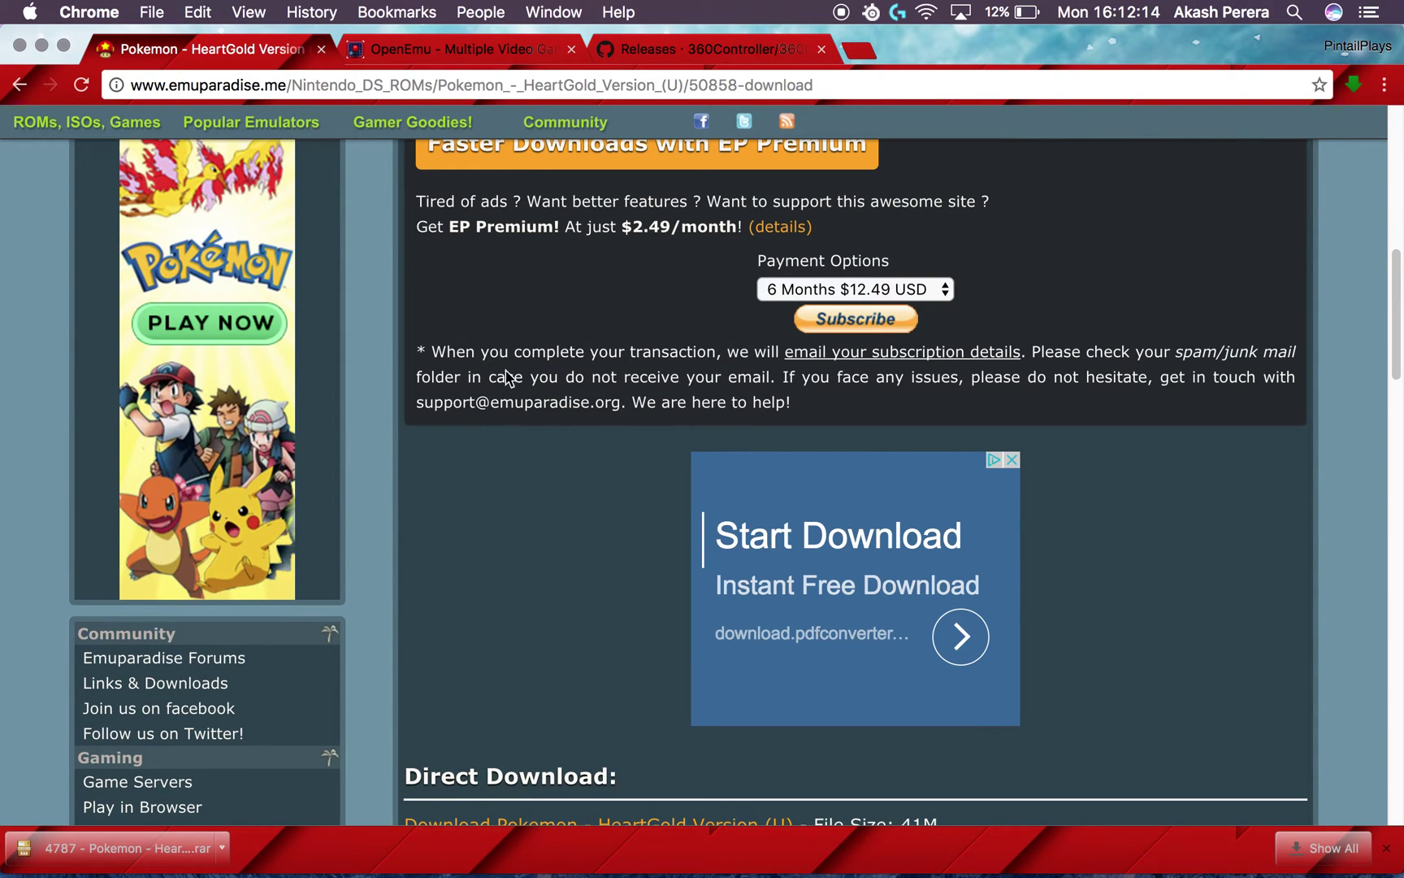
click(18, 44)
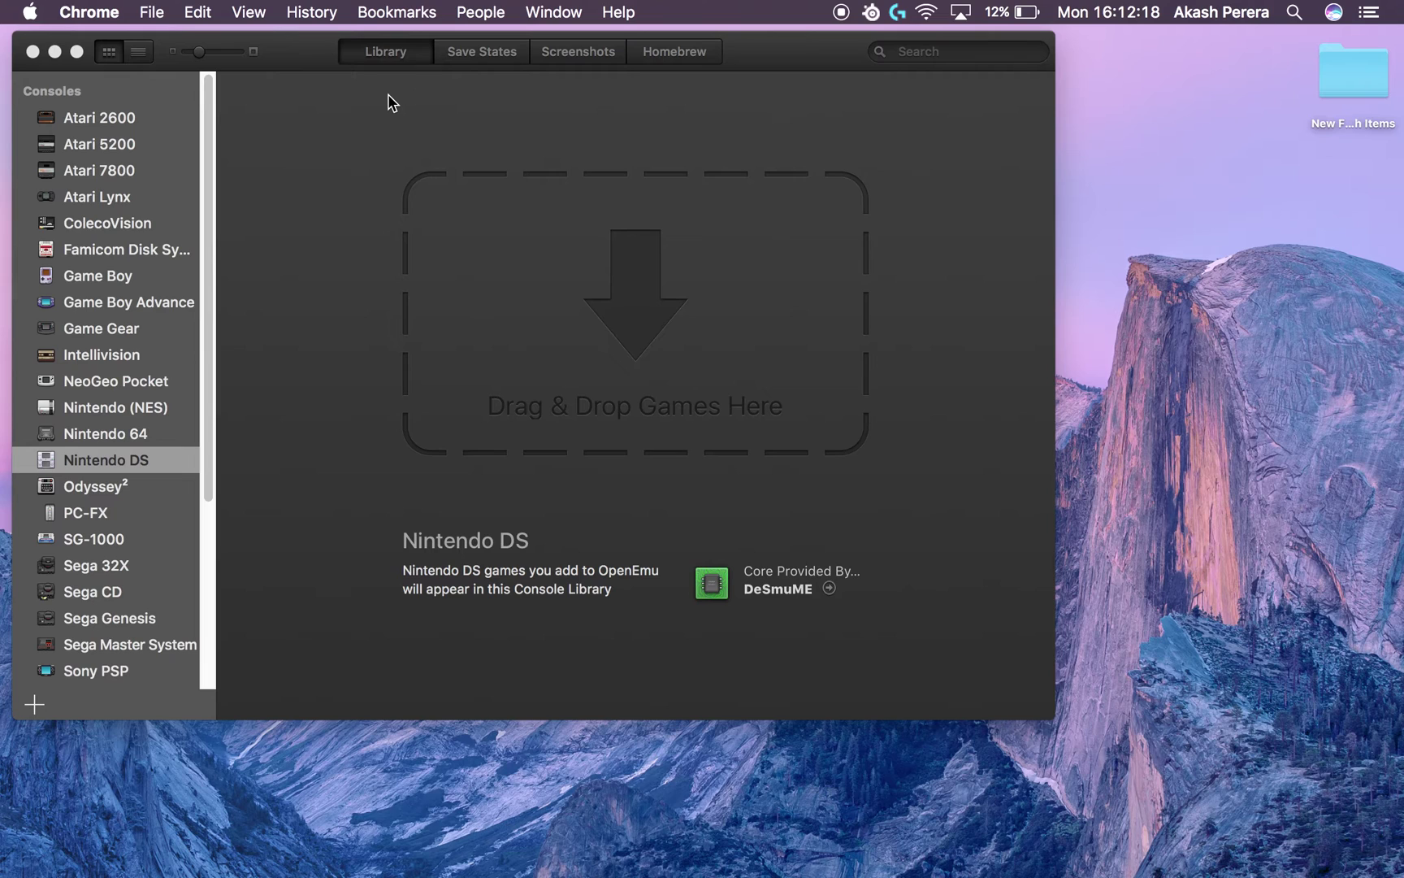
- Switch to the App Store and search for "the unarchiver"
mouse_move(248, 876)
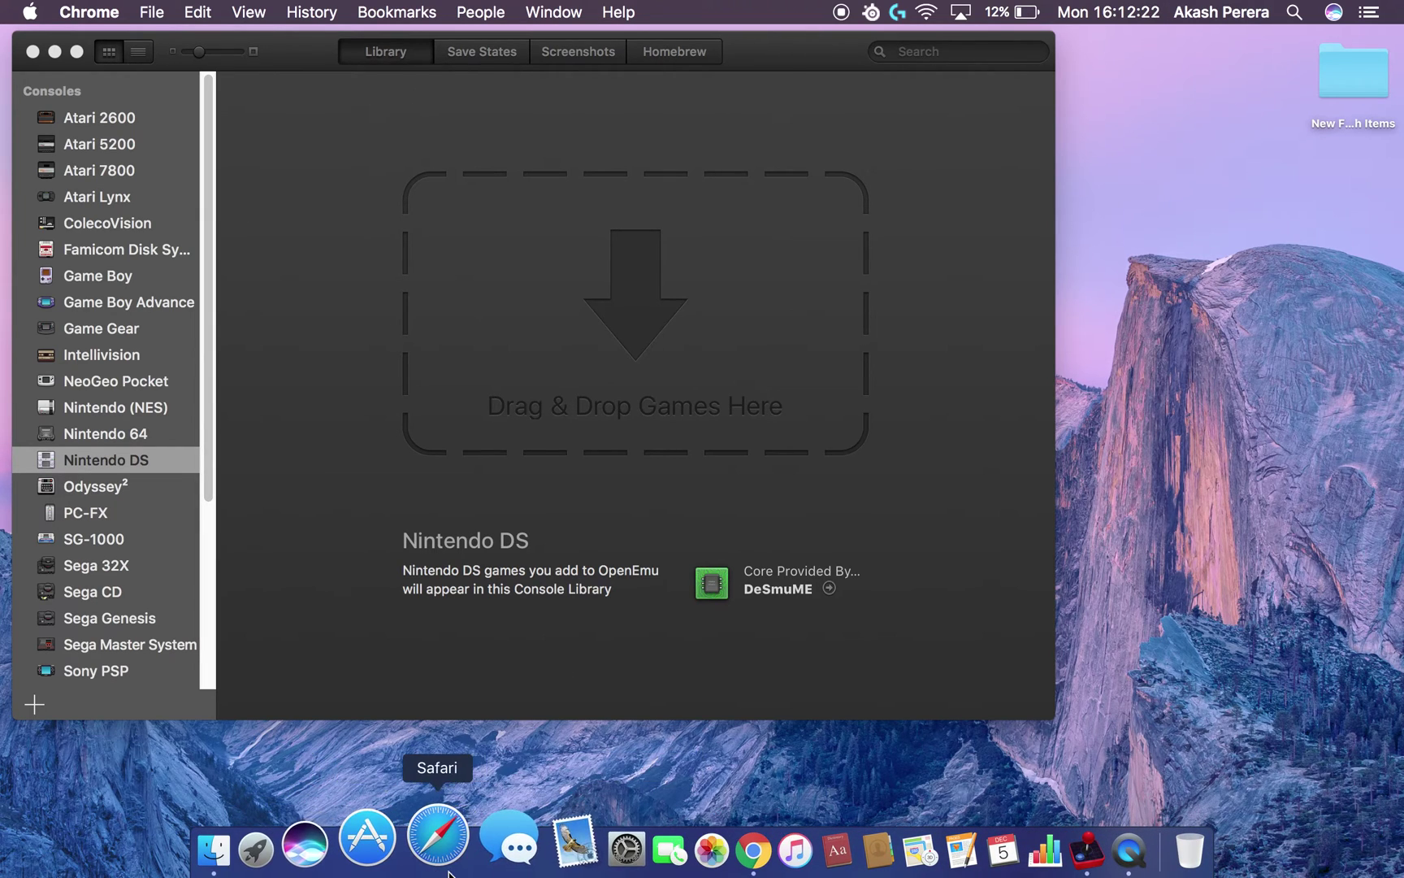
click(410, 845)
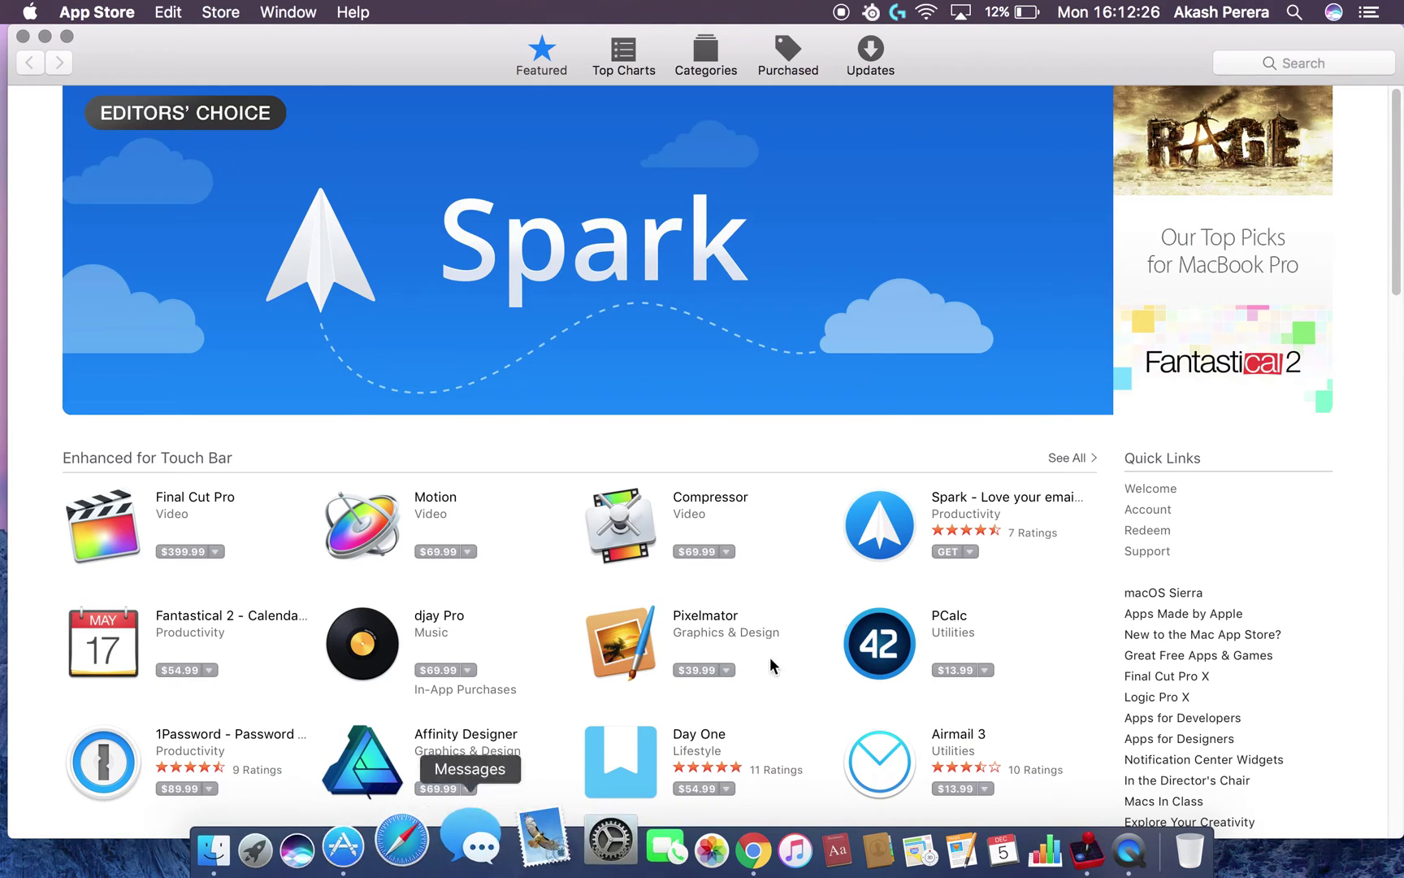
click(1262, 72)
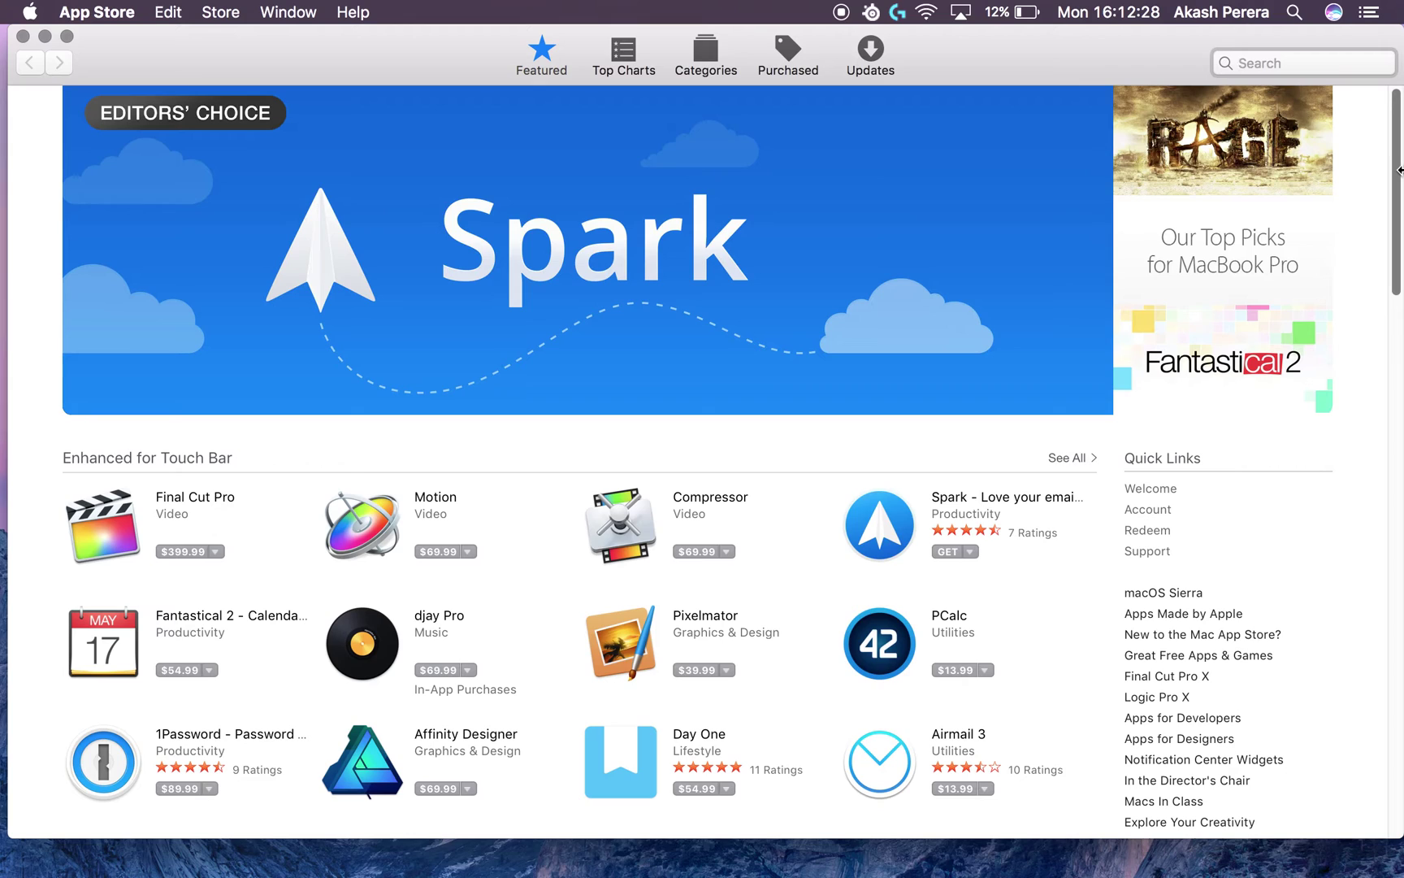
text(unarchiver)
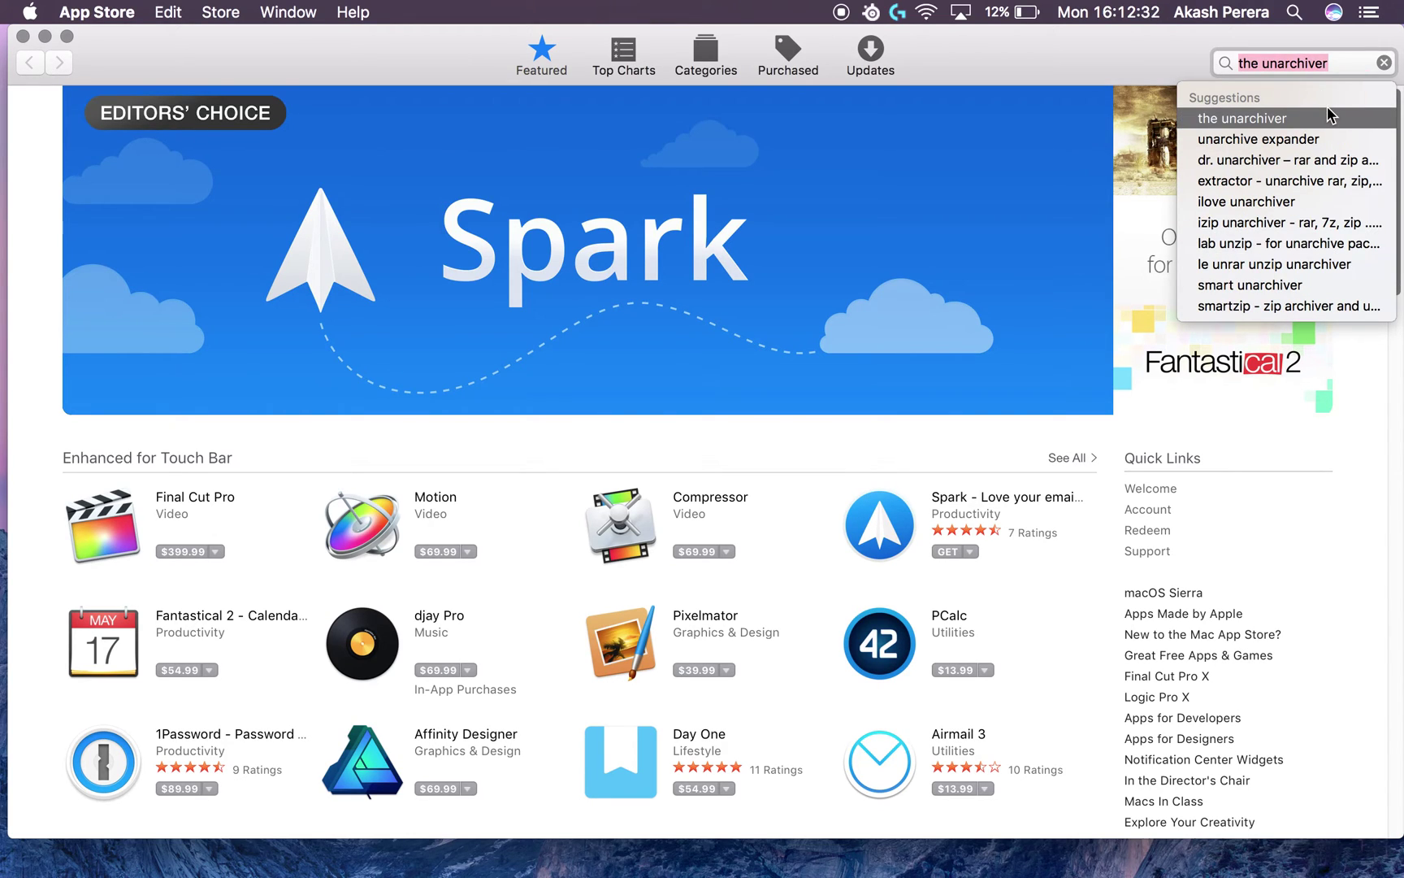
click(1235, 120)
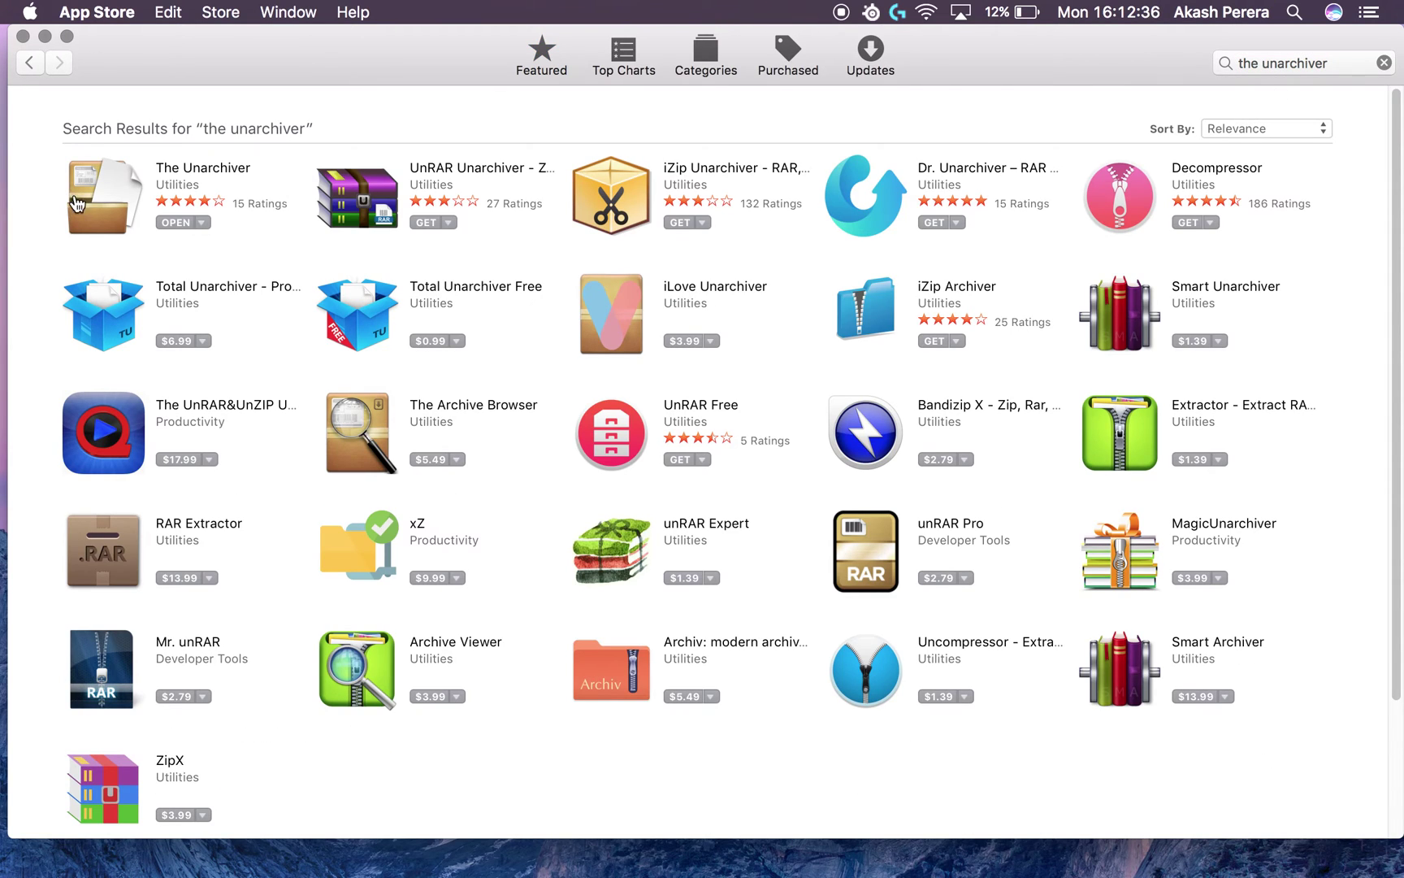
- Look over The Unarchiver's product page and close the App Store window
click(101, 202)
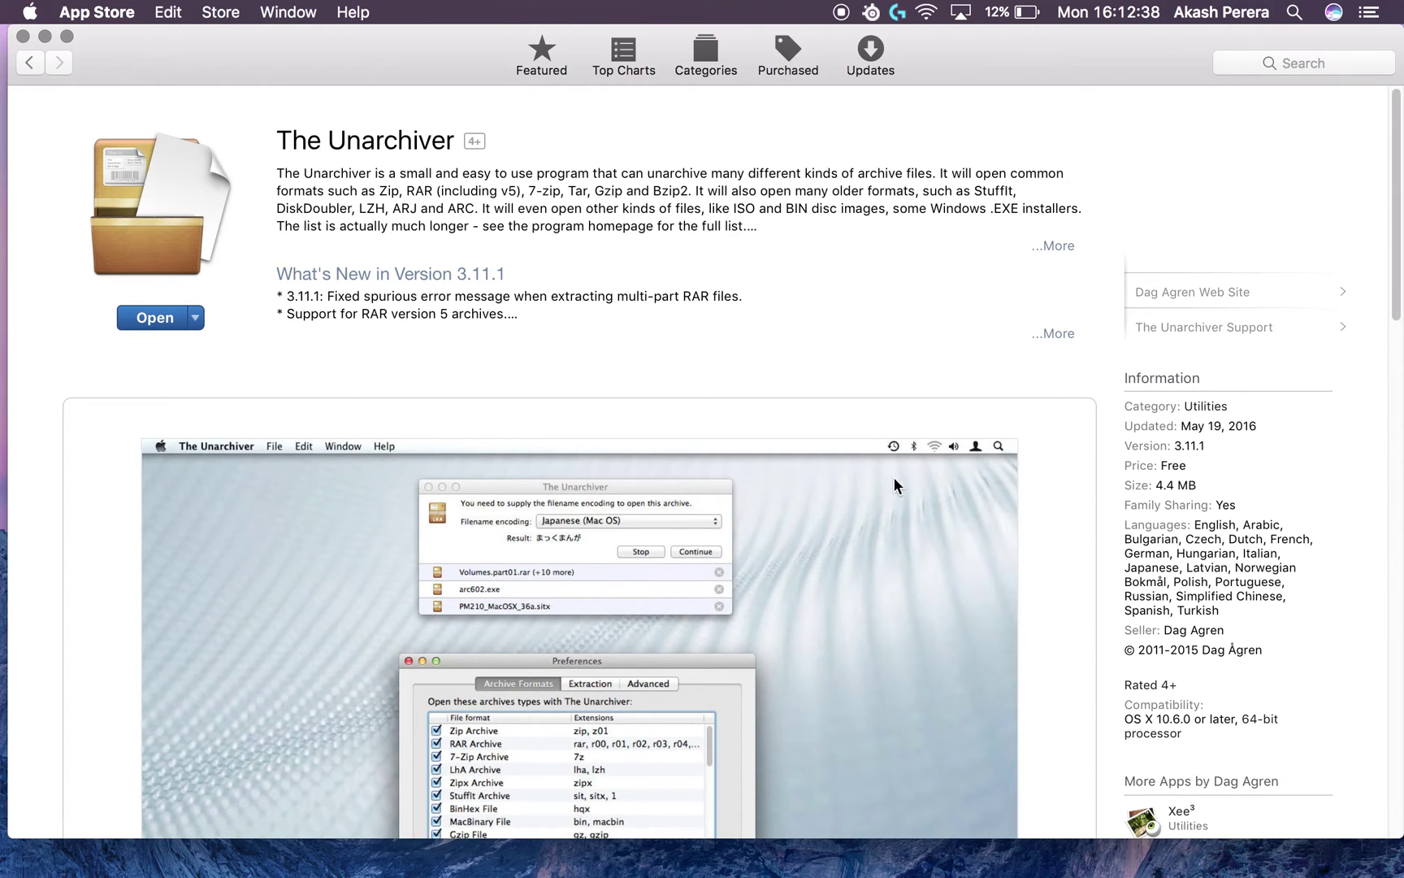
scroll(894, 480, down, 4)
scroll(416, 196, up, 4)
click(23, 36)
- Switch to Finder and extract the Pokemon - HeartGold Version (U) RAR file in Downloads with The Unarchiver
mouse_move(324, 874)
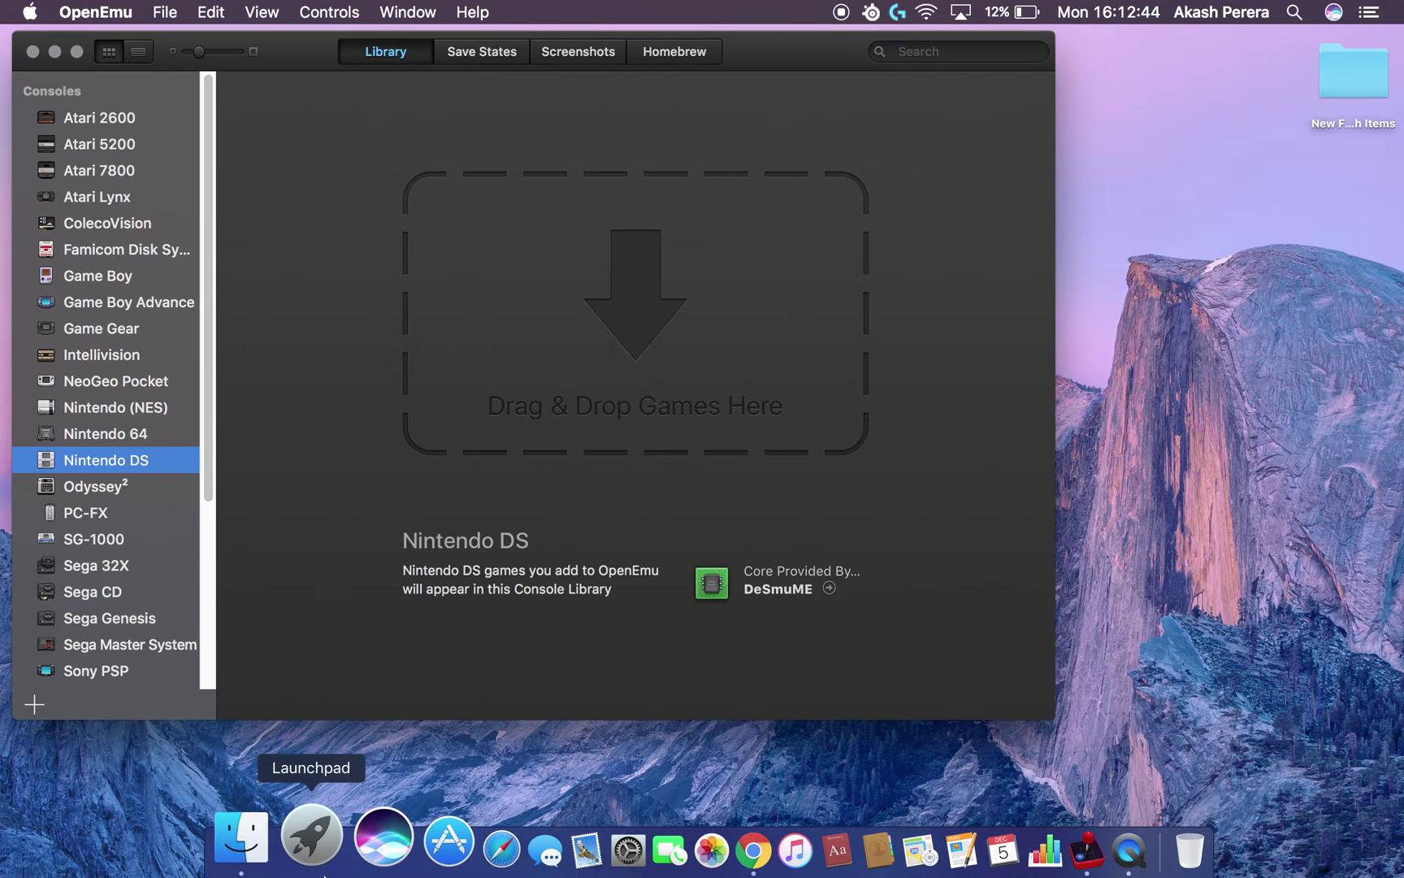
click(244, 837)
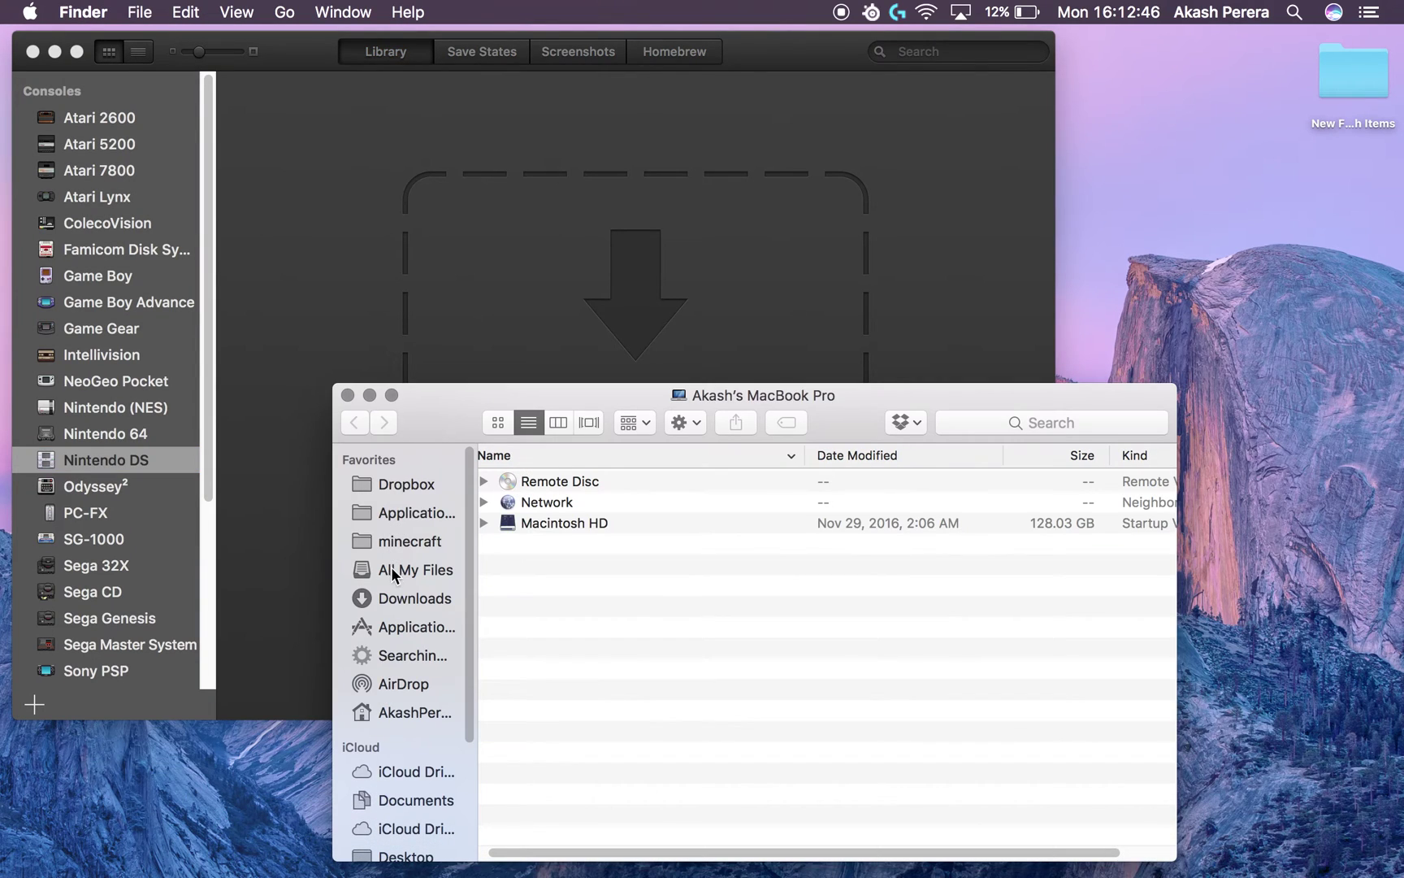
click(400, 610)
click(522, 479)
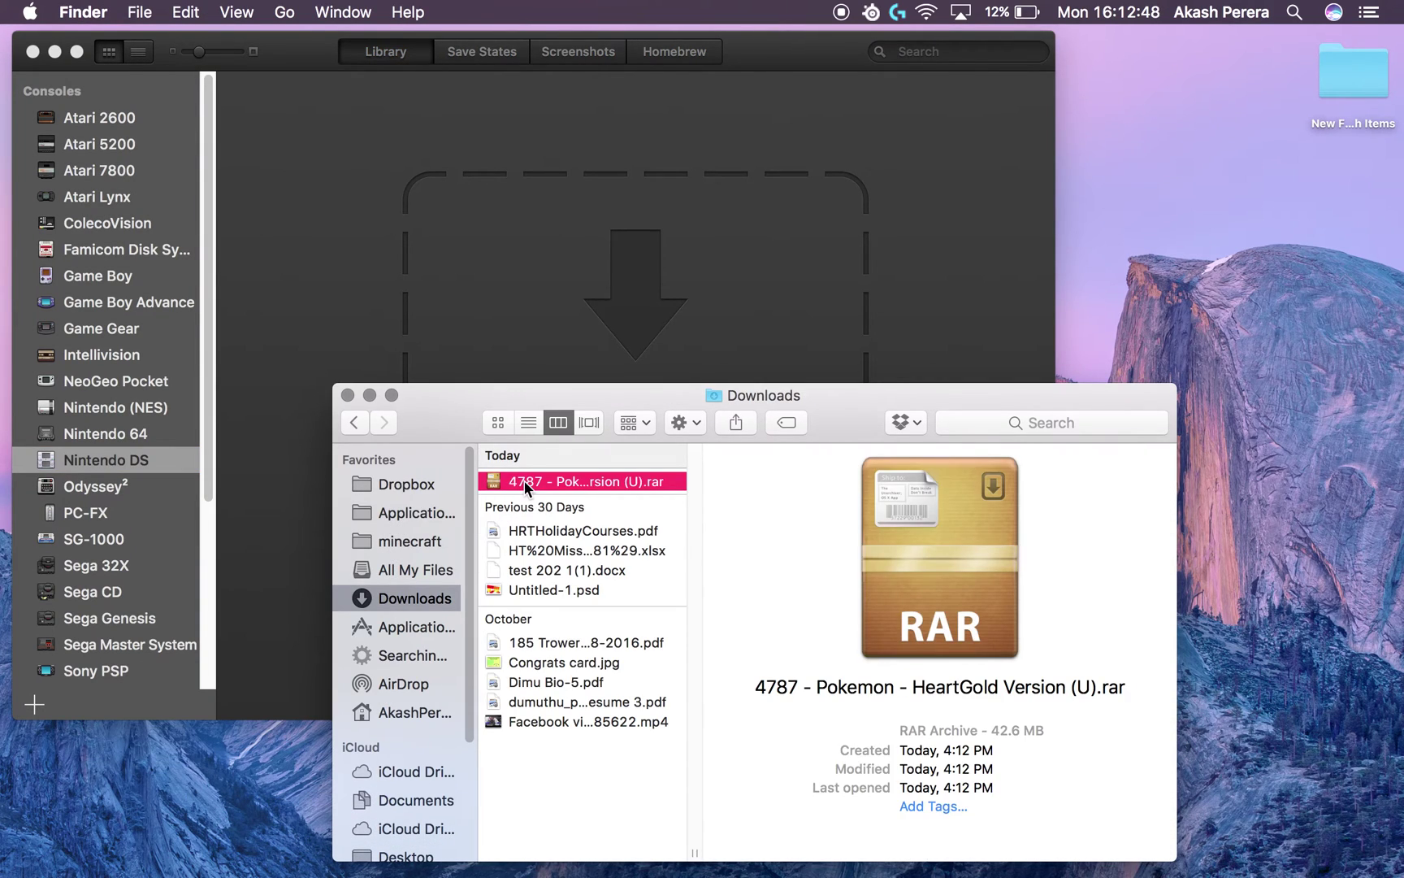
right_click(524, 481)
mouse_move(578, 476)
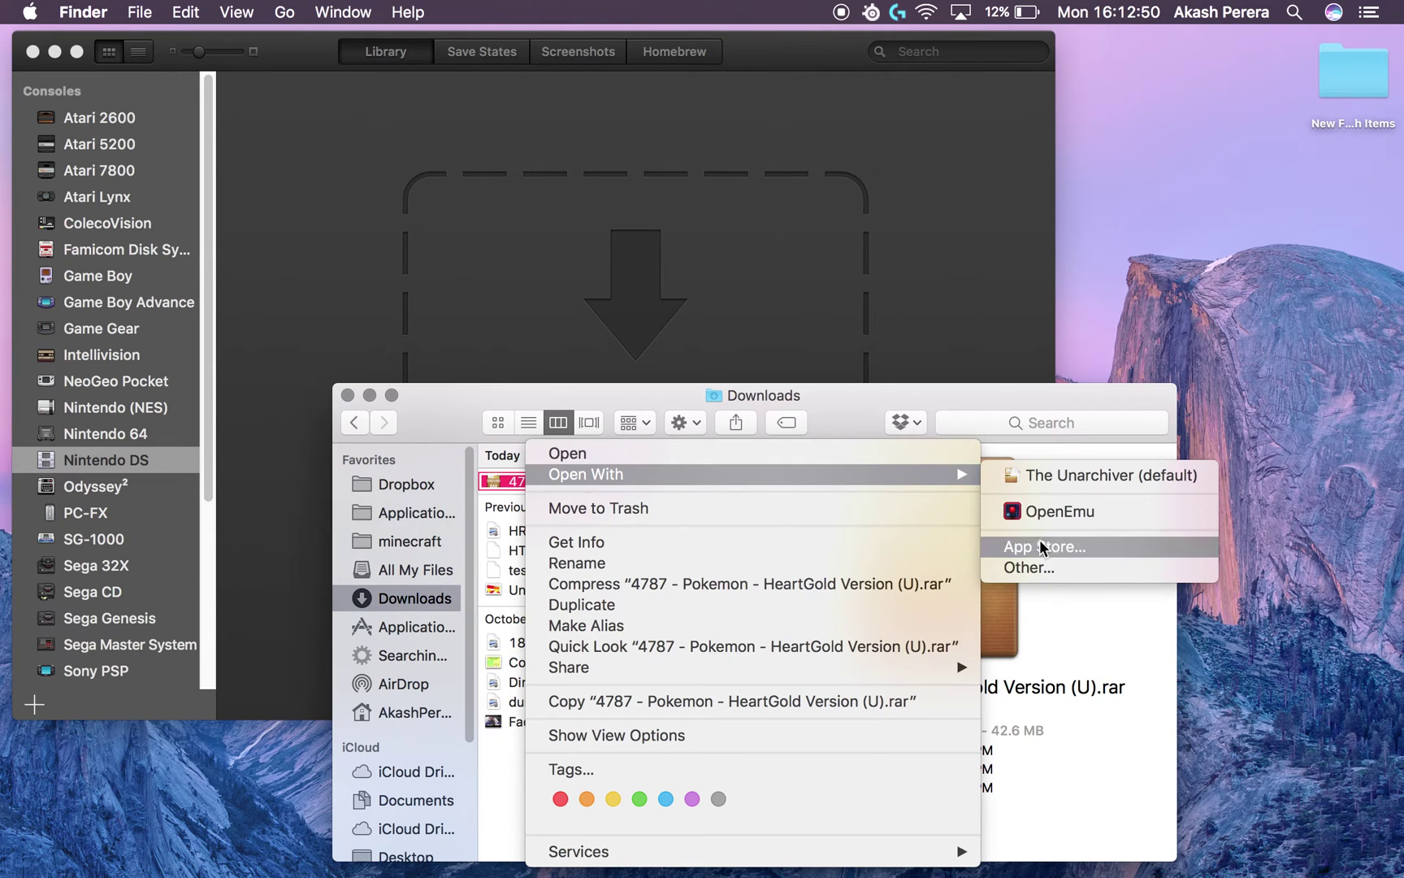
click(1080, 483)
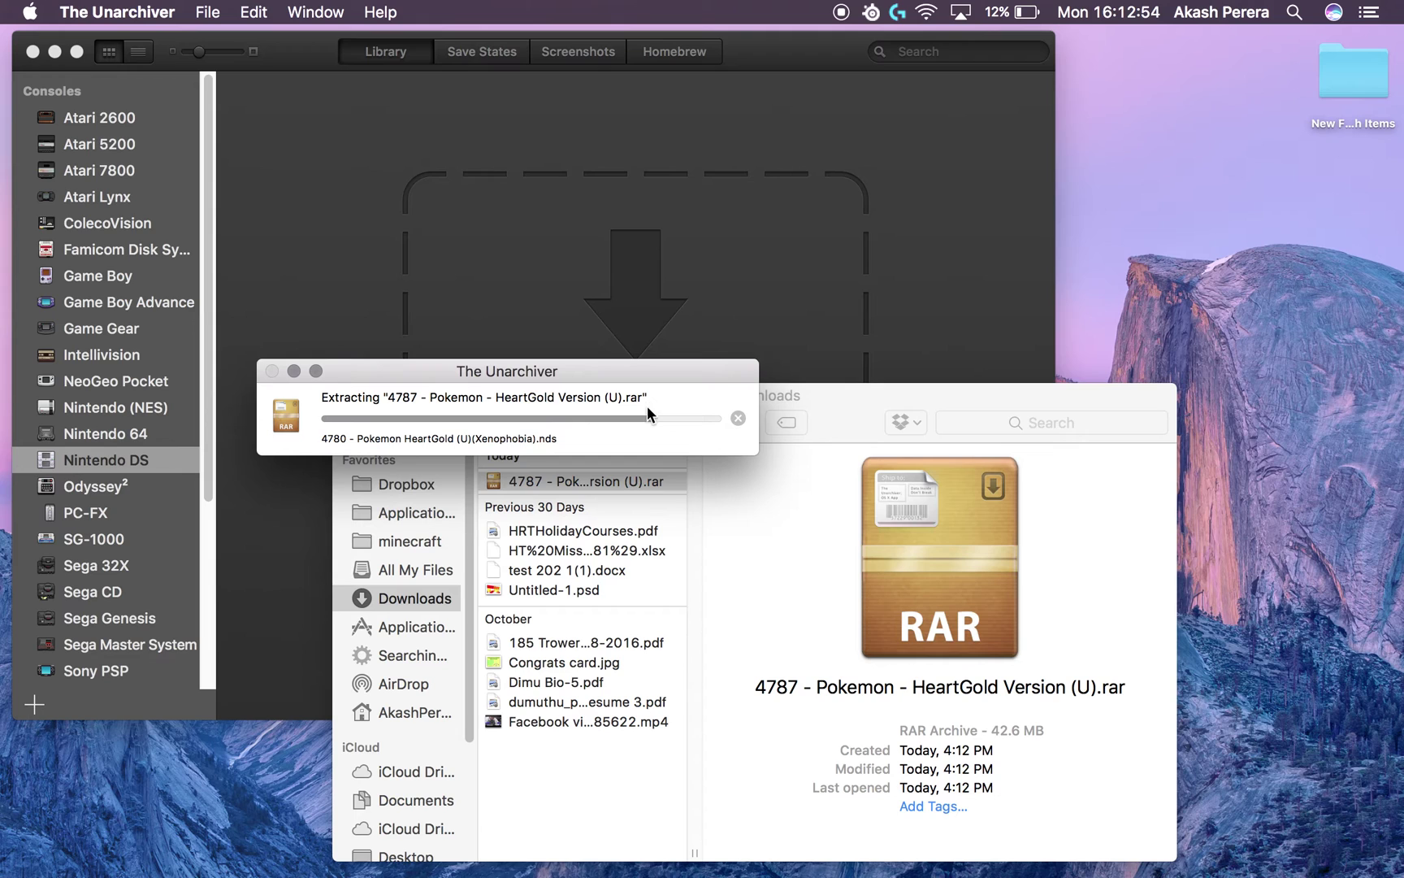
- Move the Finder window clear of OpenEmu and add the extracted Pokemon - HeartGold Version (U) folder to the Nintendo DS library
click(621, 481)
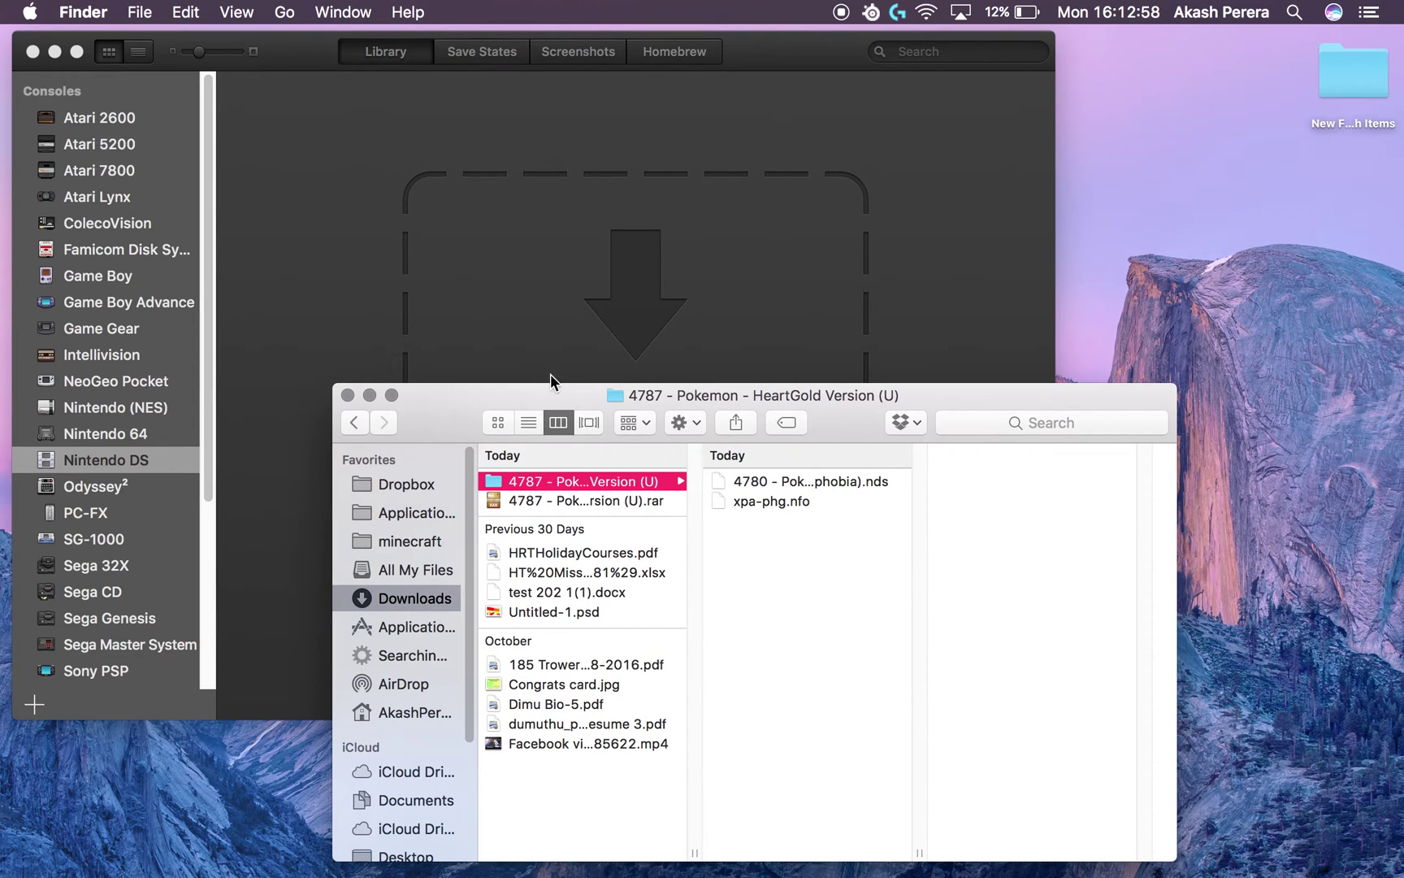
drag(429, 419, 1086, 243)
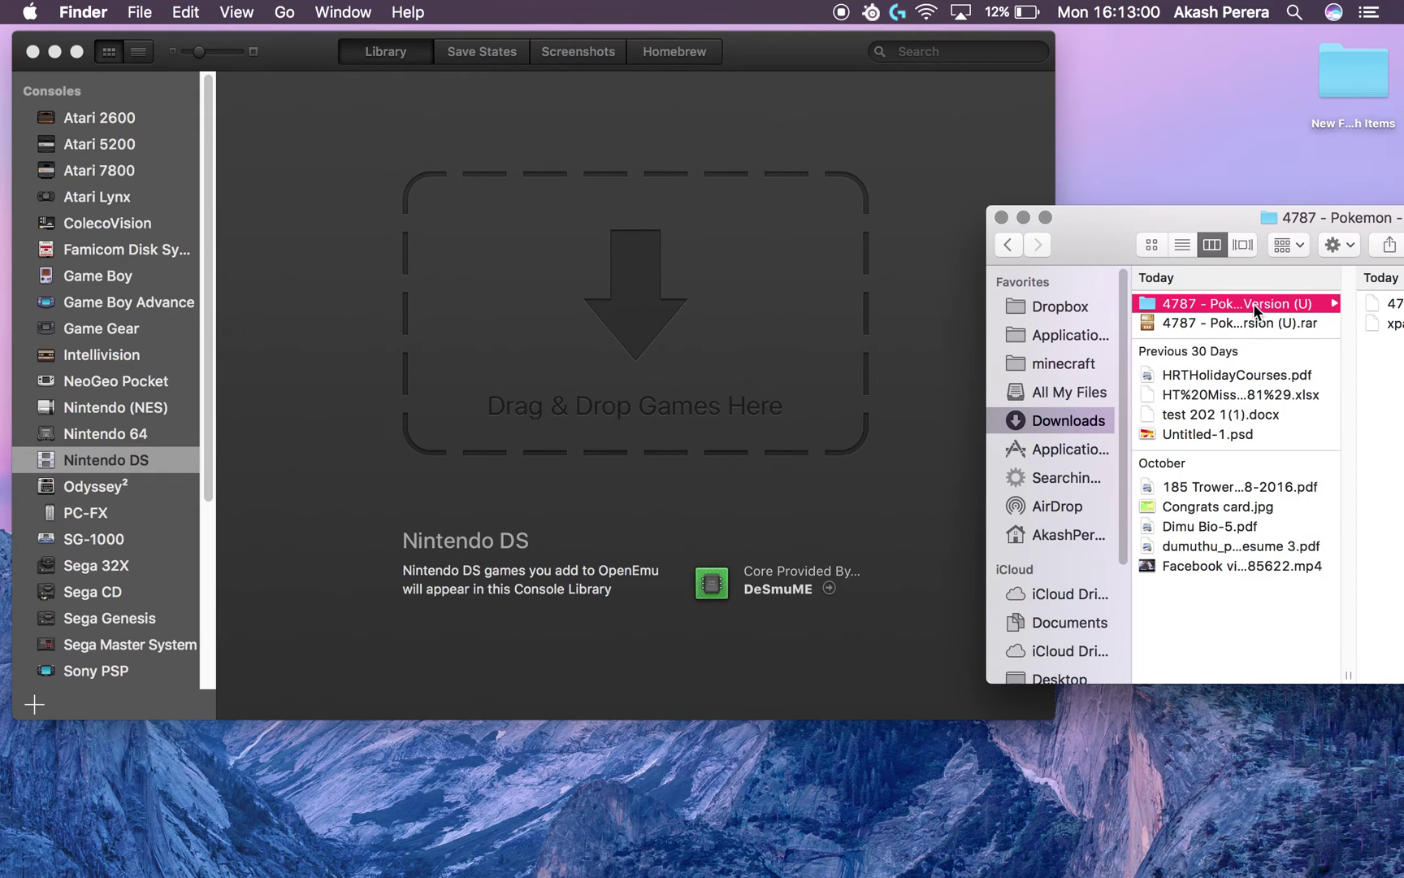
drag(1253, 303, 642, 370)
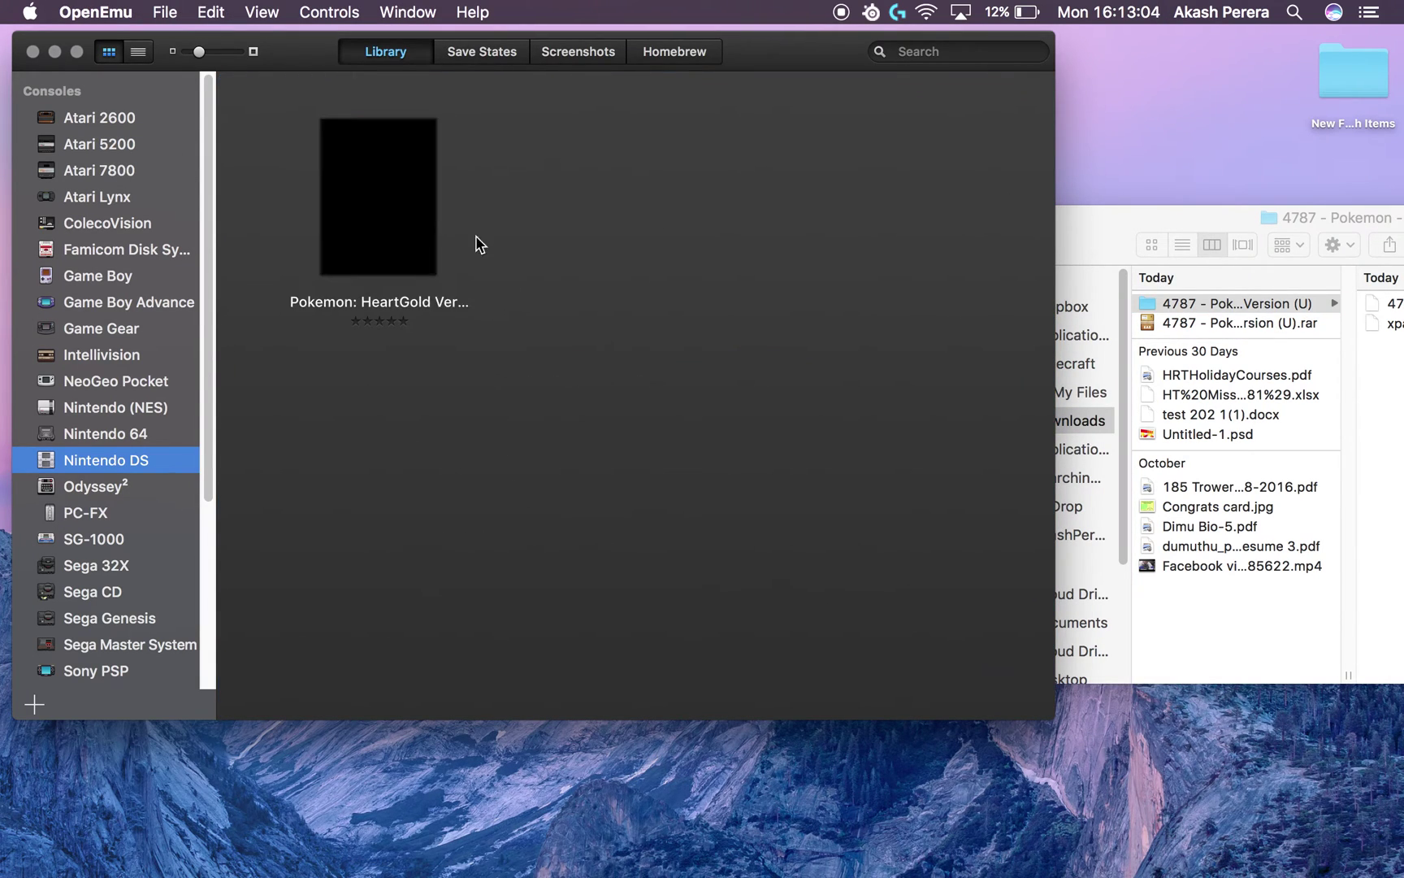
- Start playing Pokemon: HeartGold Version from the library, view it in full screen and return to the window
right_click(417, 210)
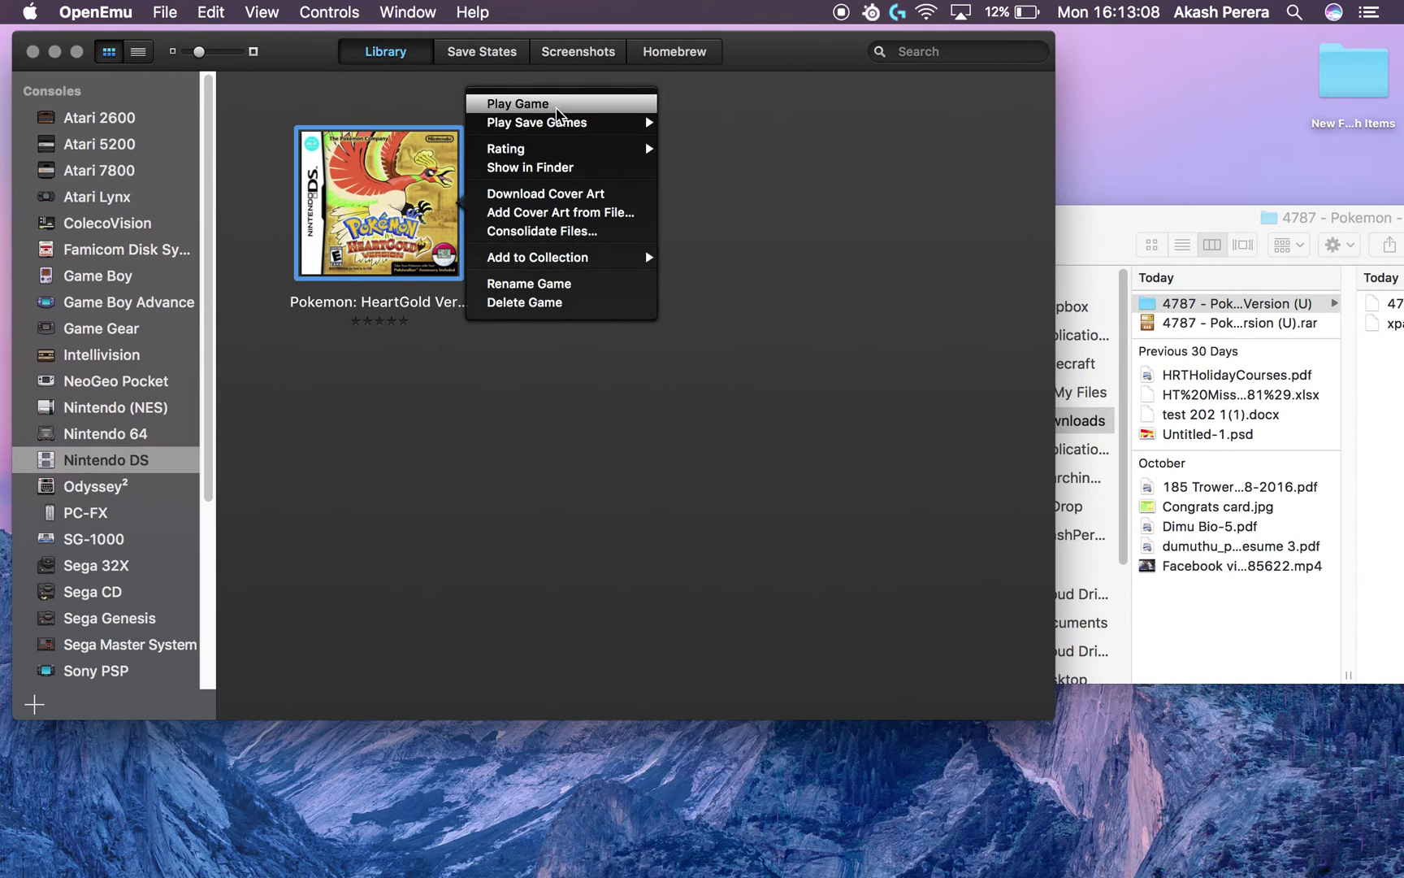
click(559, 106)
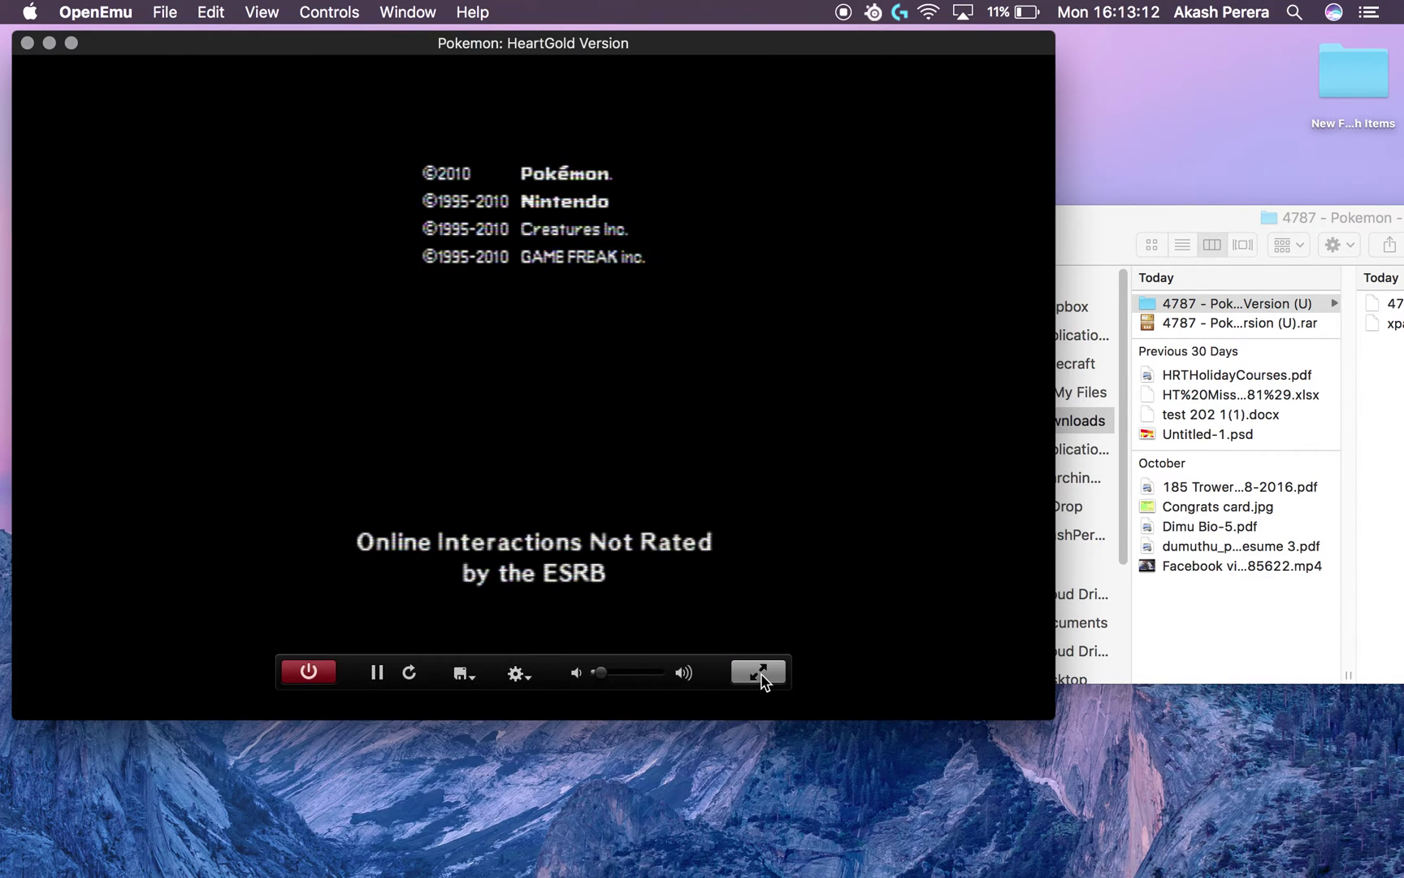
click(762, 674)
click(937, 831)
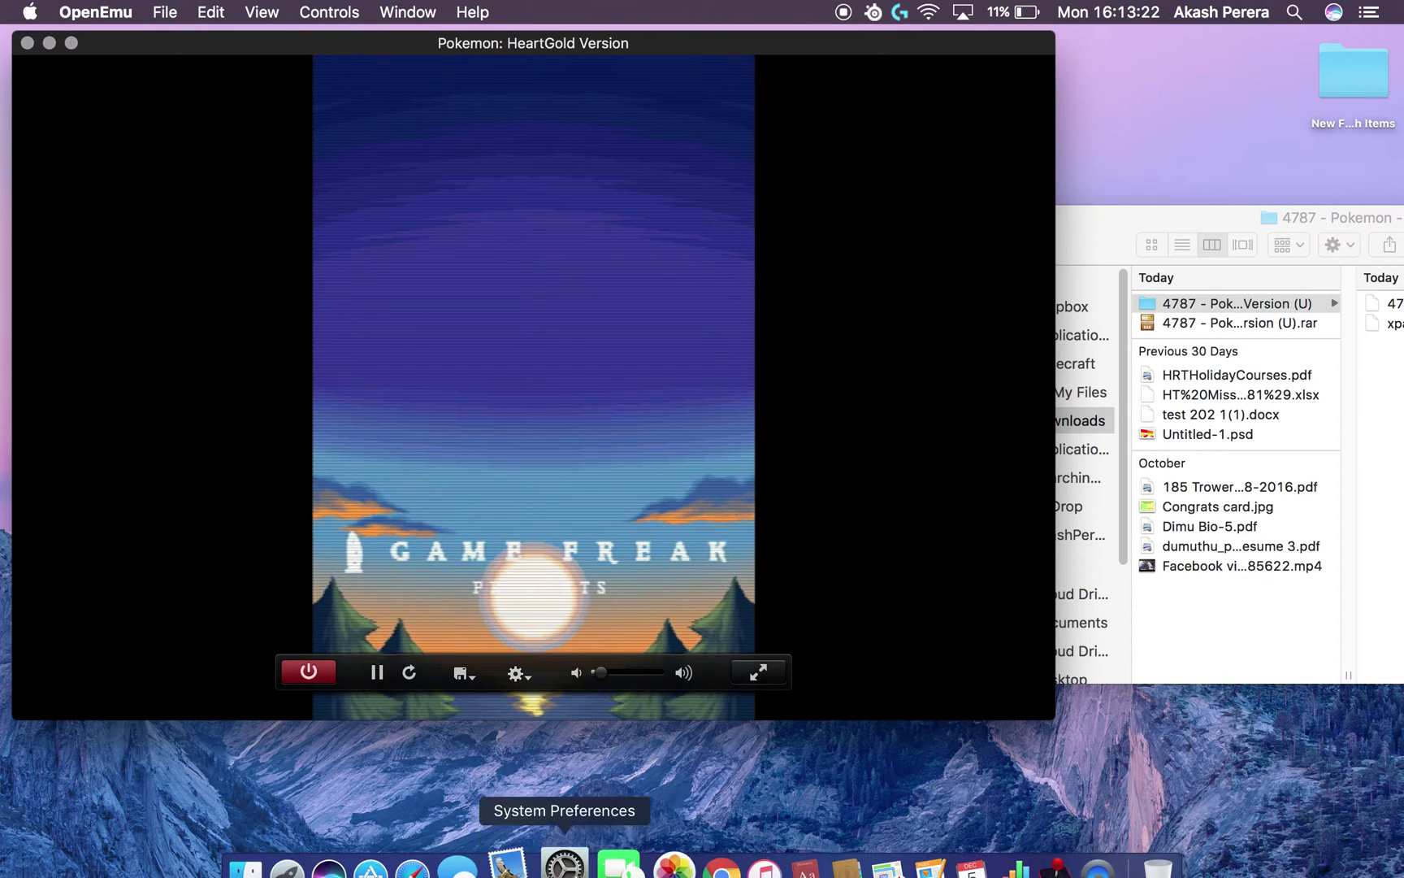
- Open the game controls for the Nintendo DS, set Player 1's input to Keyboard and view the gameplay button bindings
click(515, 675)
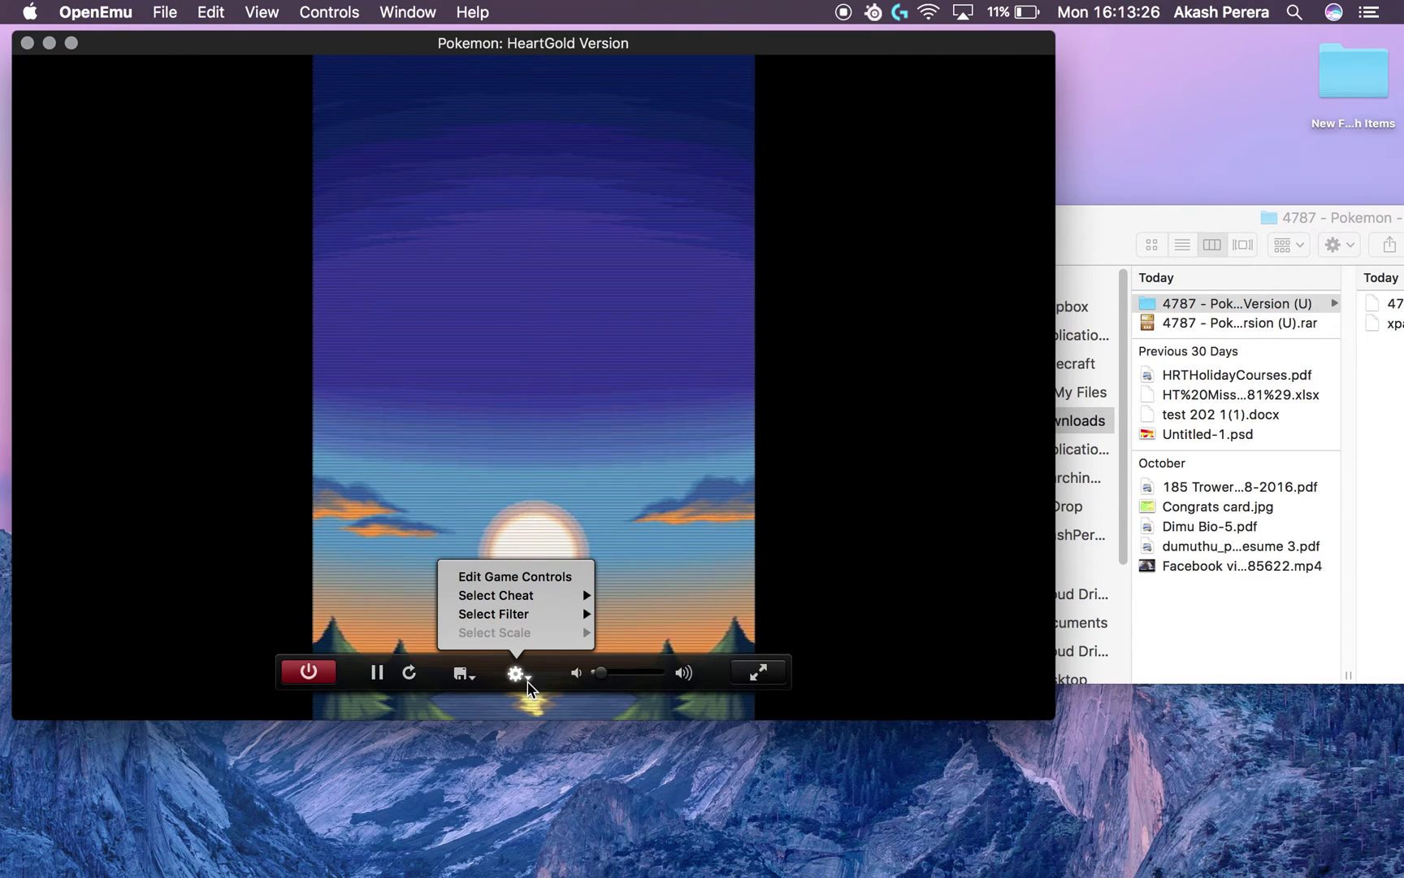
click(519, 579)
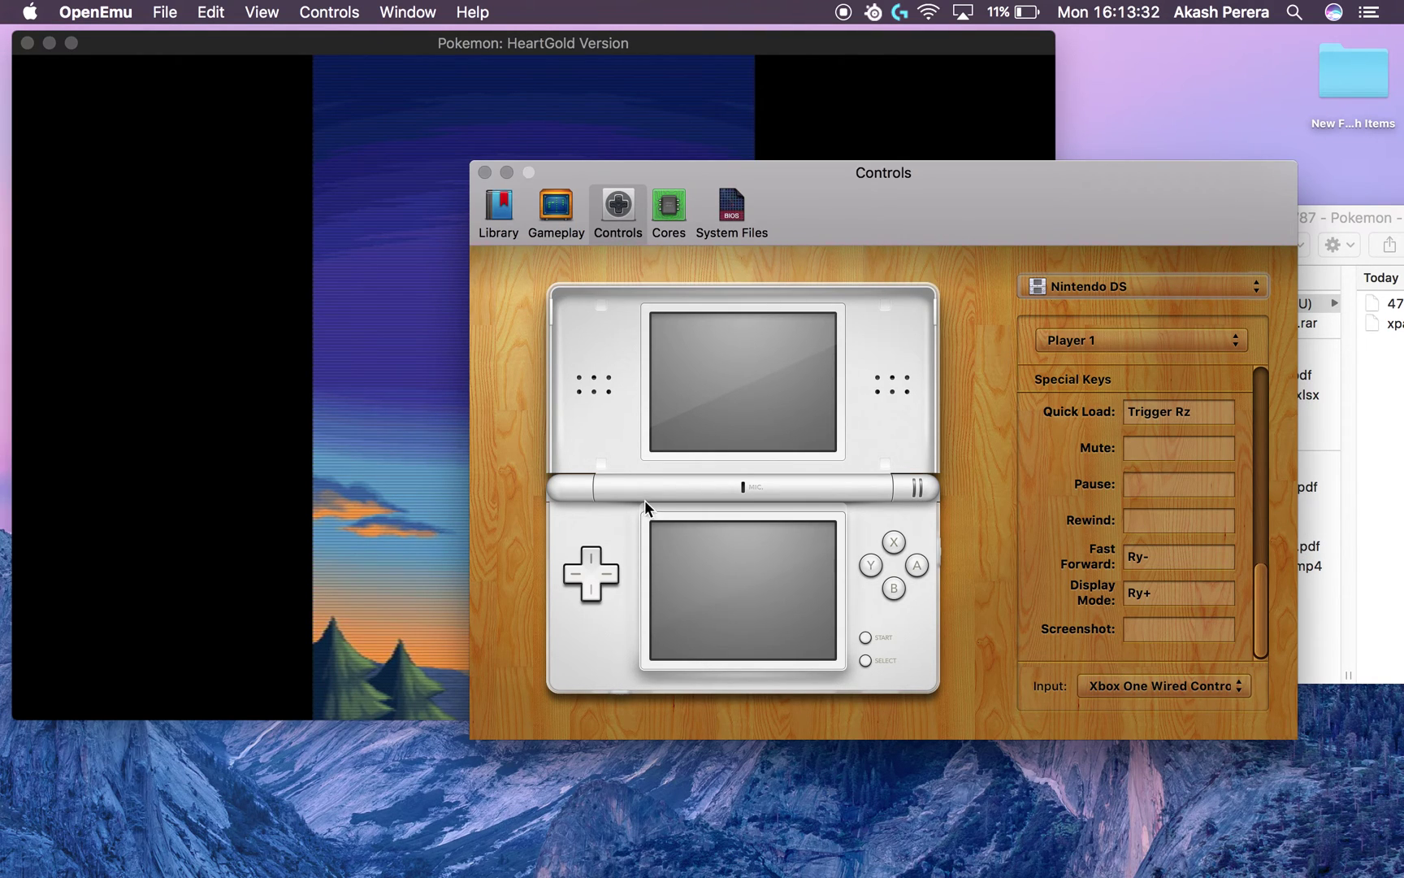
click(422, 283)
click(1105, 386)
click(1165, 693)
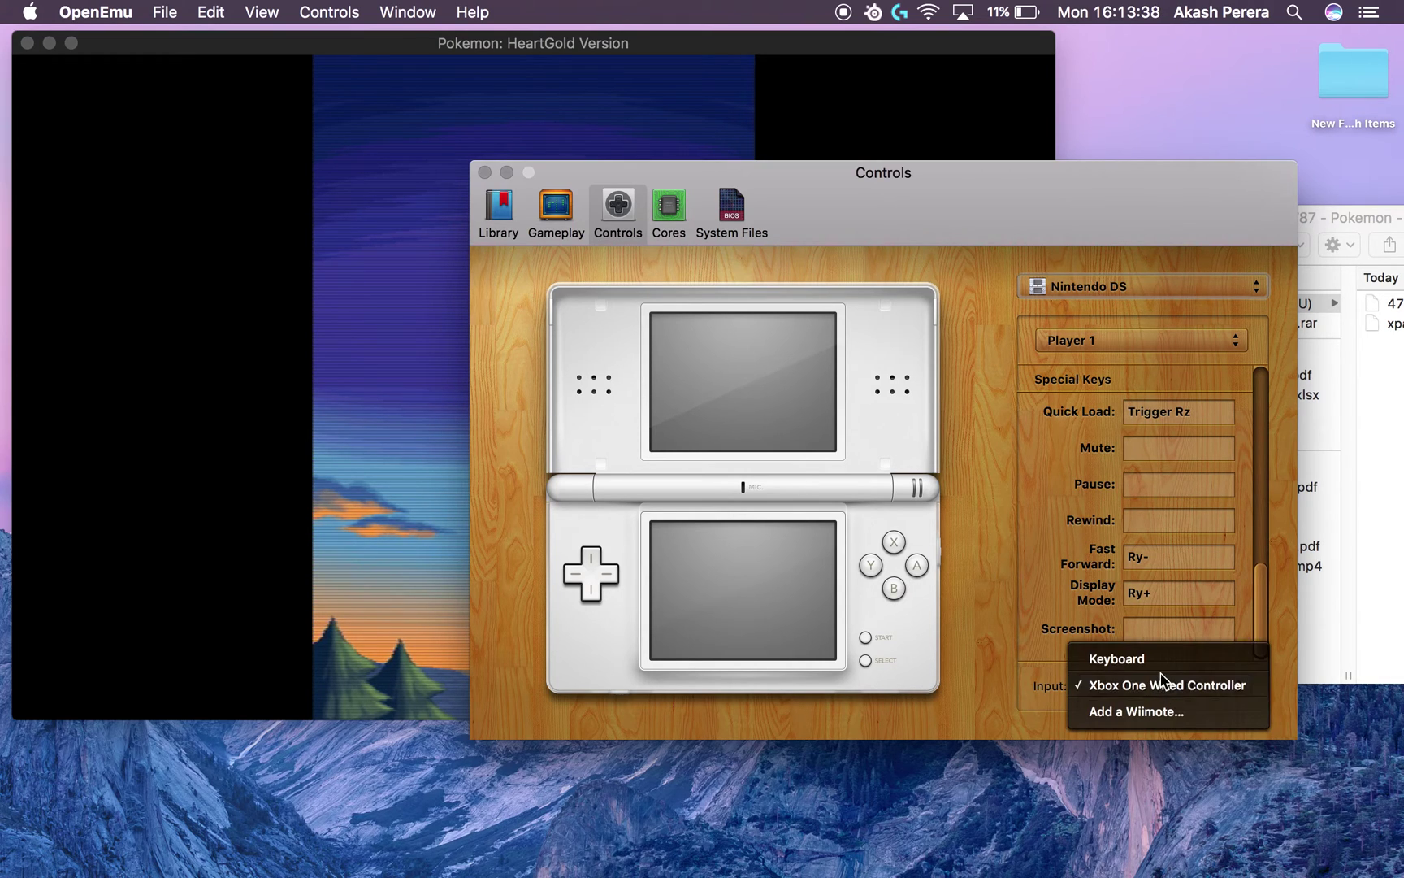
click(1162, 660)
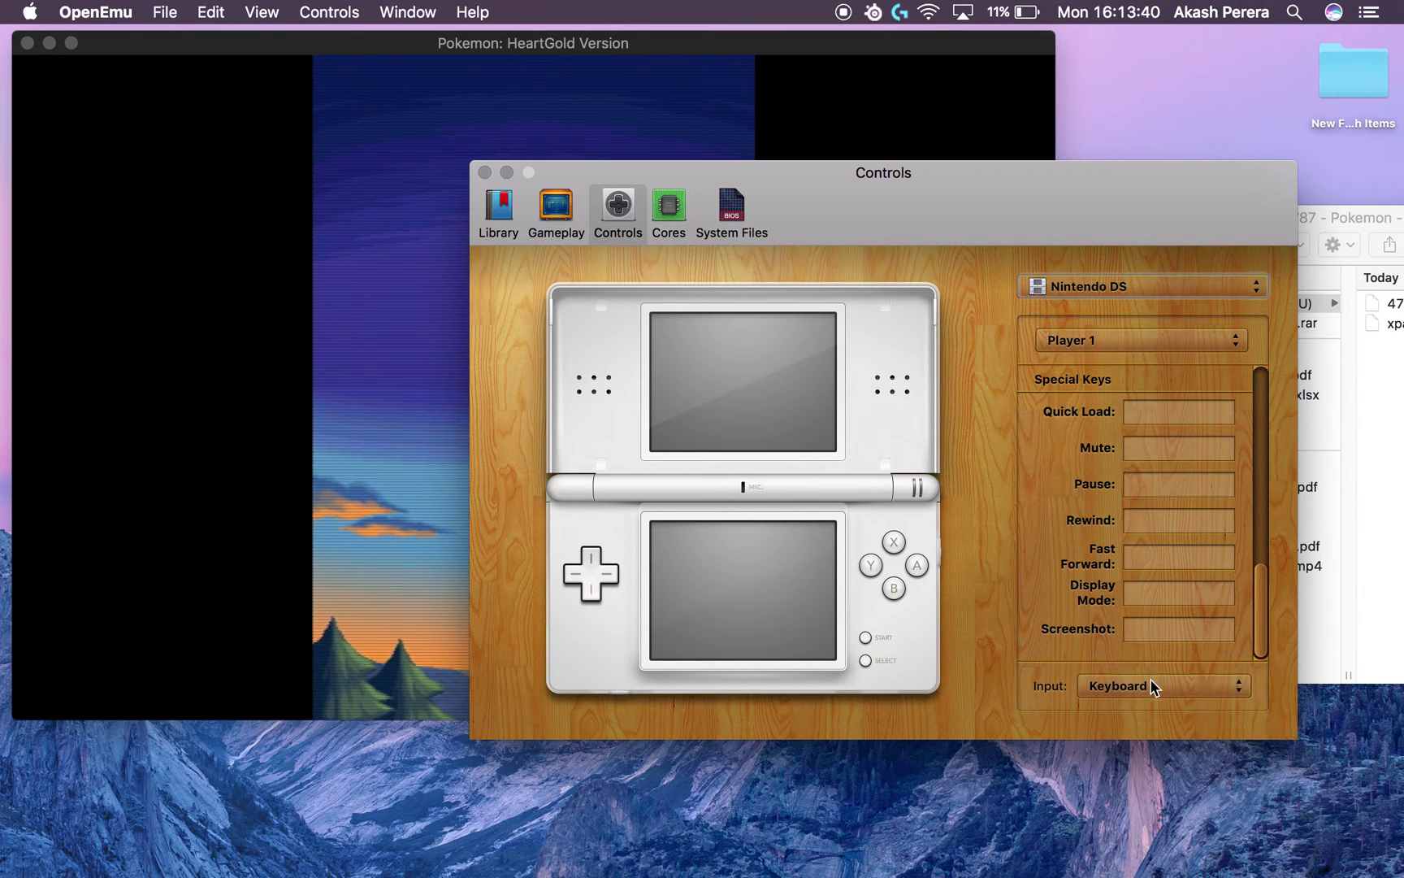
scroll(1148, 509, up, 15)
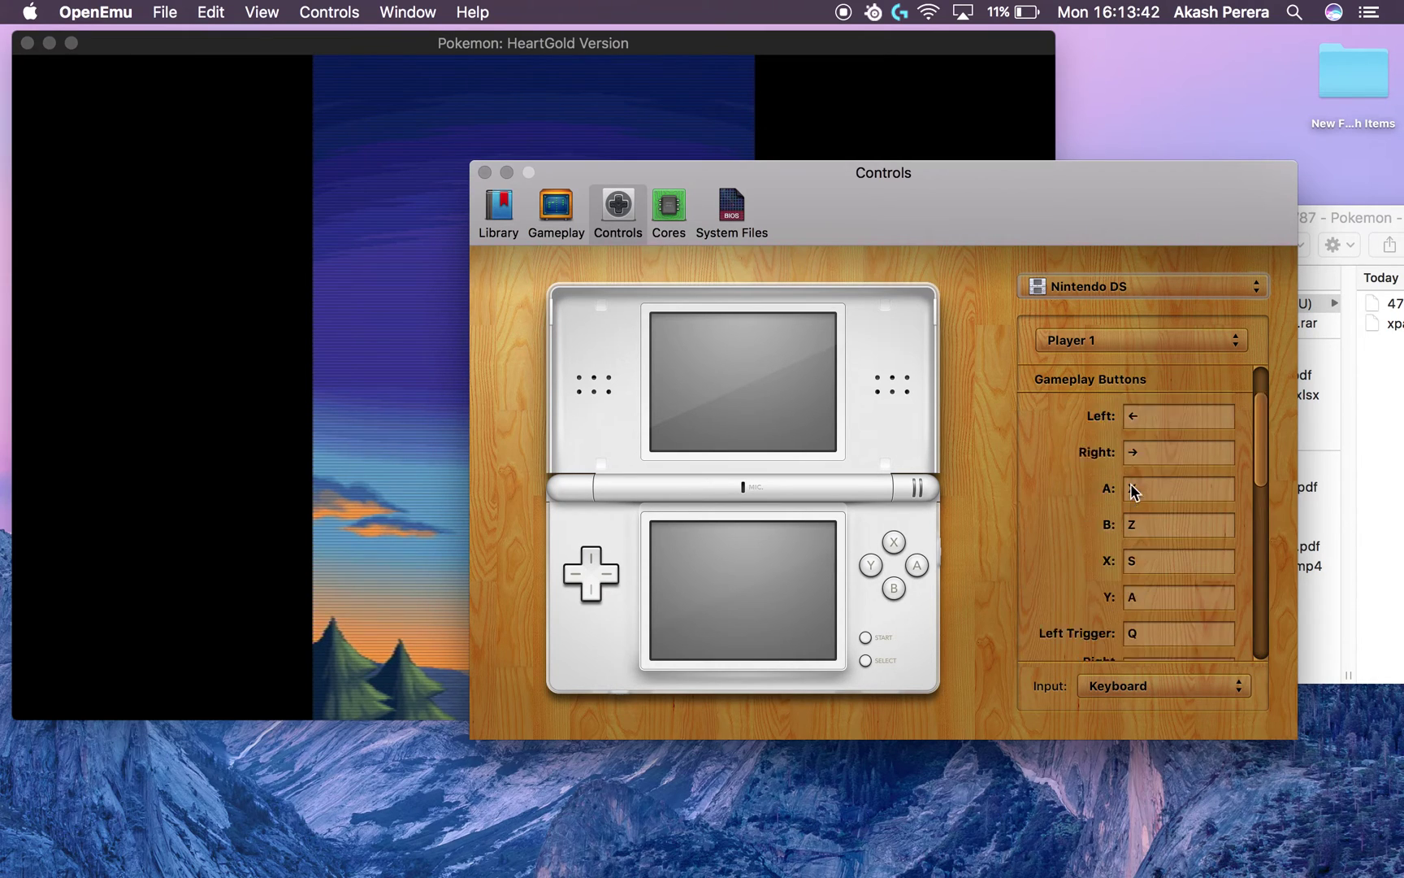
- Look through the gameplay button bindings and try assigning the Up button to the F key, followed by the S key
scroll(1156, 441, down, 1)
scroll(1156, 439, up, 1)
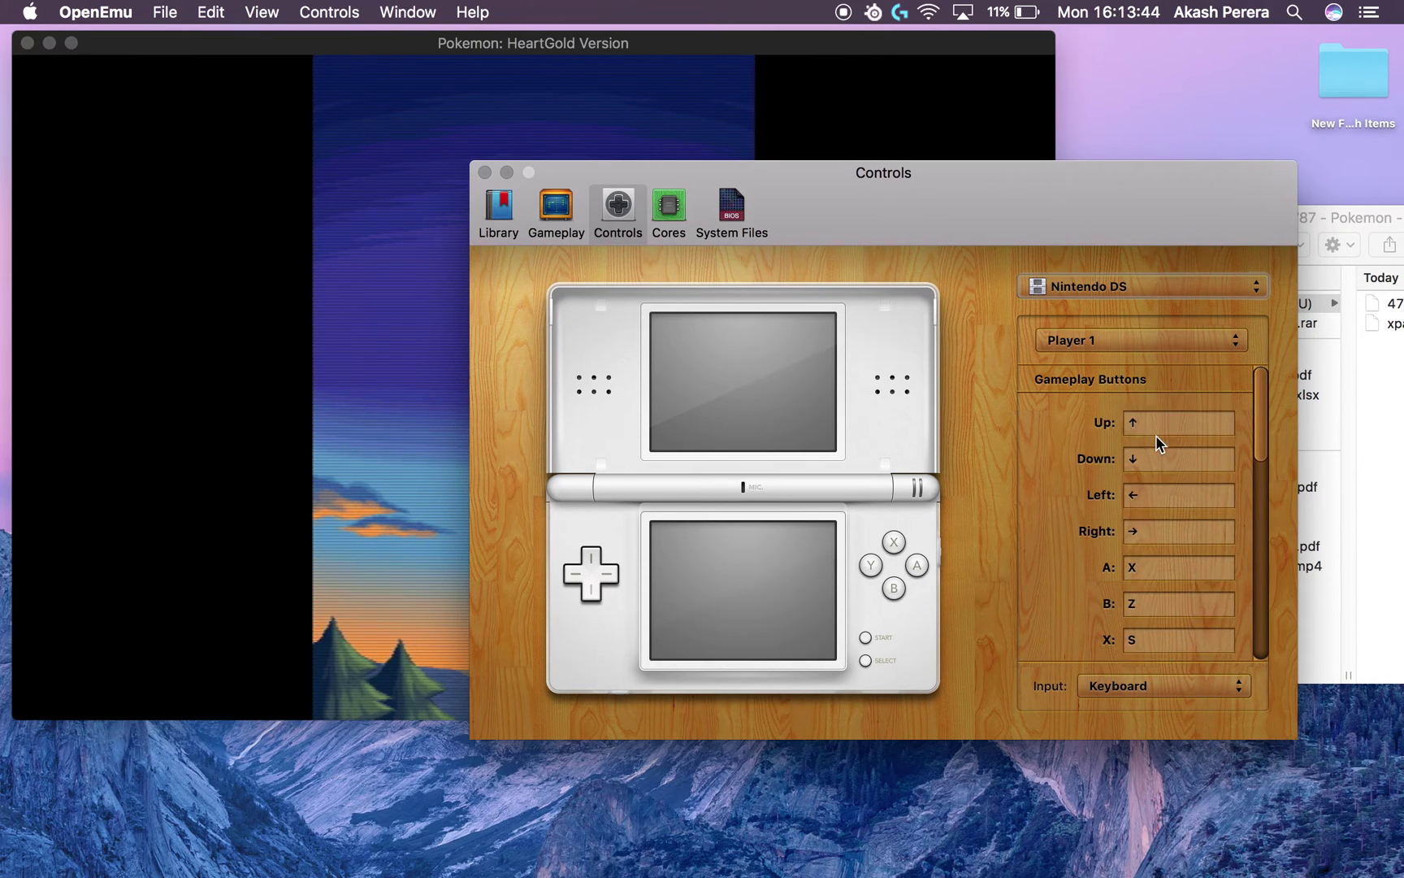
click(1156, 431)
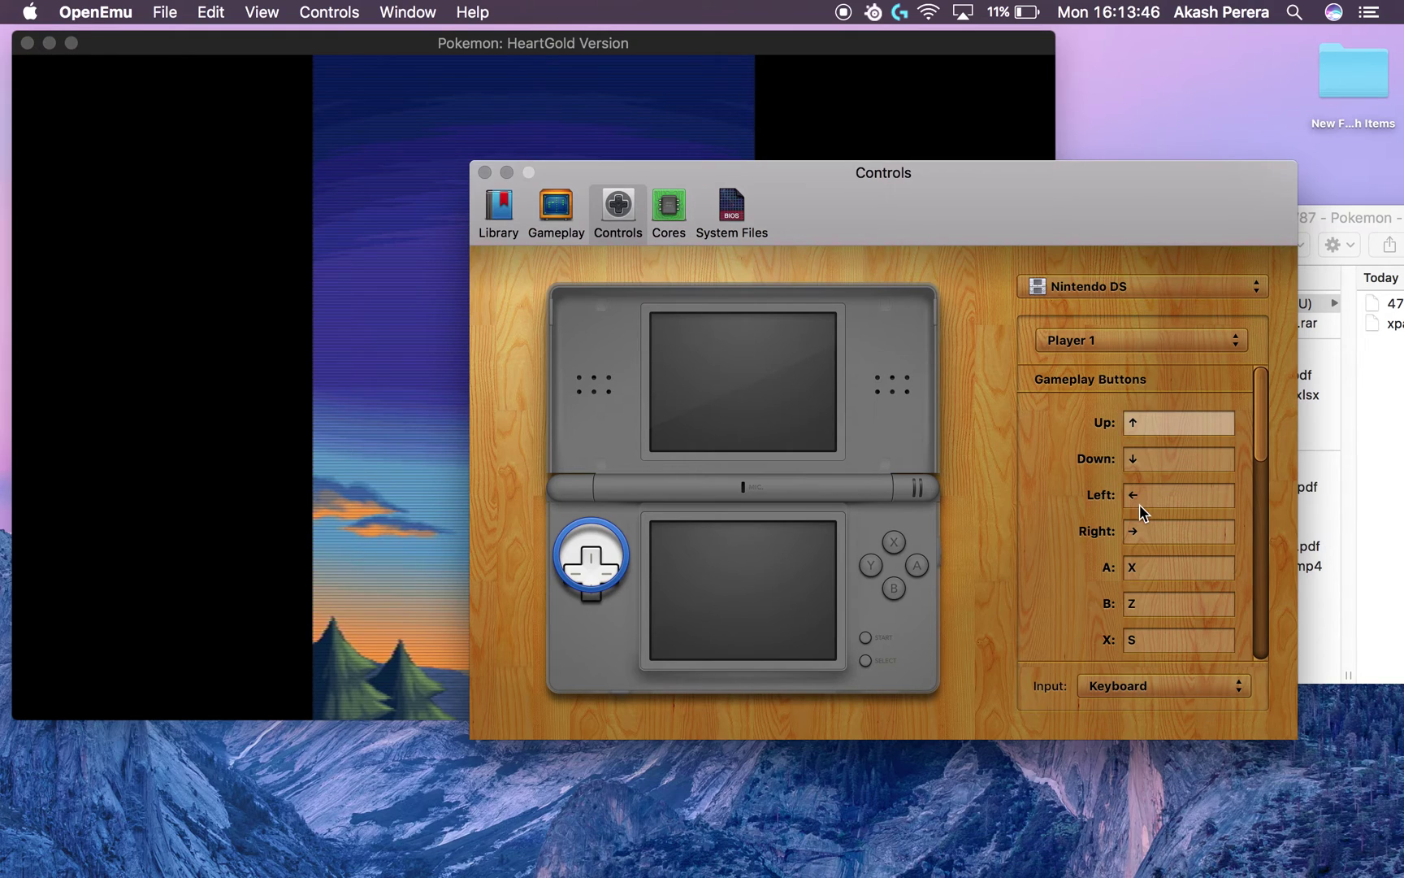
scroll(1140, 504, down, 5)
scroll(1137, 509, up, 4)
scroll(1137, 510, up, 1)
click(1170, 460)
click(1178, 418)
key(f)
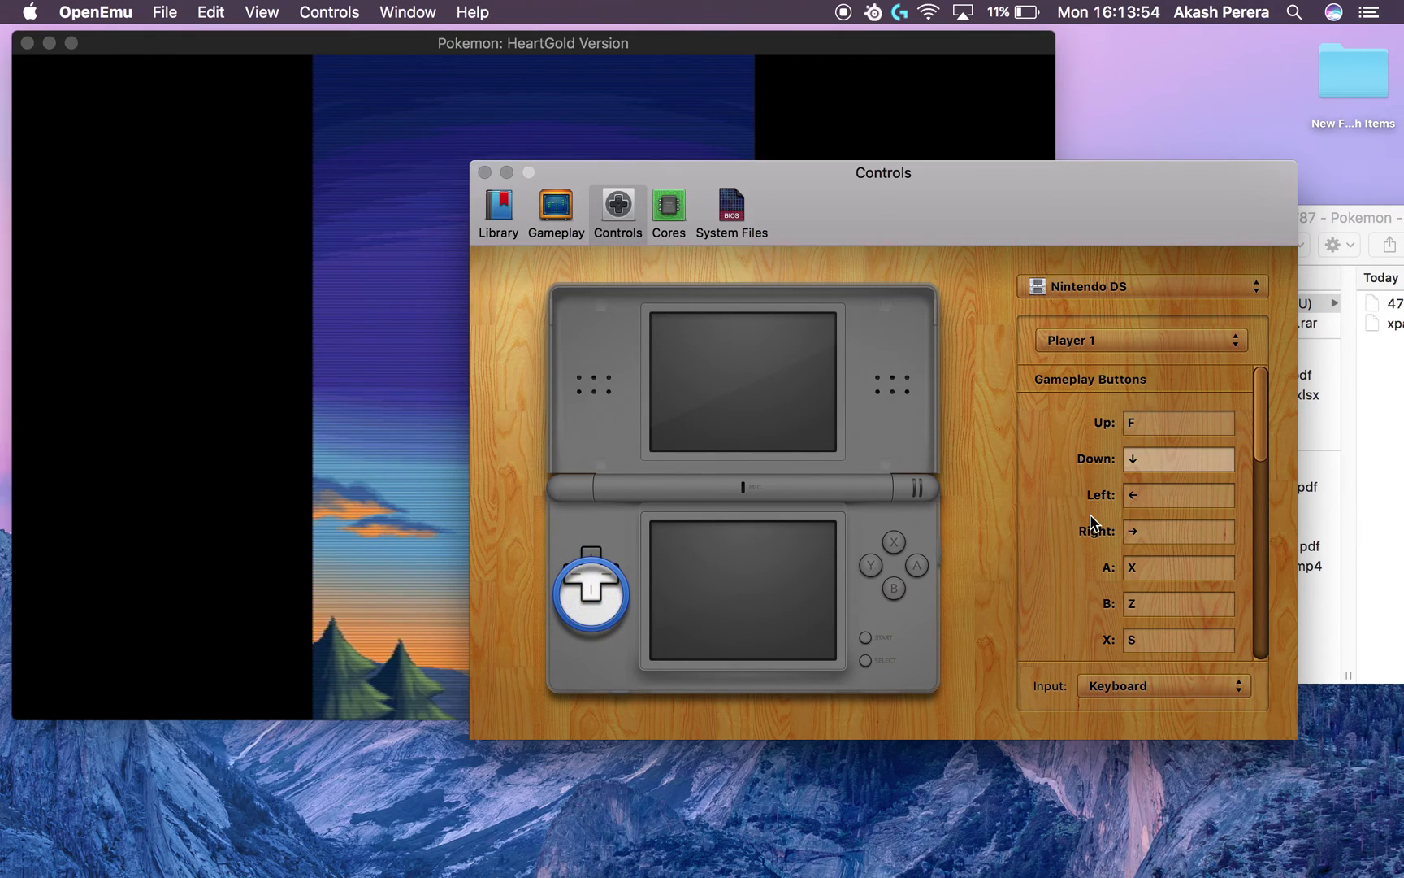
click(1191, 424)
key(s)
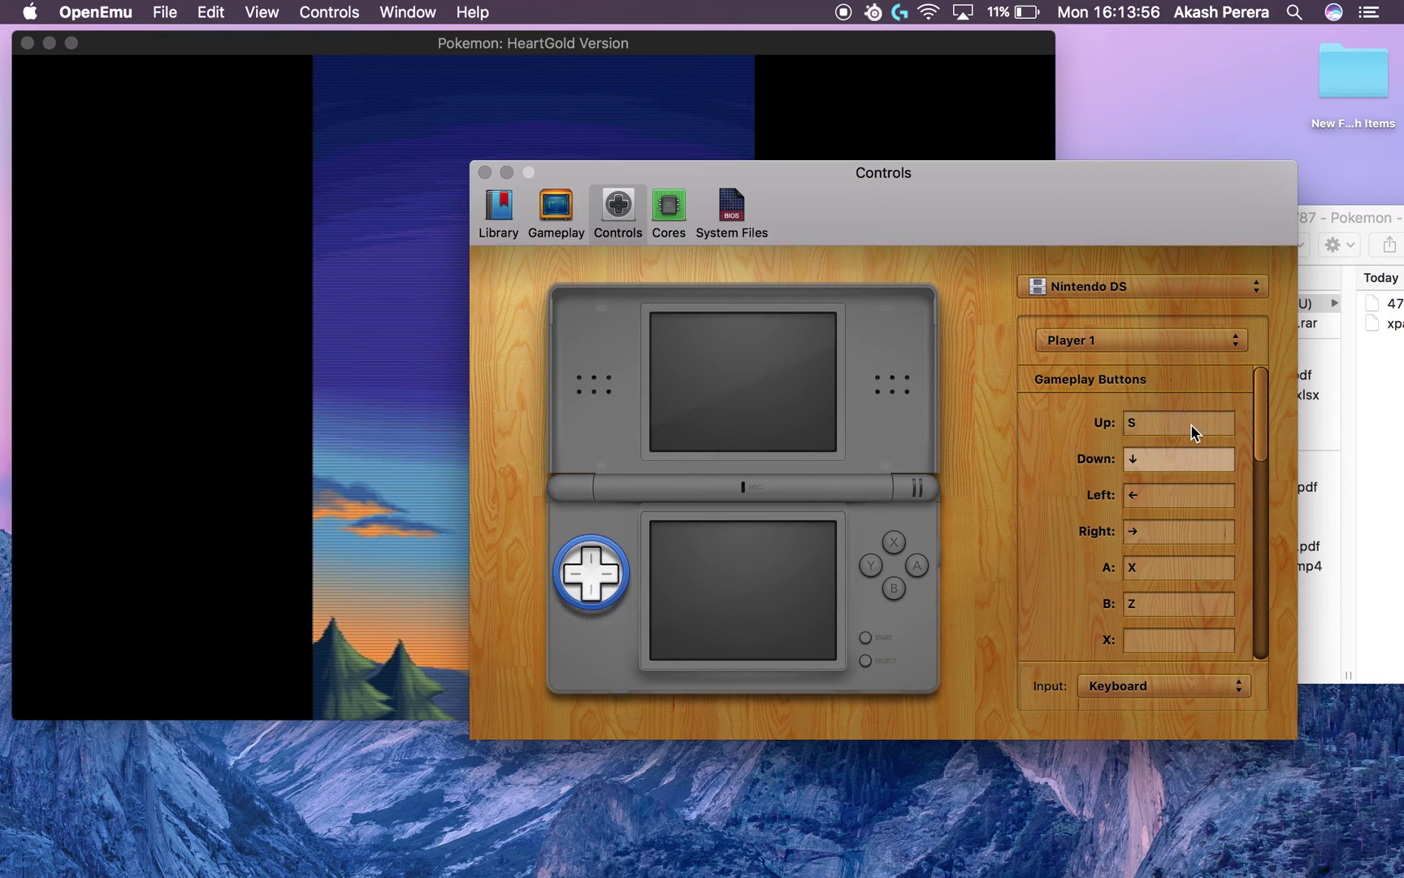
- Assign the Nintendo DS direction buttons to the keyboard: Up to W, Down to S, Left to A and Right to D
click(1191, 423)
key(w)
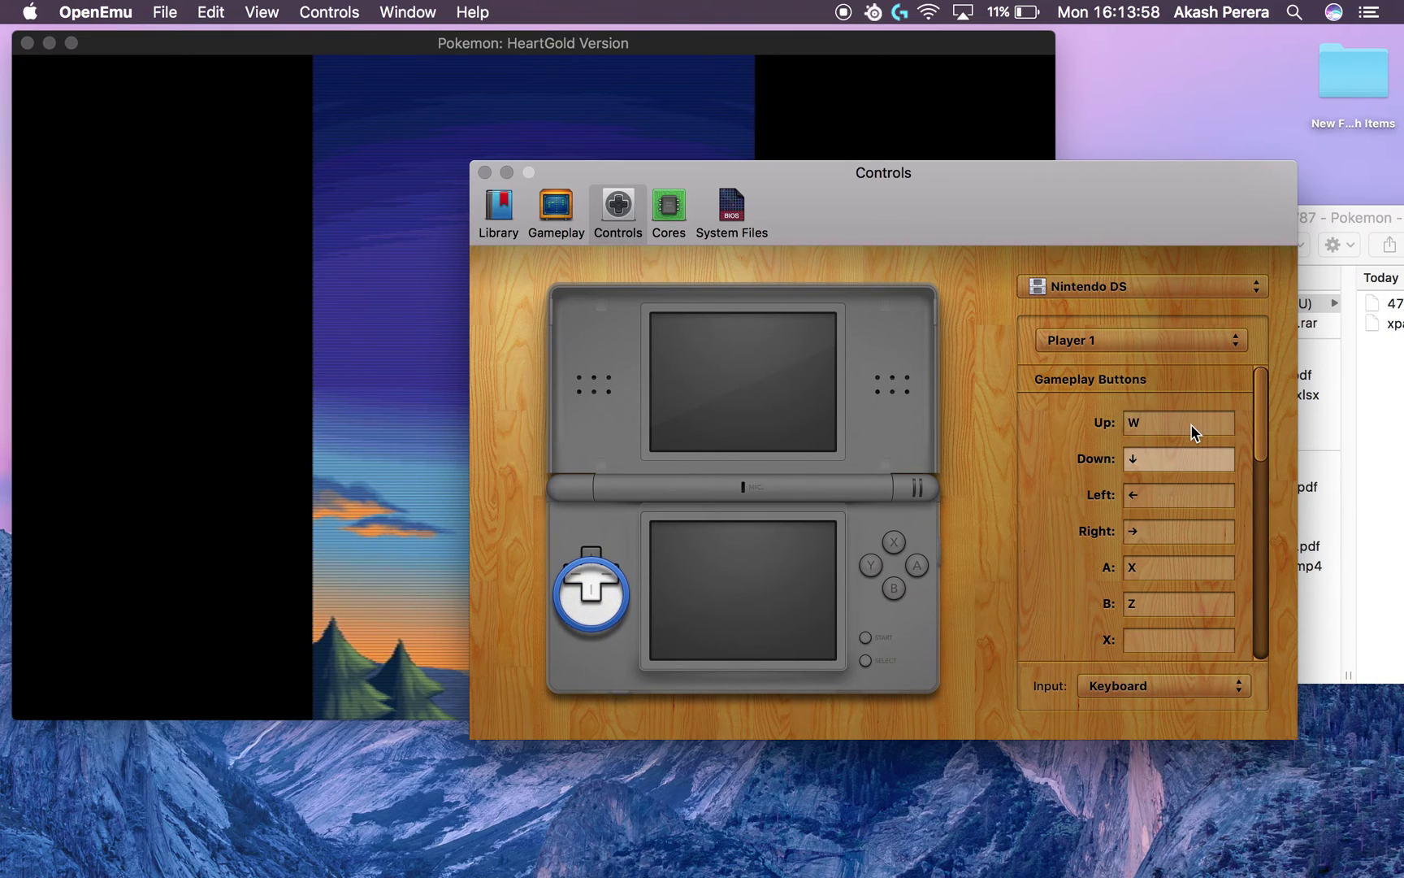
click(1191, 423)
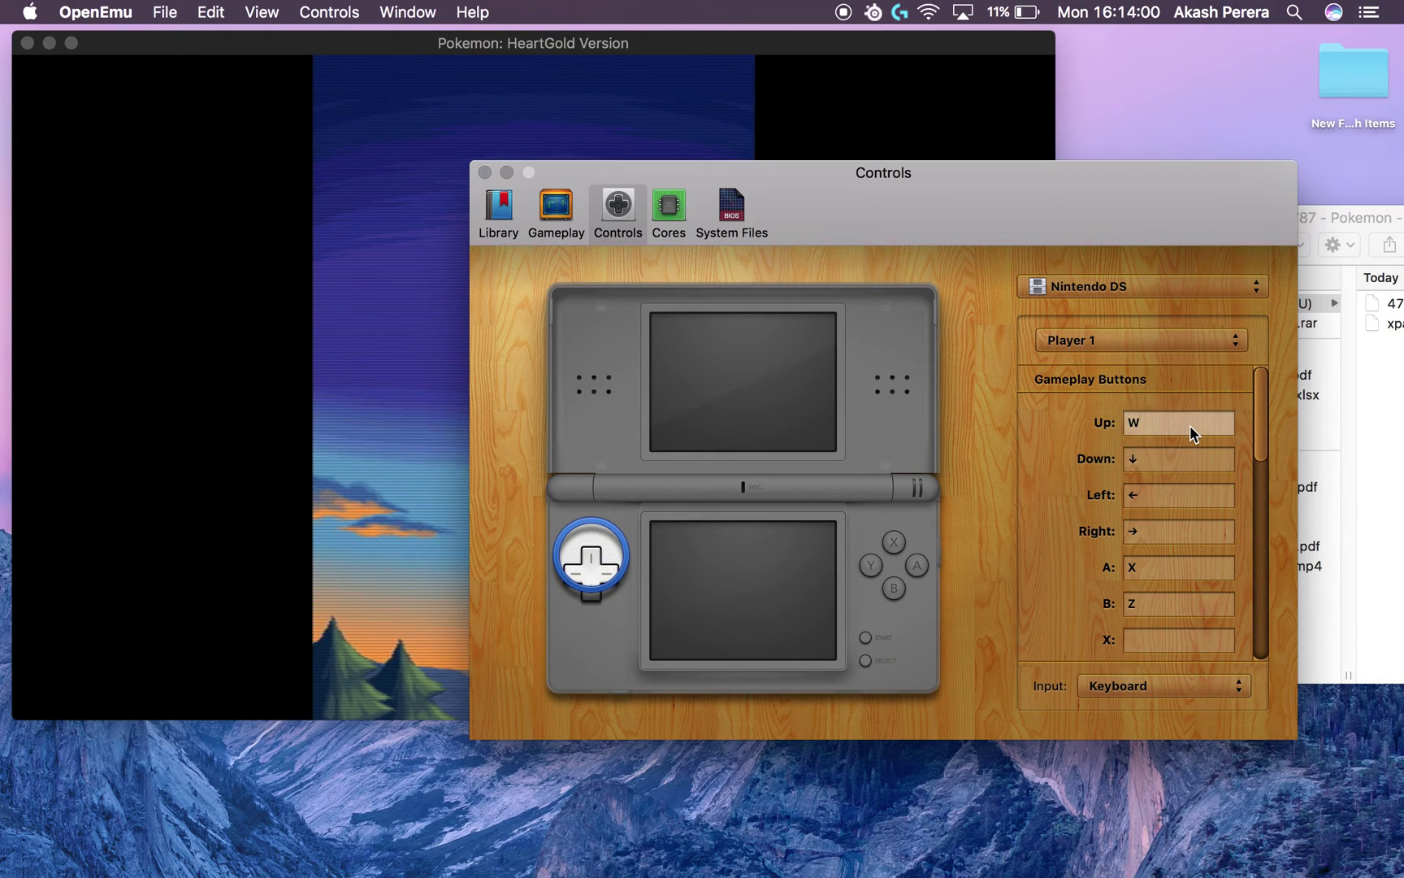
click(1183, 458)
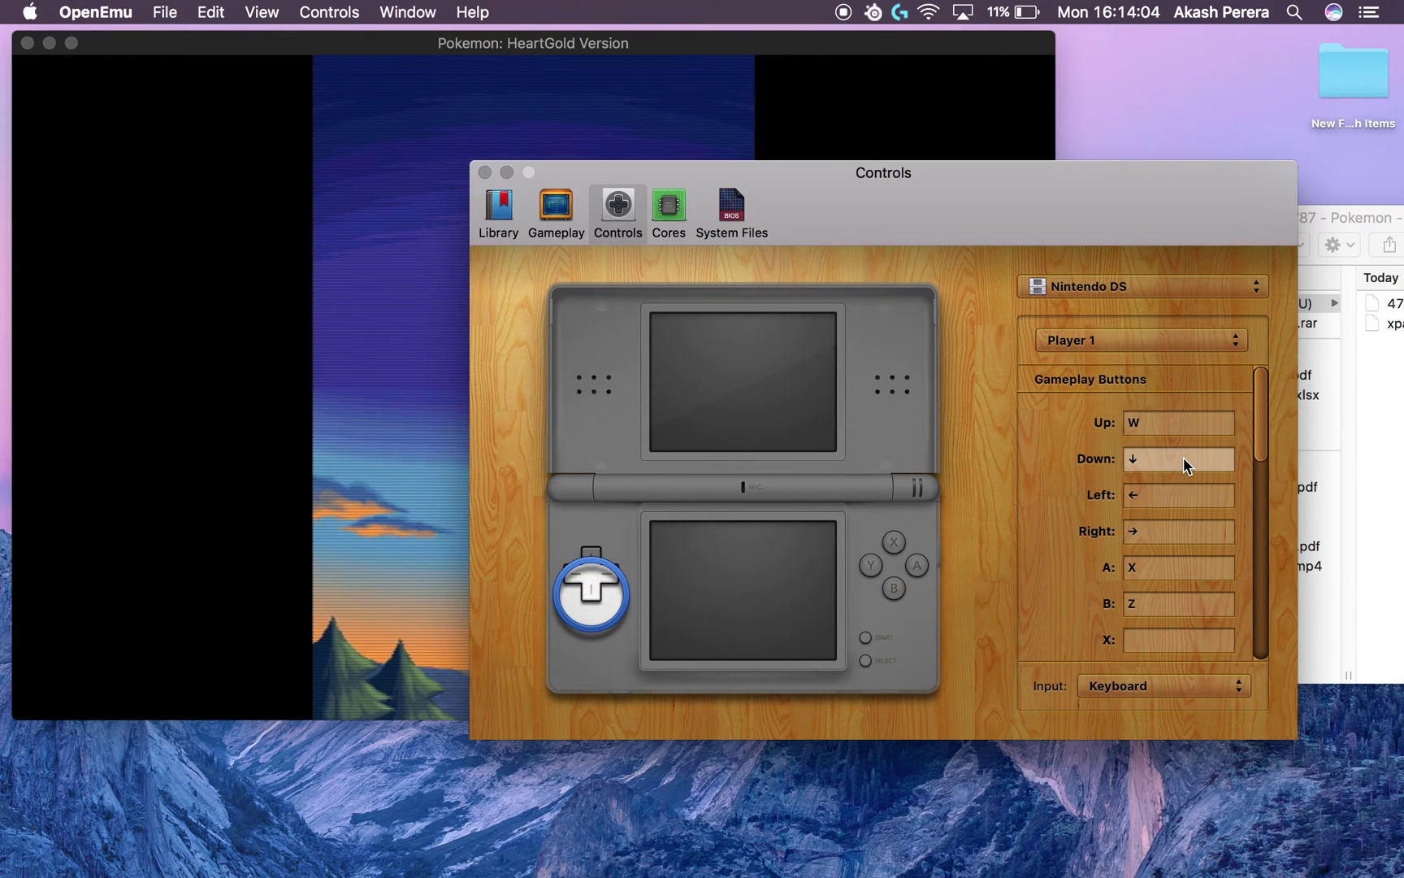
key(s)
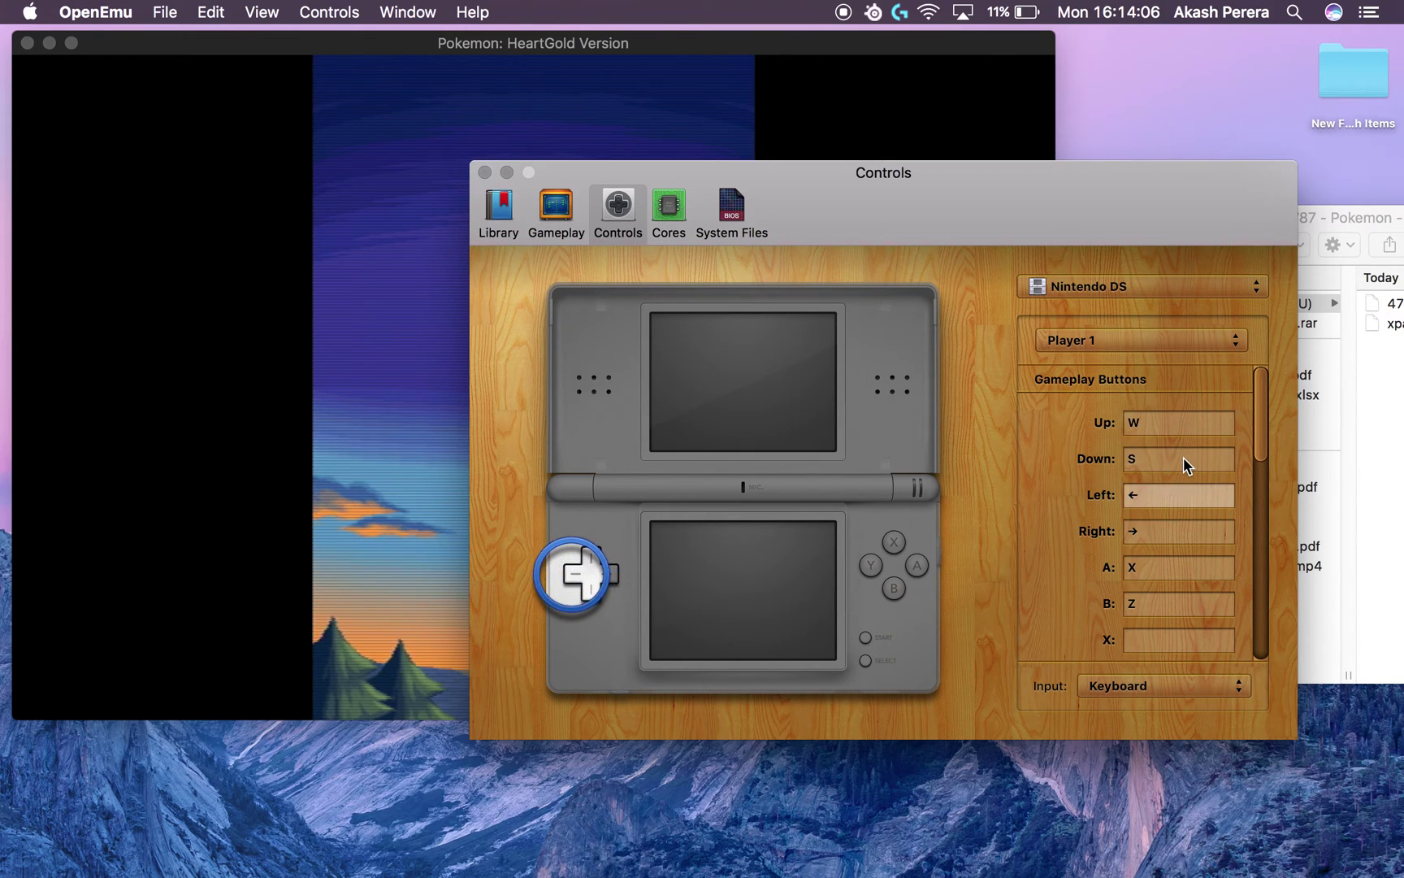
key(a)
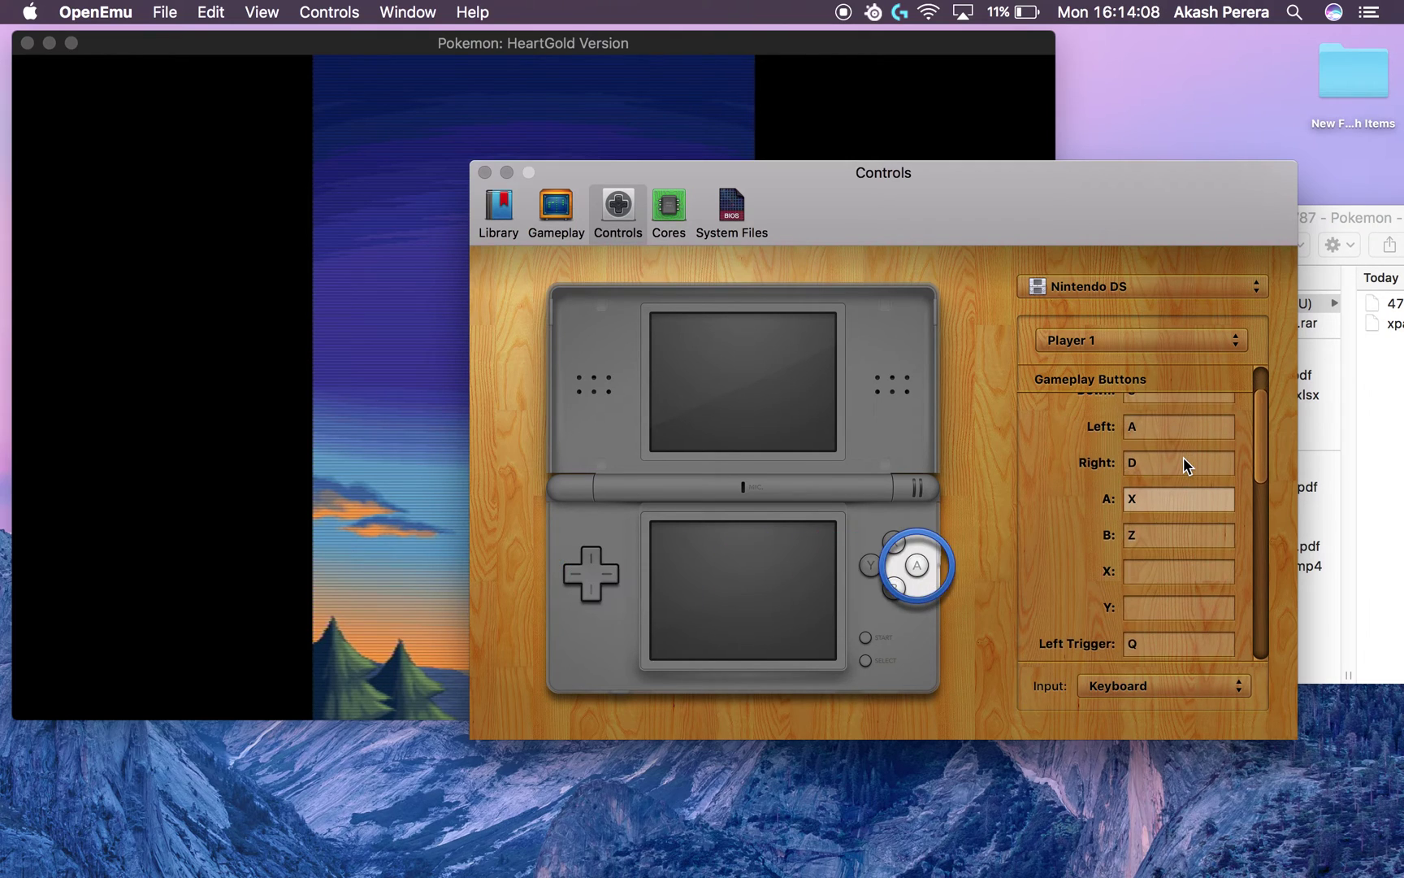
- Set Player 1's input to Xbox One Wired Controller and view its gameplay button bindings
click(1154, 683)
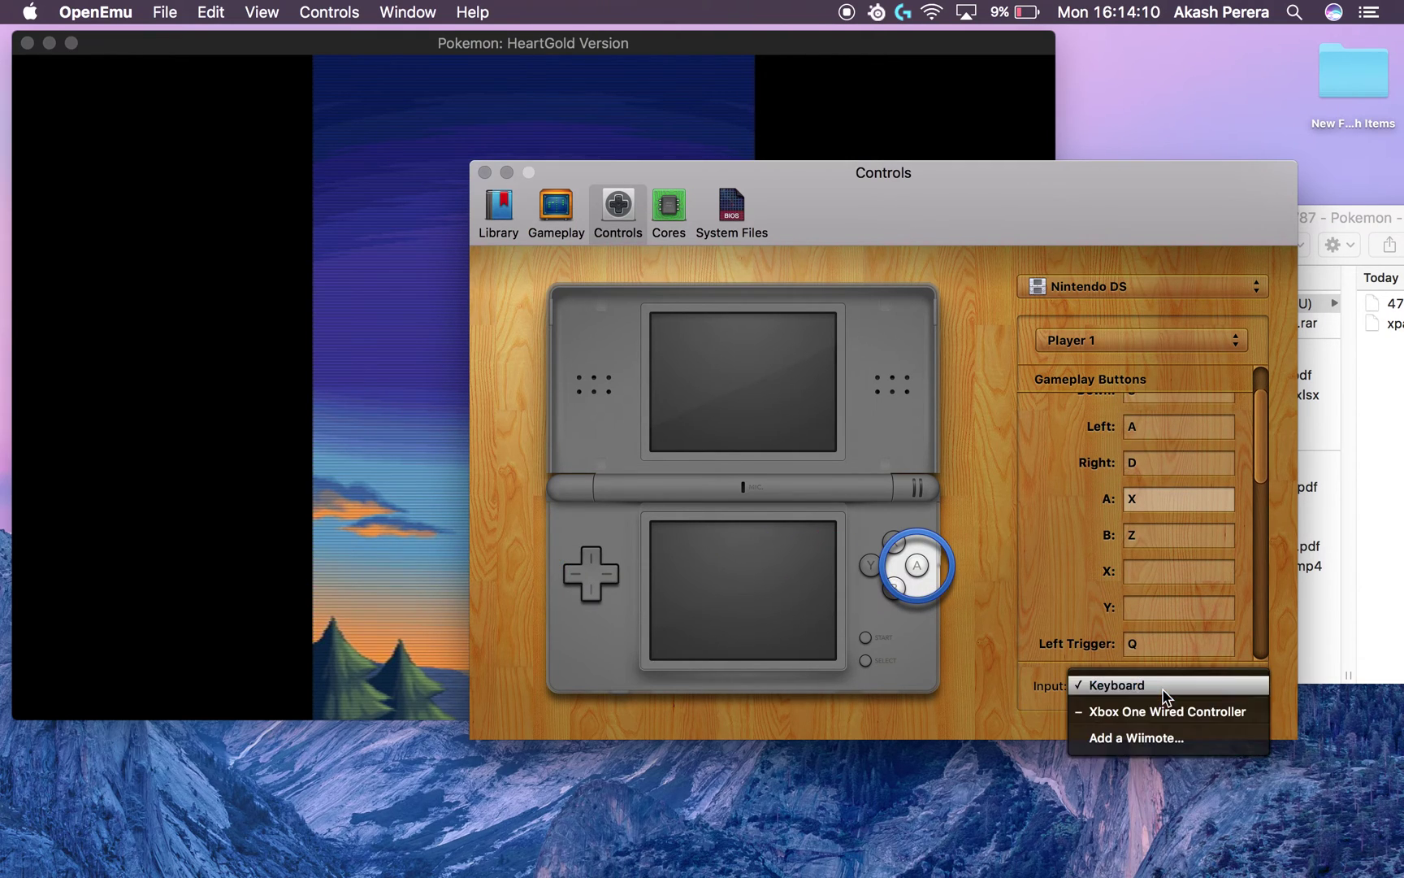
click(1184, 725)
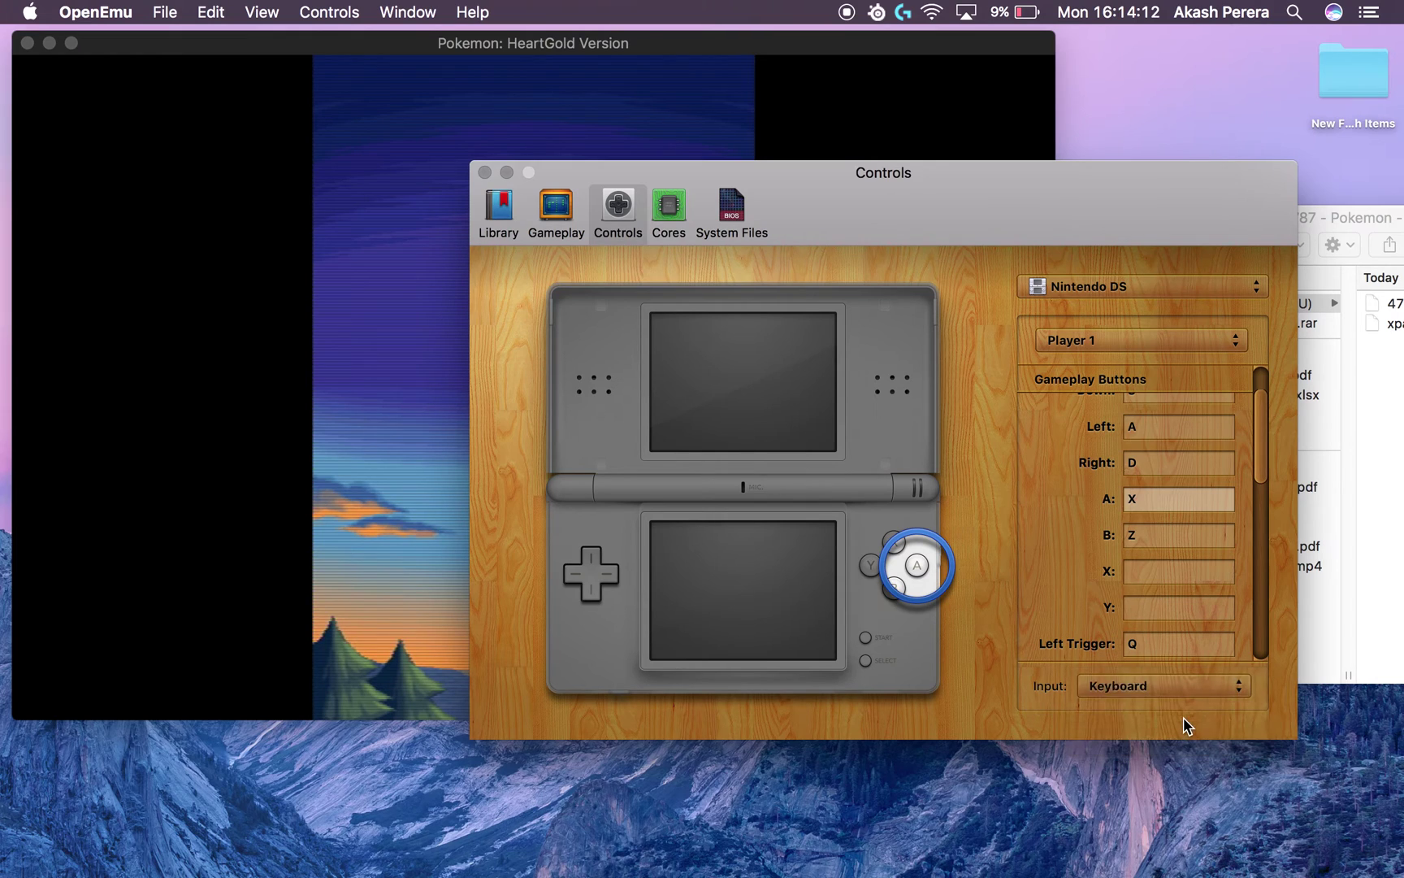
scroll(1195, 467, up, 3)
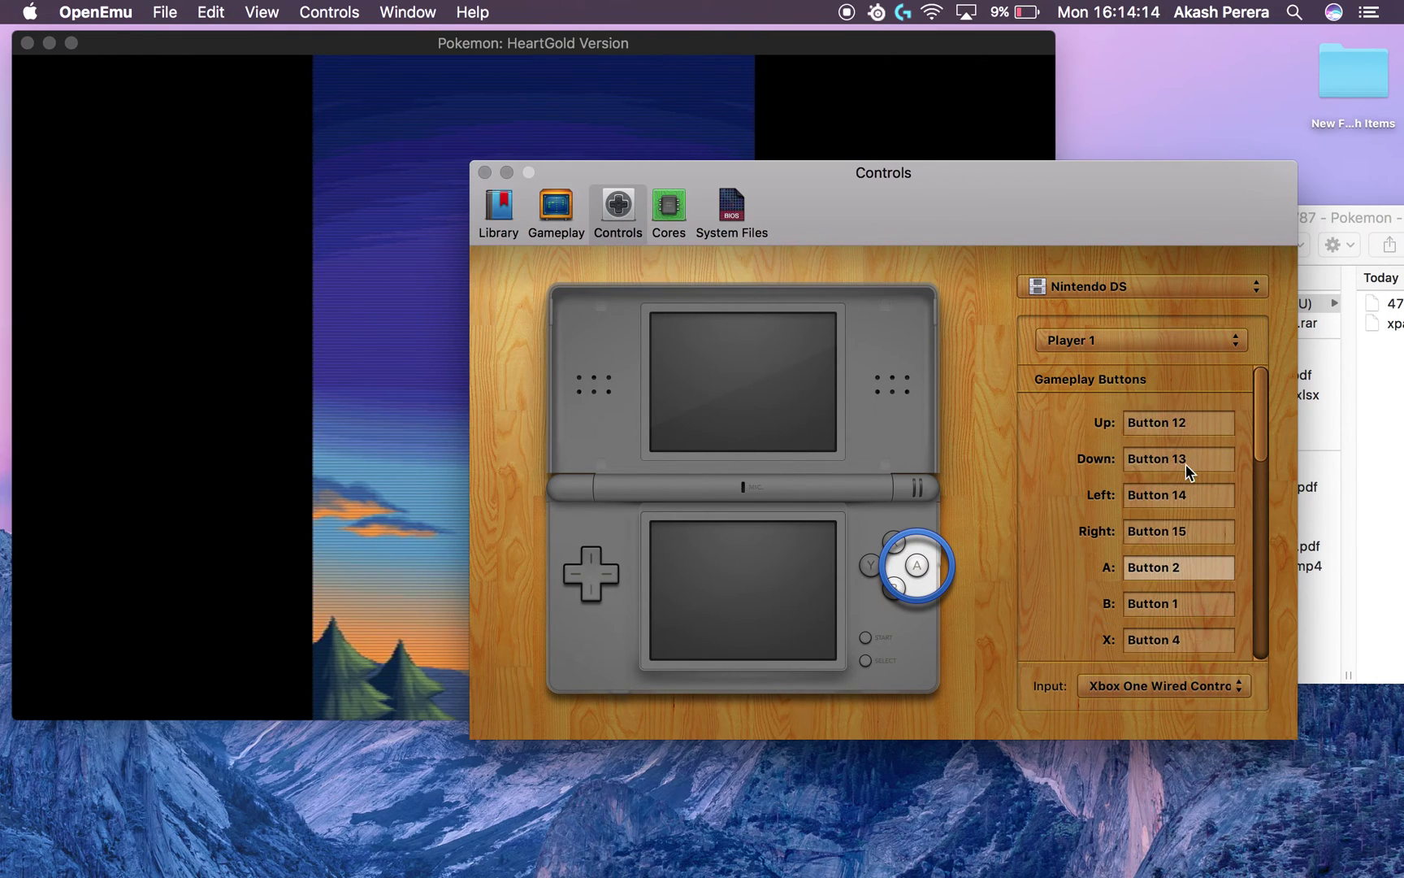
scroll(1173, 556, down, 2)
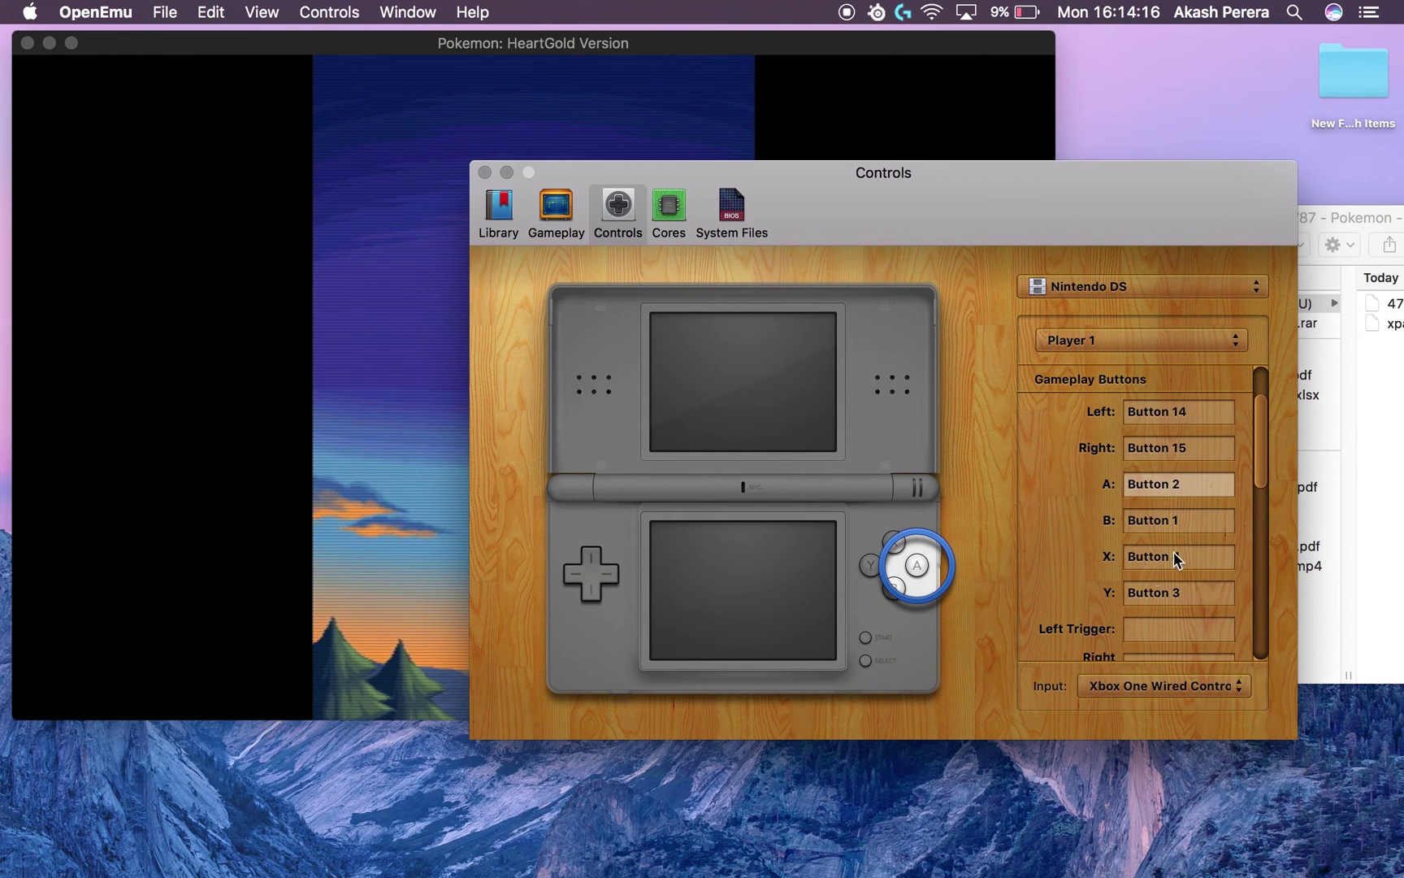
scroll(1196, 506, up, 1)
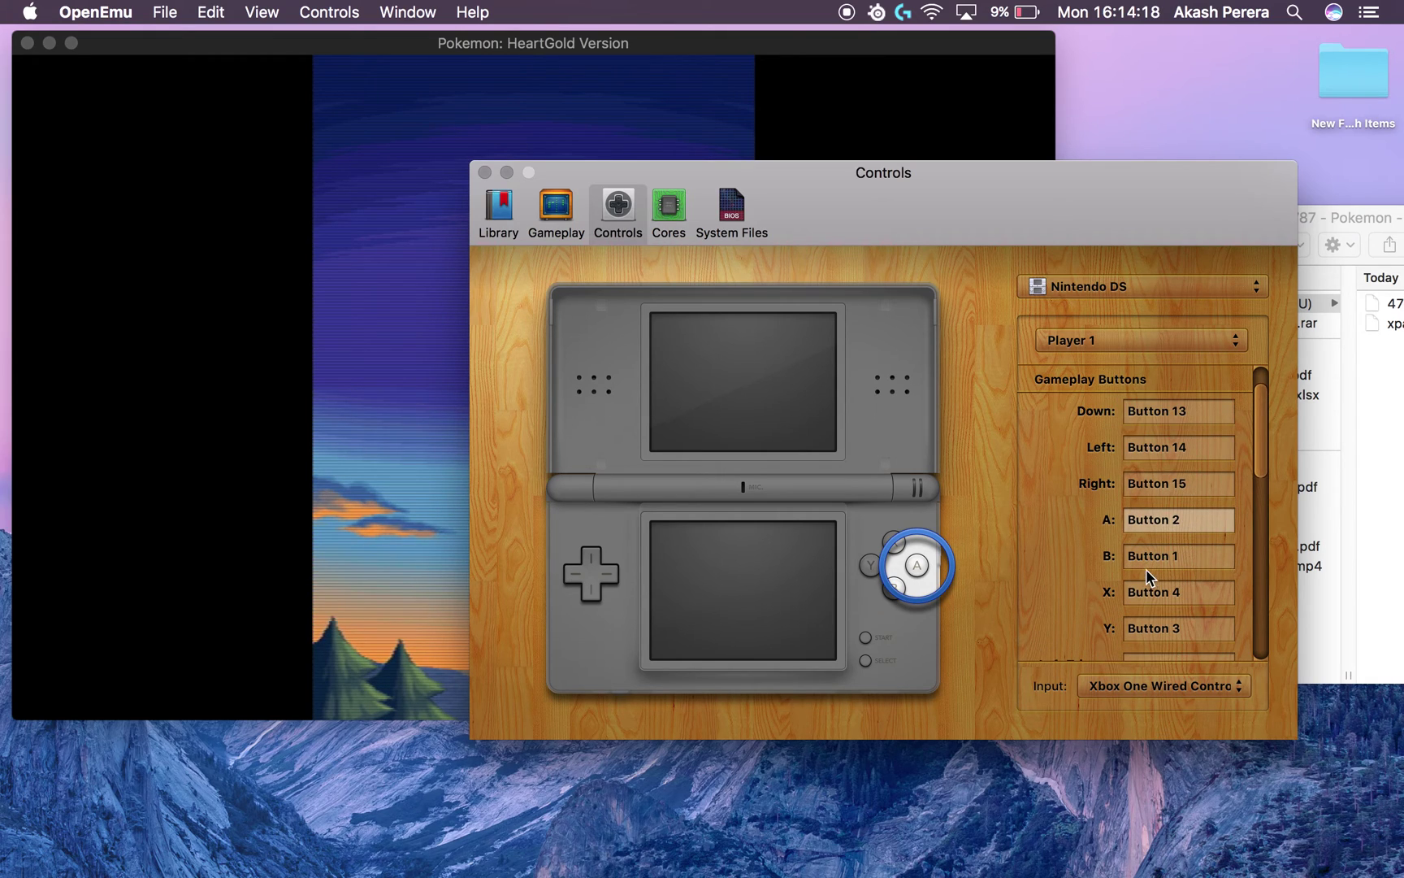
click(1189, 490)
scroll(1209, 489, up, 1)
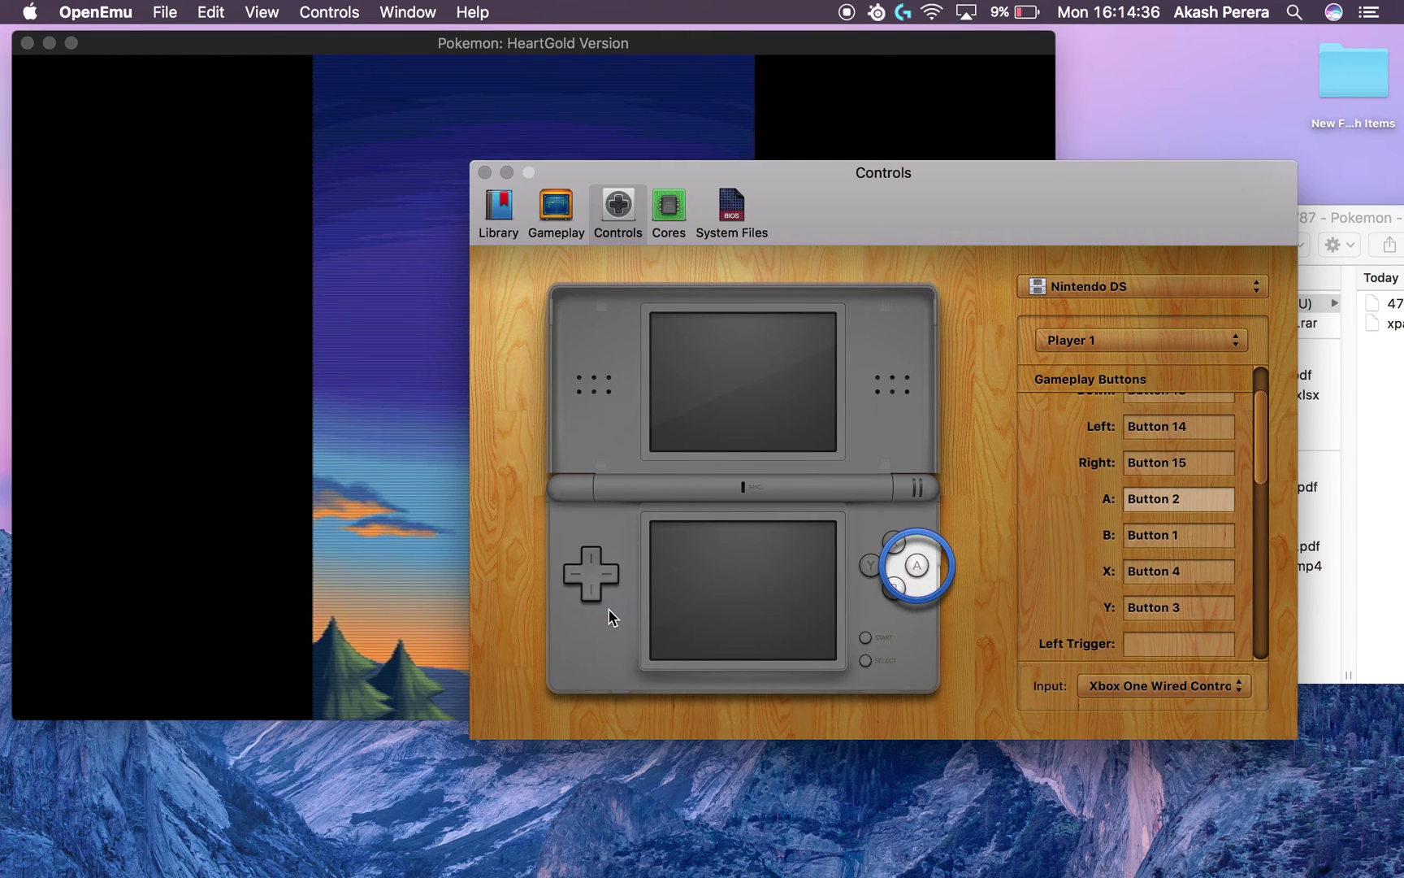
scroll(1127, 527, up, 1)
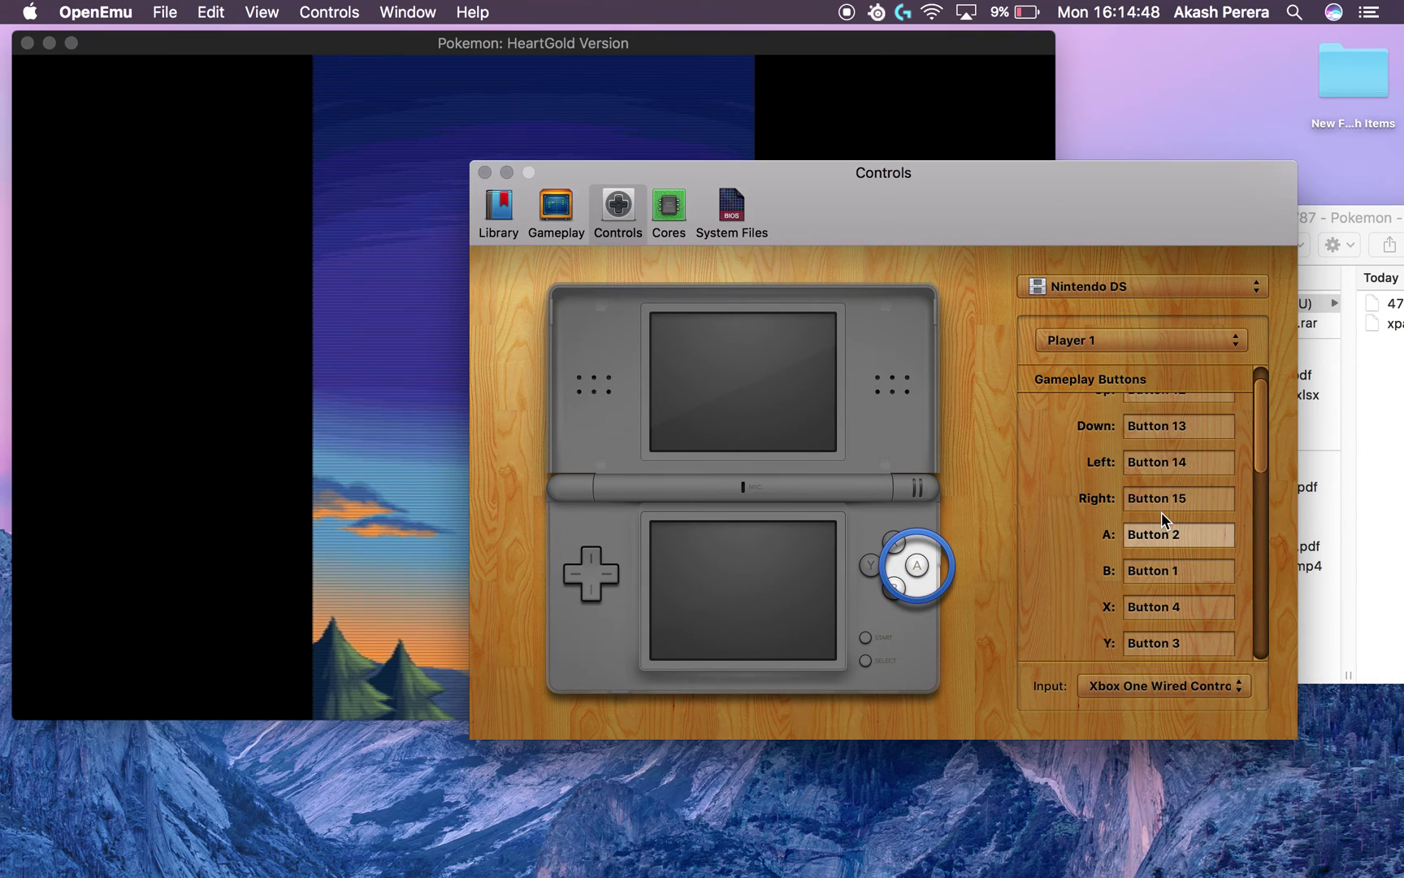
- Close the control settings and resume Pokemon: HeartGold Version, advancing to the Mic Test screen
click(485, 172)
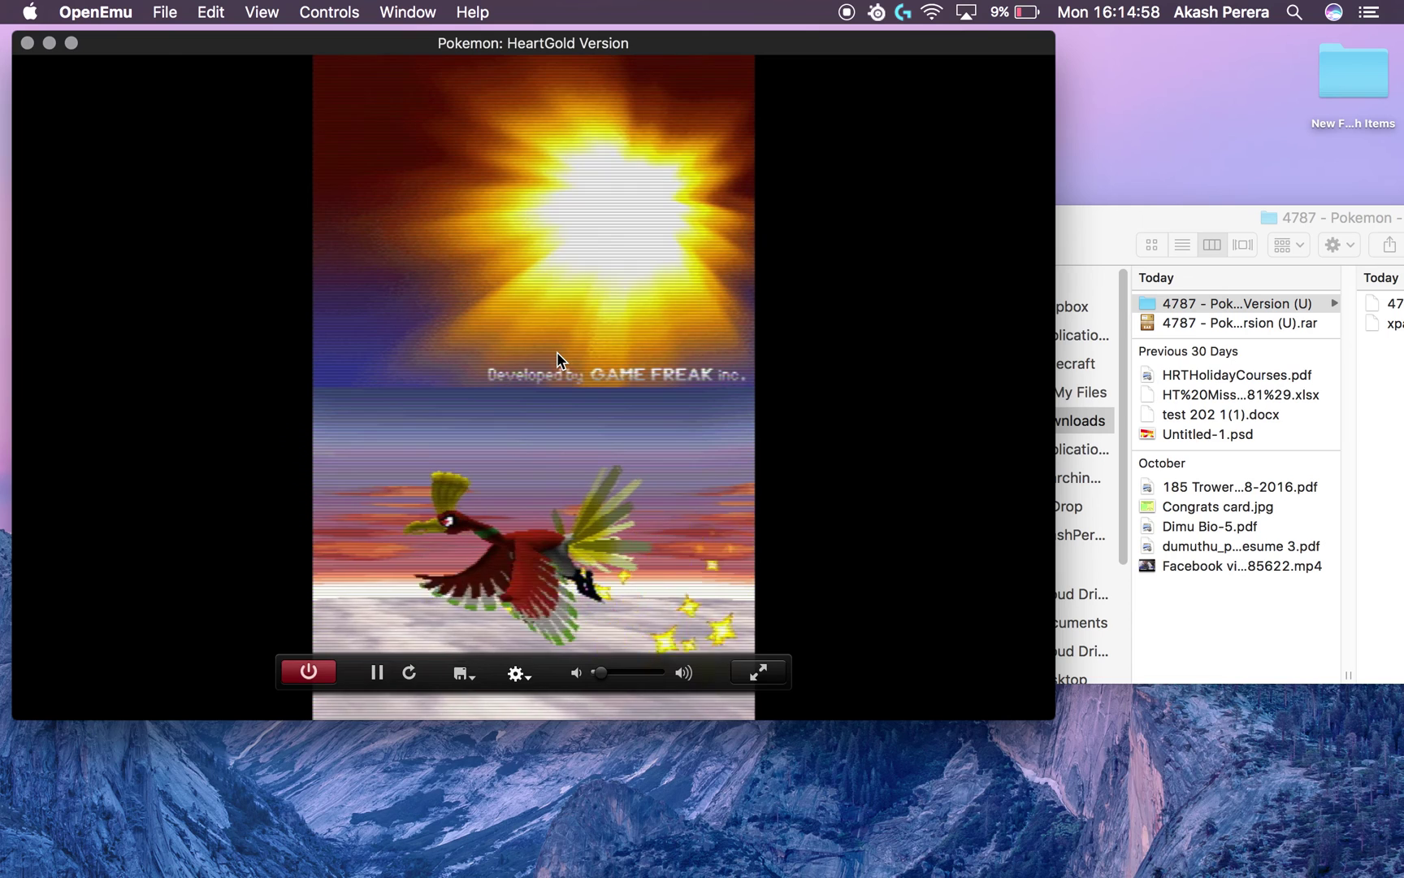
key(Up)
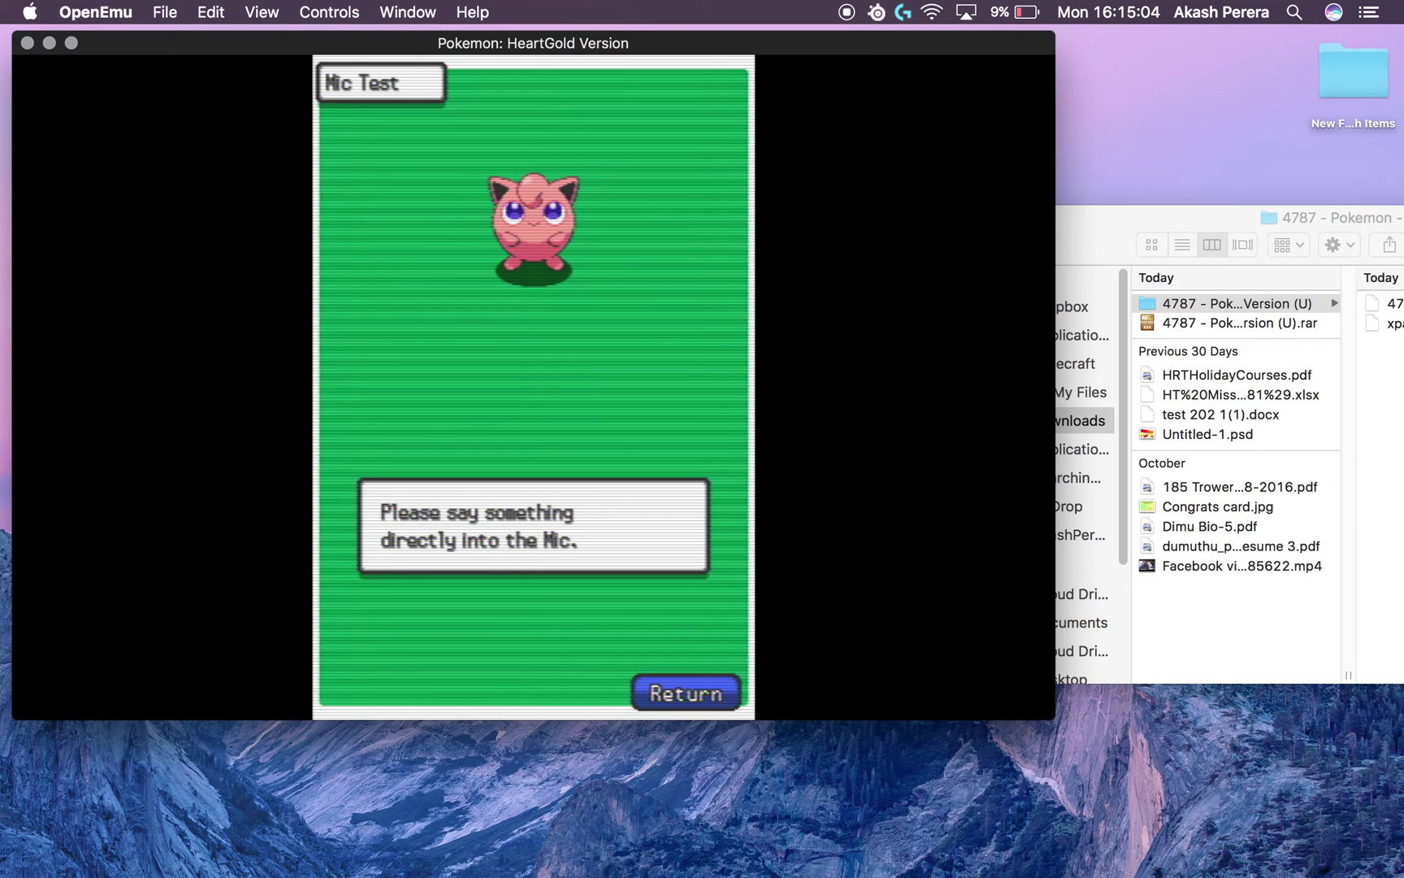
- Reopen the game controls, examine the controller's remaining gameplay and special key bindings, select the Mic binding and close the settings
mouse_move(538, 256)
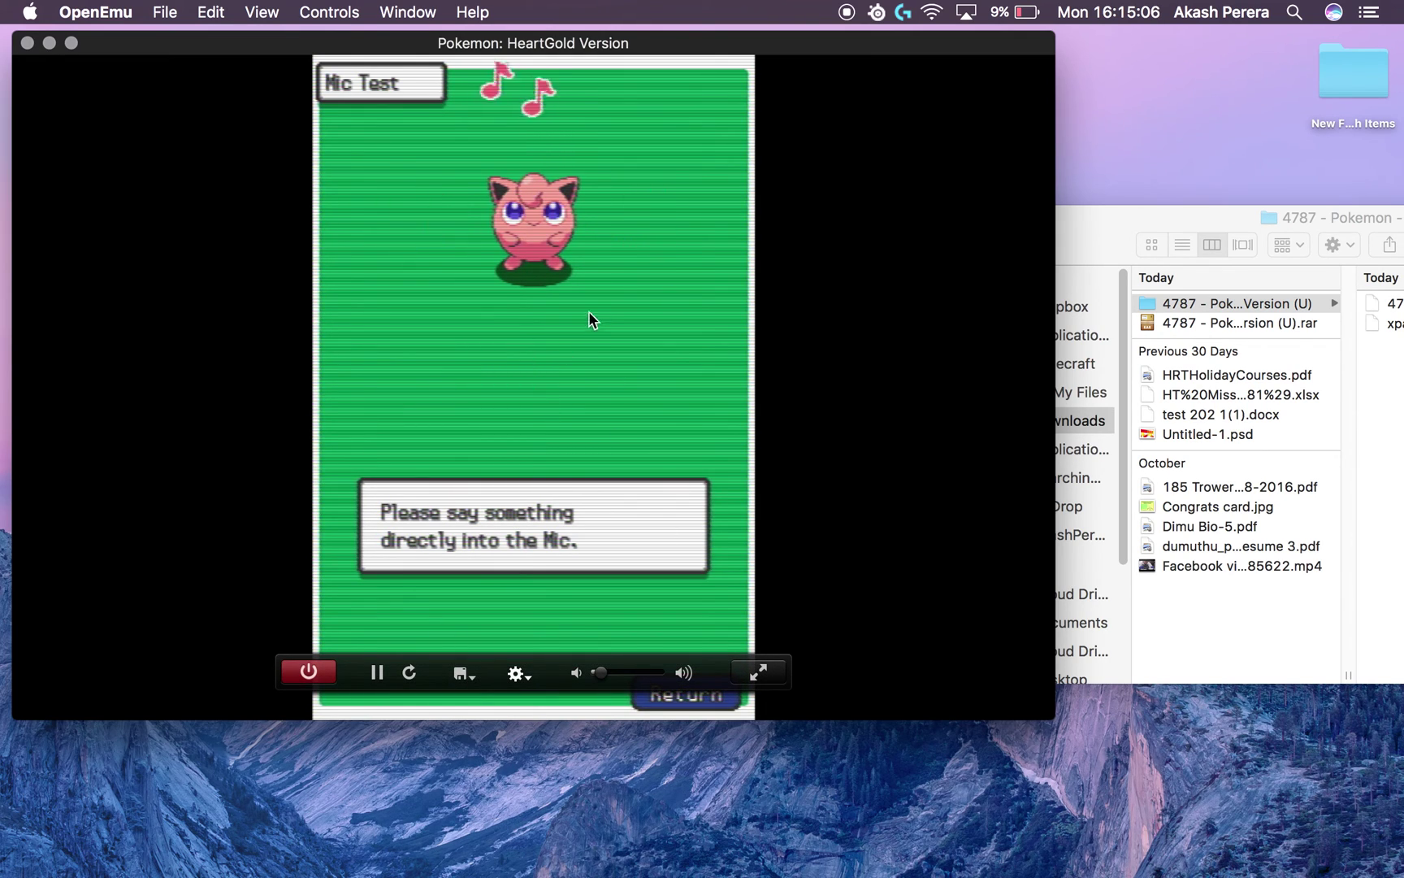
click(505, 679)
click(554, 584)
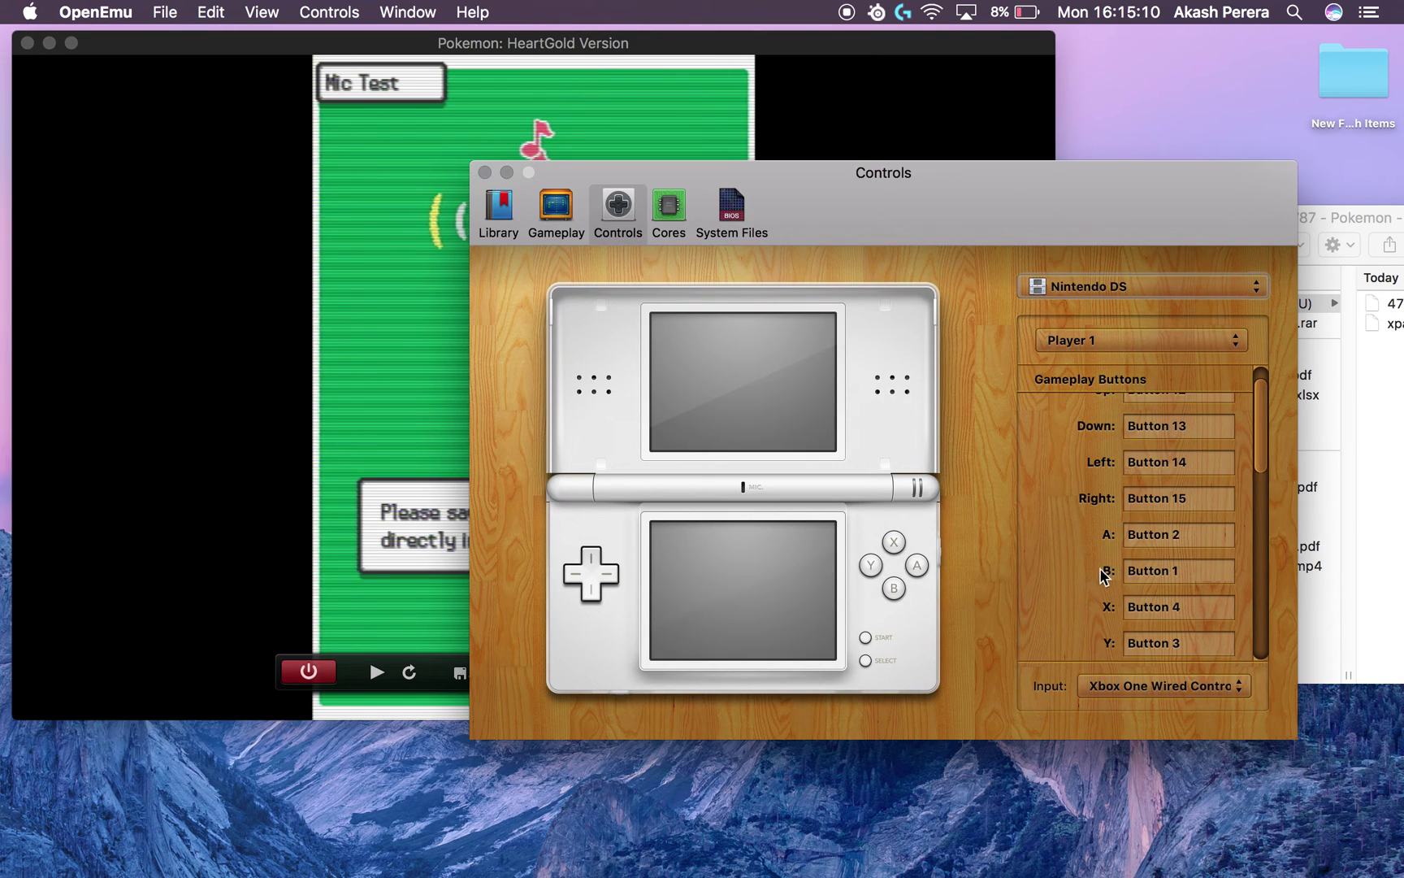
scroll(1094, 501, down, 10)
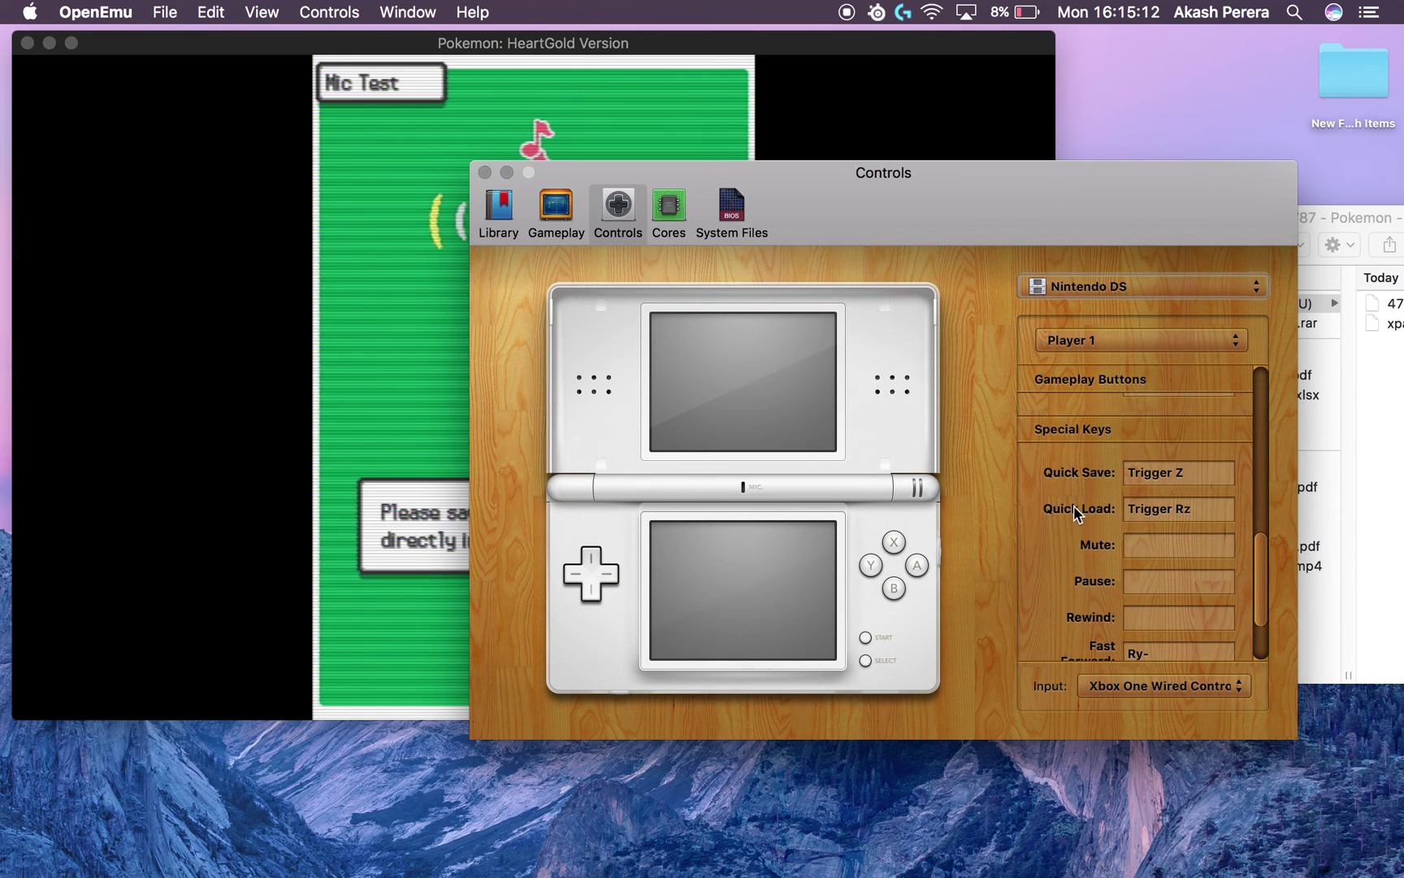
scroll(1141, 522, down, 4)
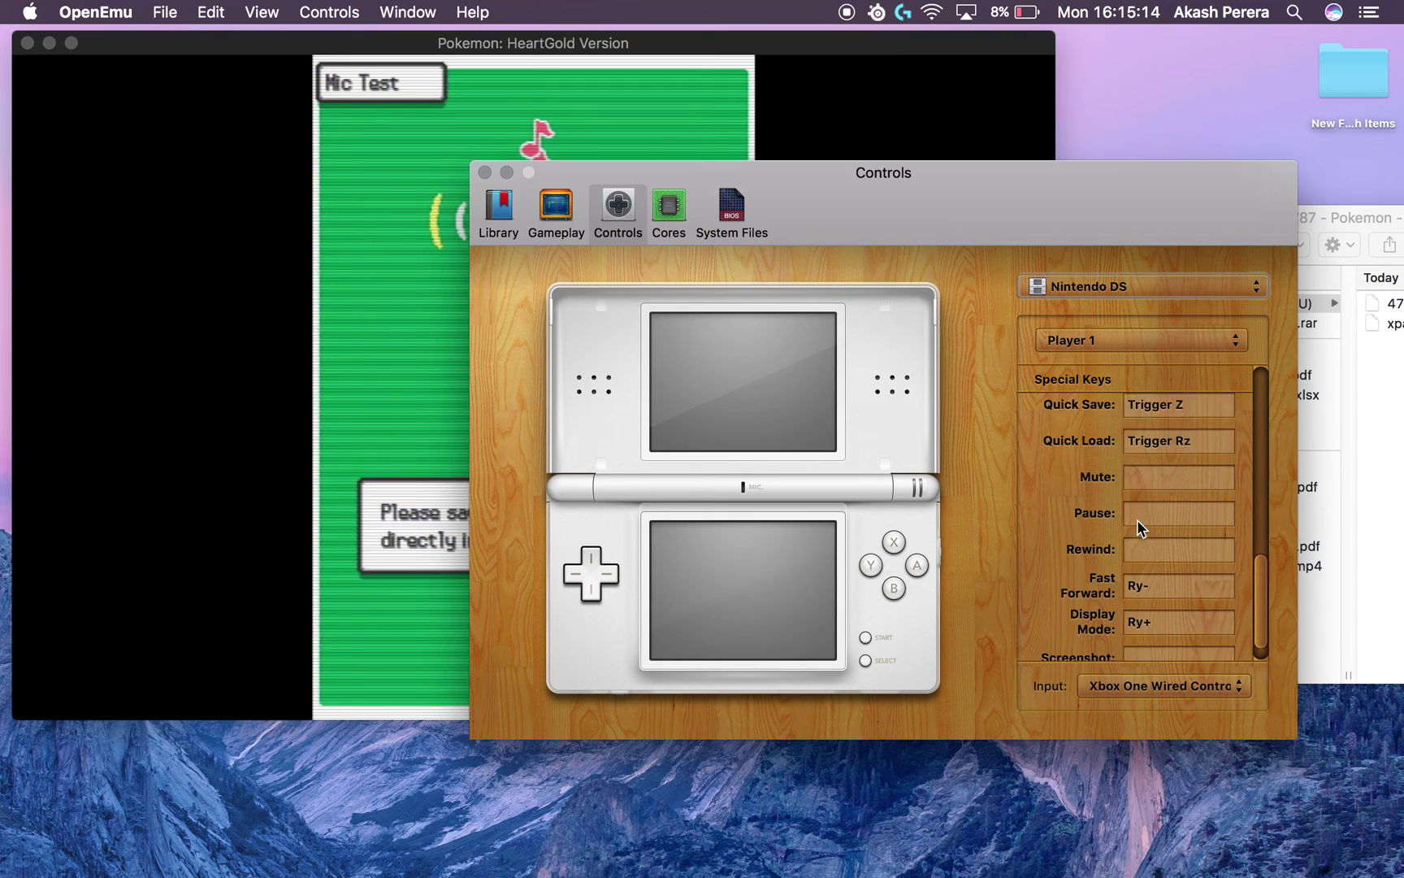
scroll(1137, 519, up, 3)
scroll(1135, 517, up, 4)
scroll(1152, 515, down, 3)
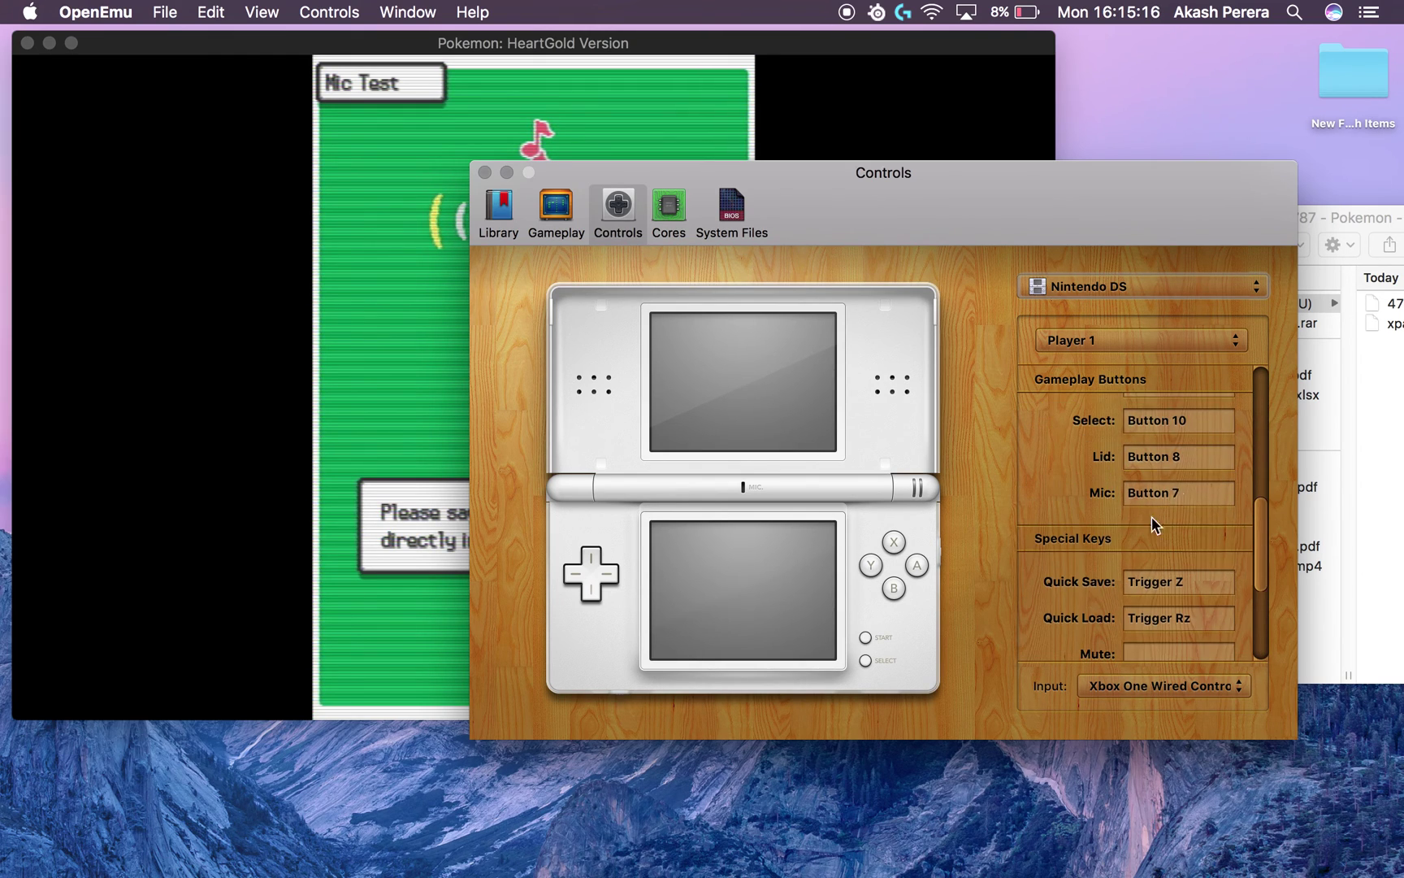
scroll(1152, 516, up, 1)
click(1189, 498)
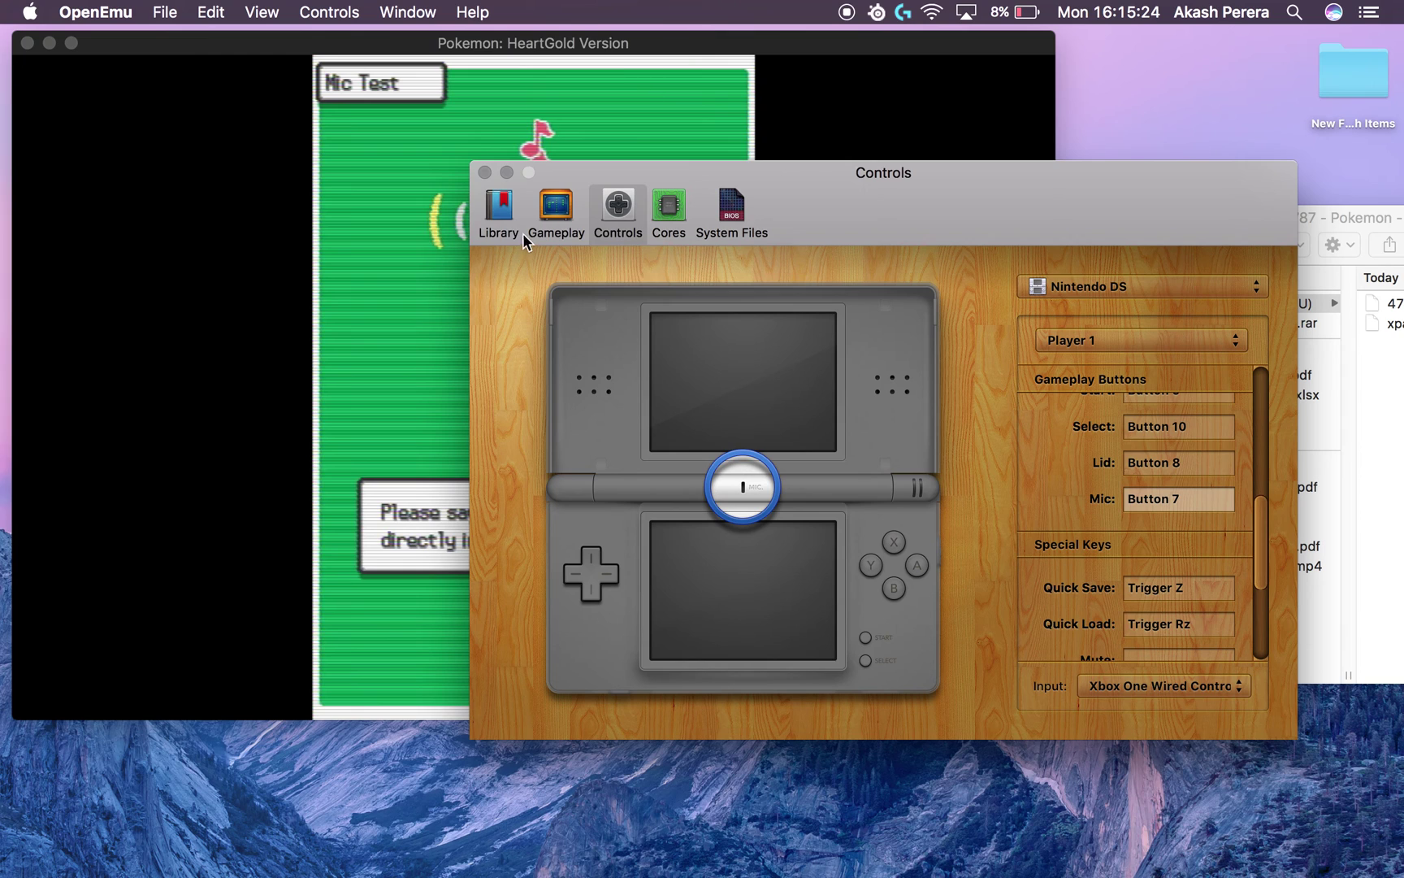
click(484, 172)
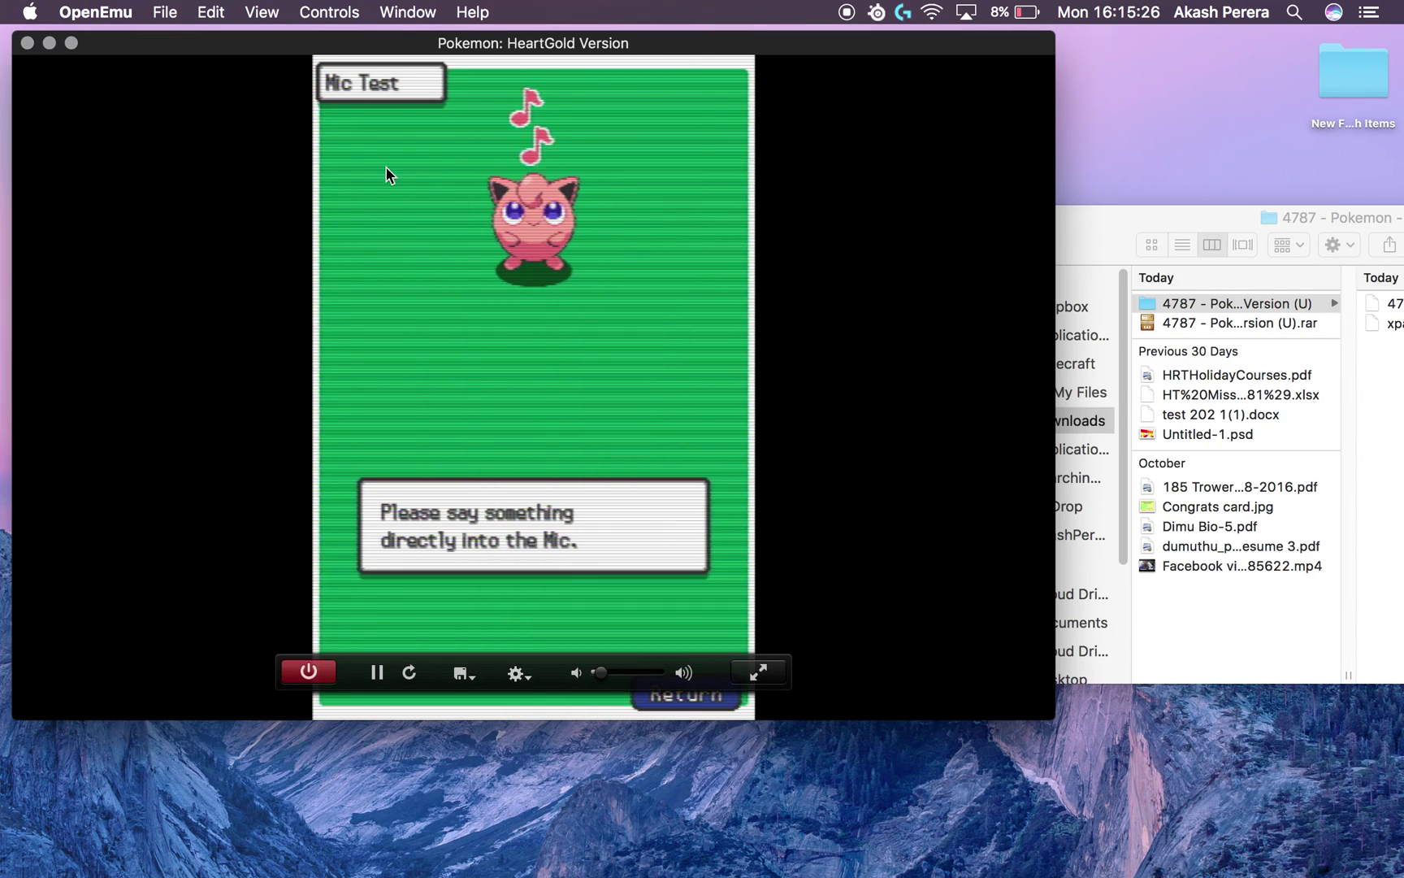
- Close the Pokemon: HeartGold Version game window to stop the emulation
drag(50, 51, 47, 47)
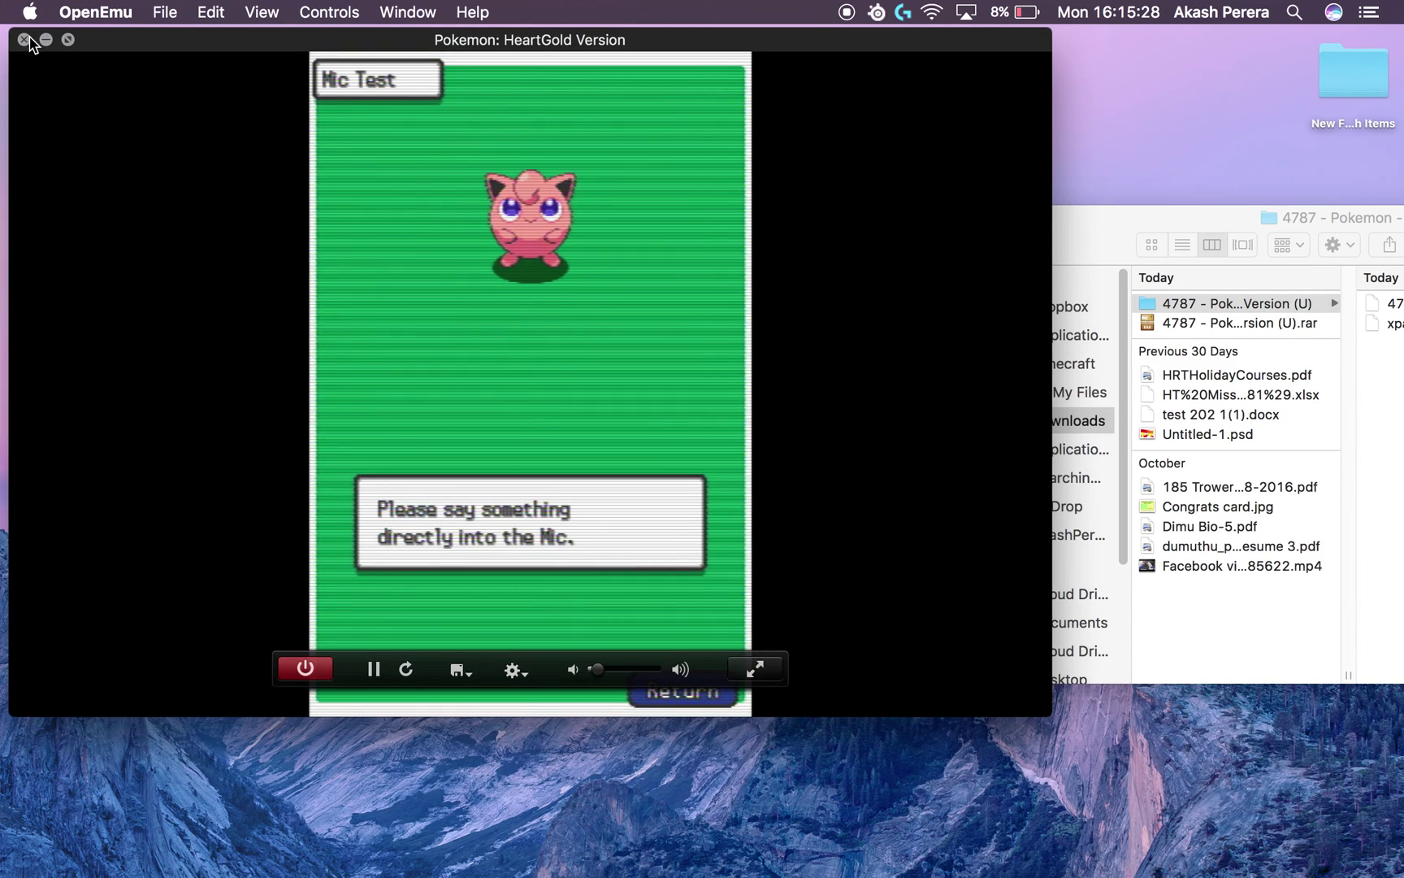
click(24, 39)
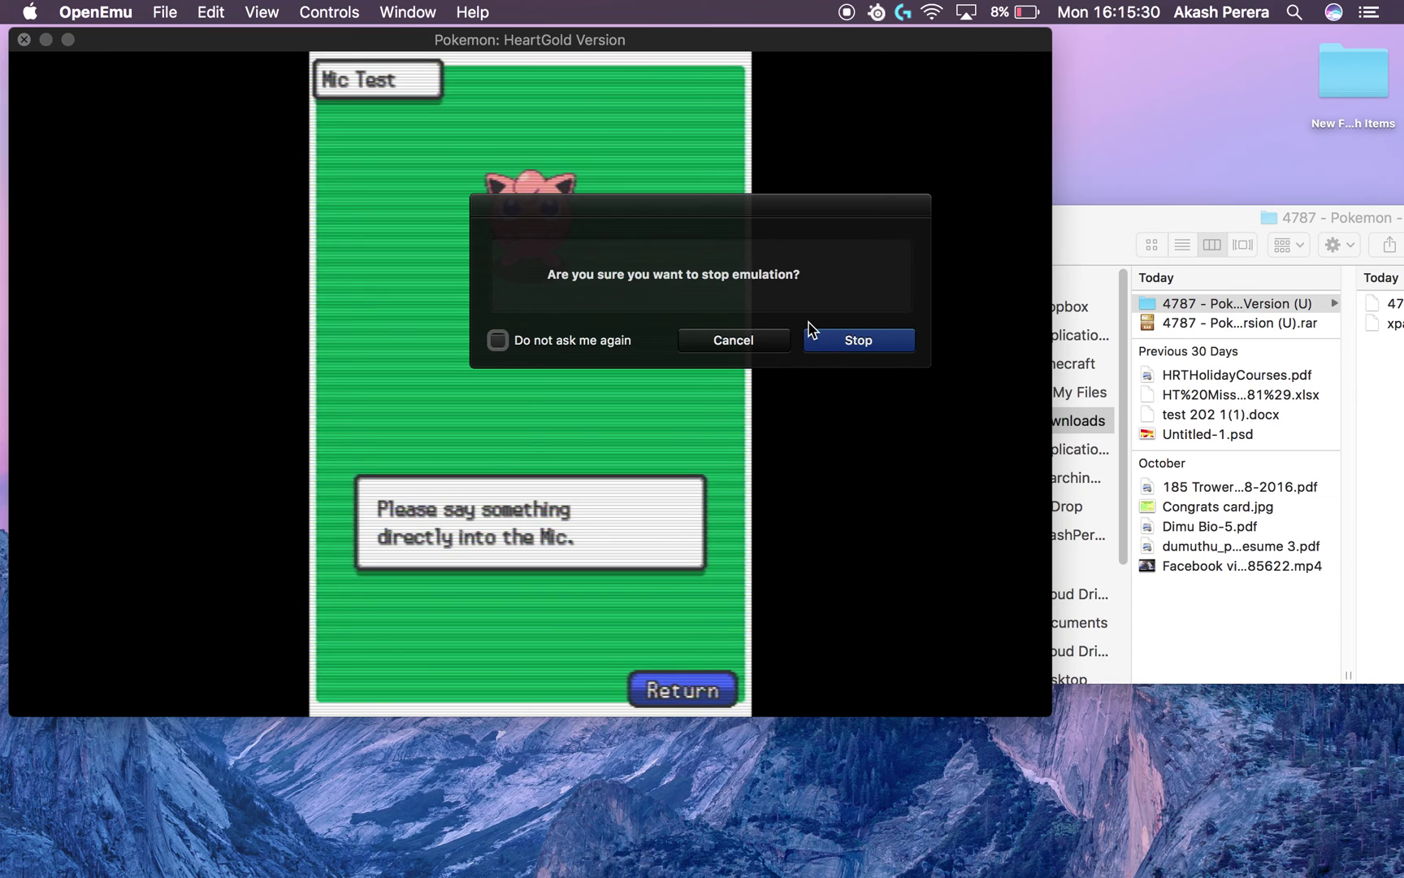